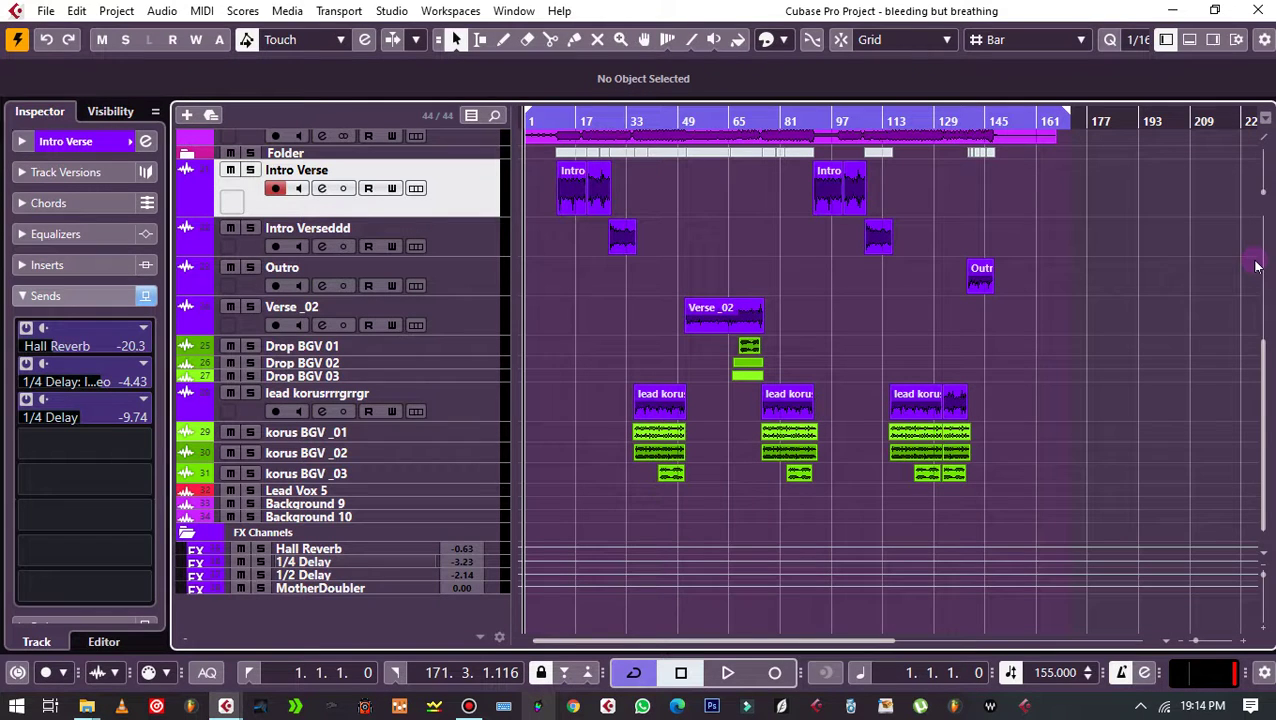
Step: Scroll through the arrangement to review the song's tracks
scroll(845, 315, up, 2)
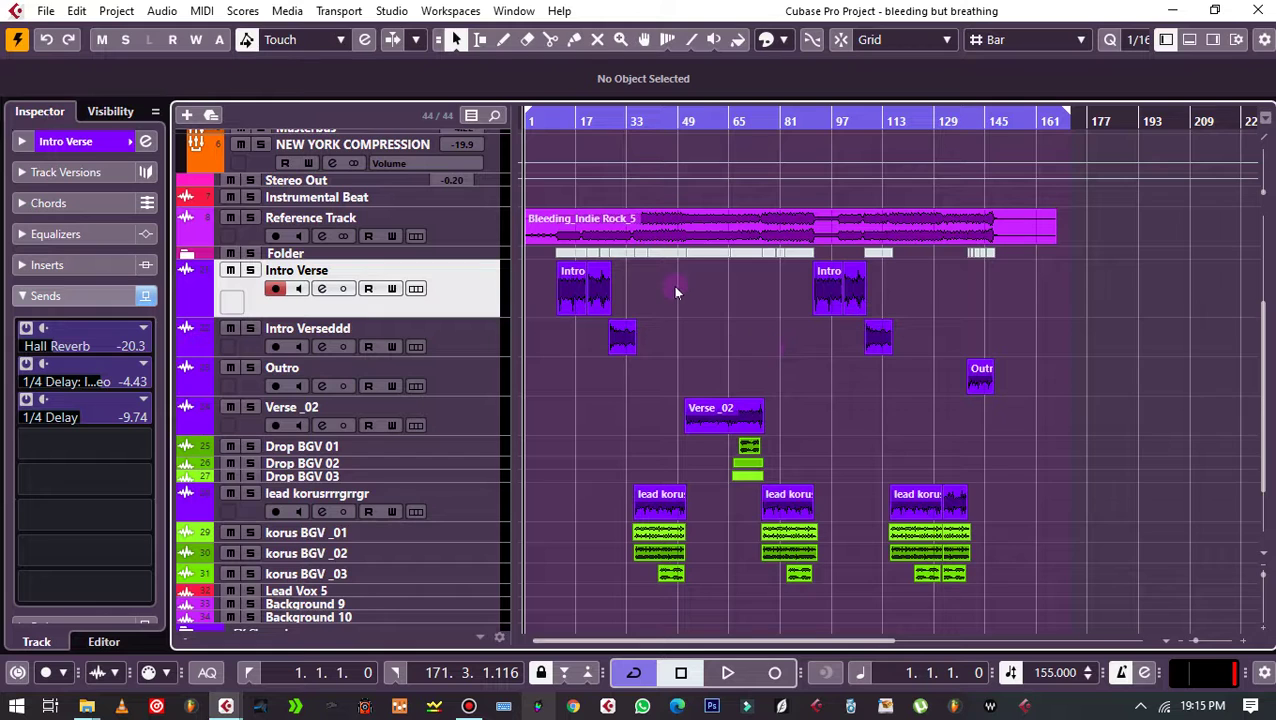
scroll(673, 285, up, 3)
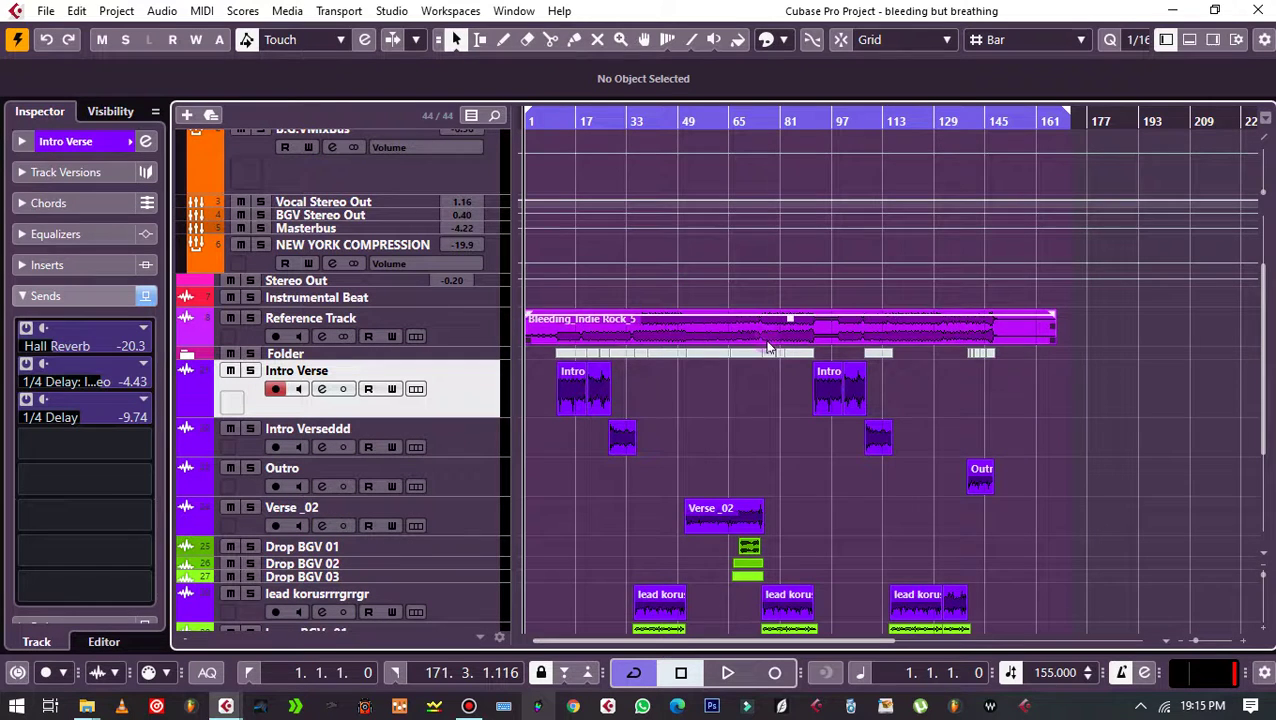
scroll(747, 349, down, 3)
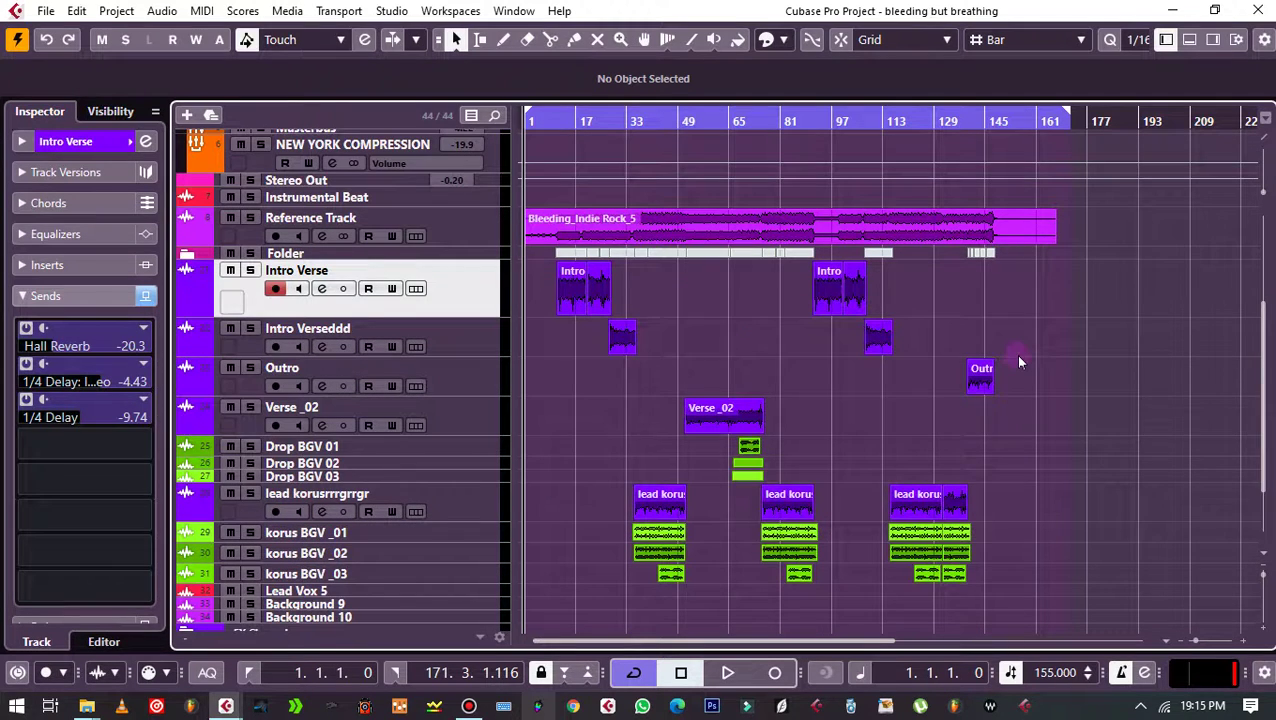
scroll(1017, 360, up, 3)
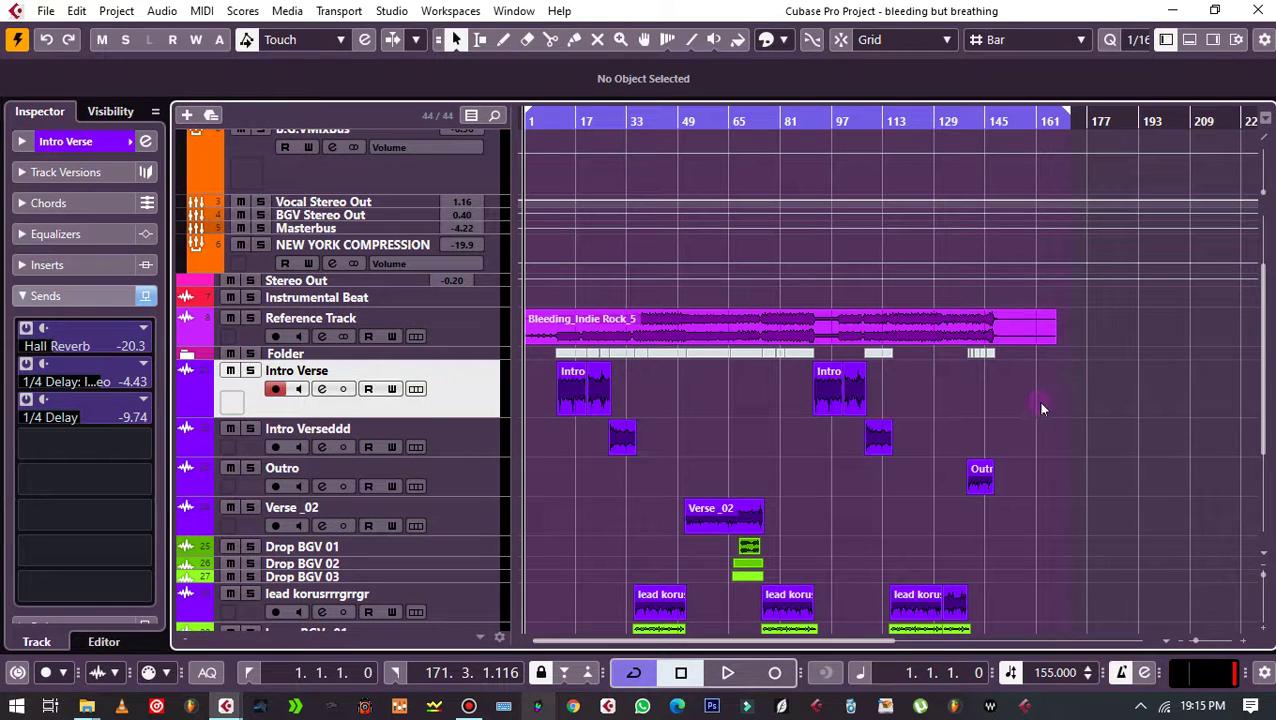
scroll(1024, 398, down, 3)
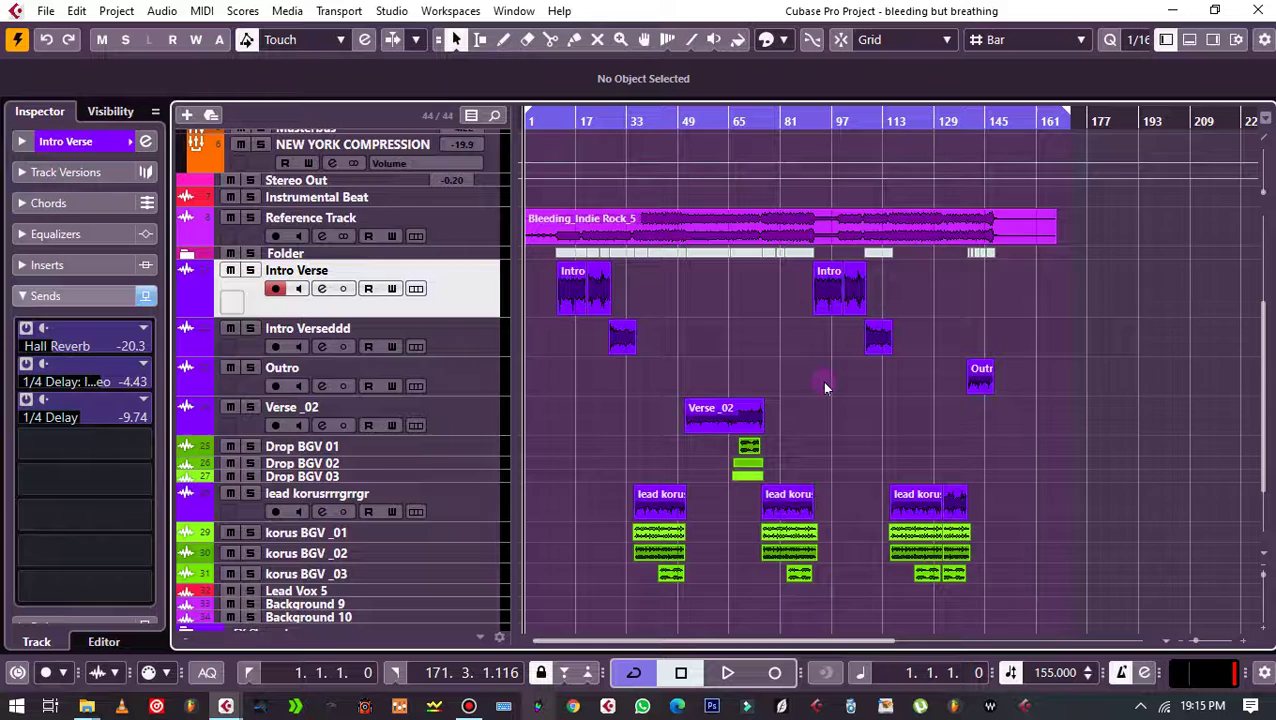
scroll(825, 386, up, 3)
scroll(900, 392, down, 3)
scroll(818, 406, down, 3)
scroll(825, 400, up, 3)
drag(567, 125, 553, 128)
scroll(795, 303, down, 3)
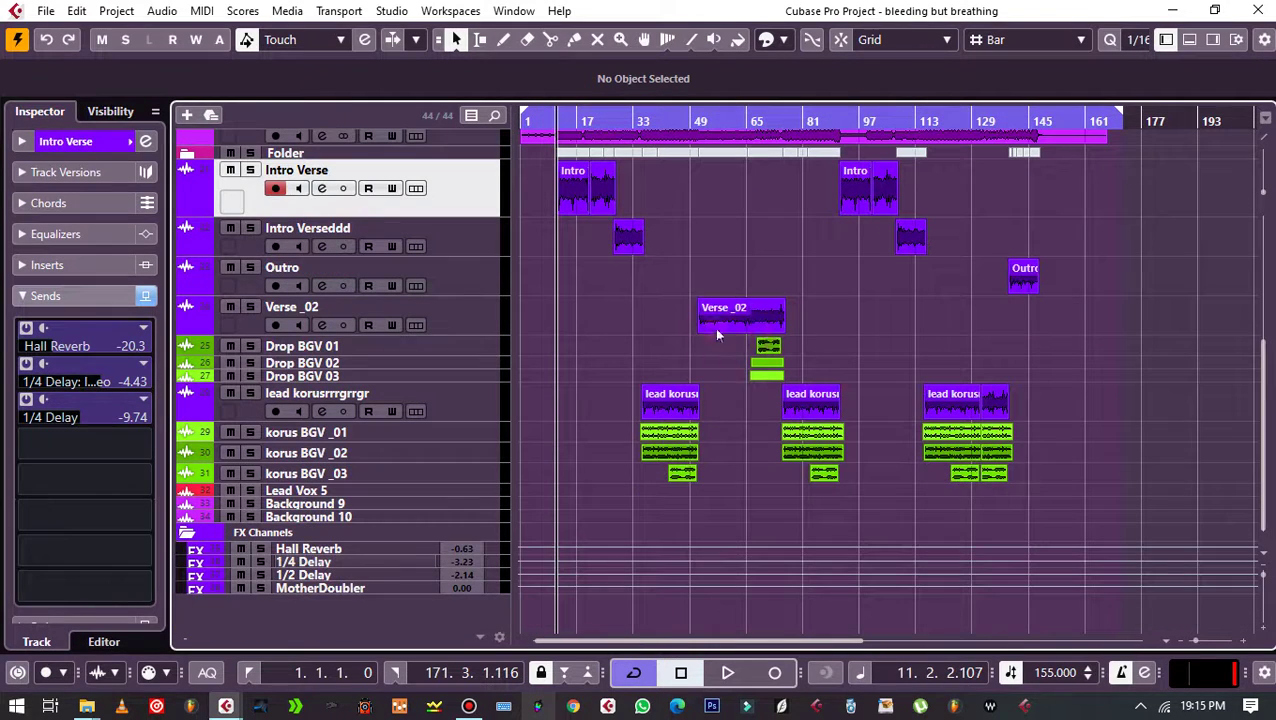
right_click(649, 416)
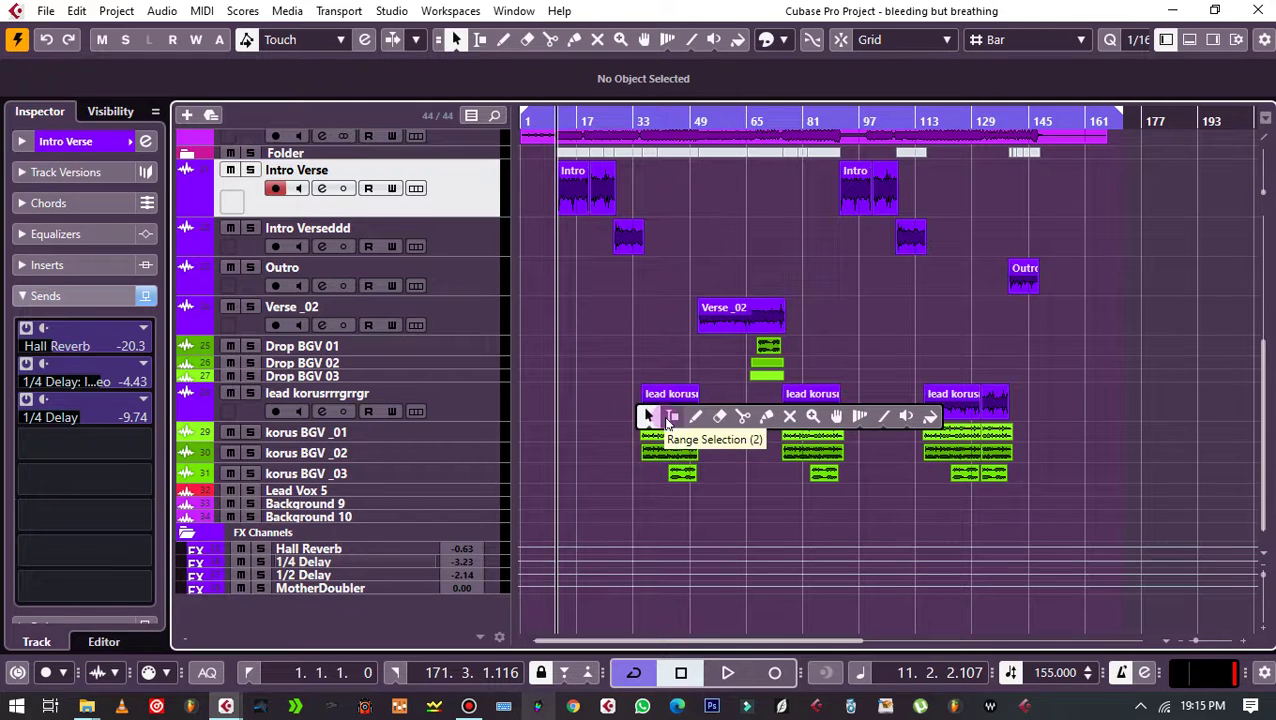
click(648, 416)
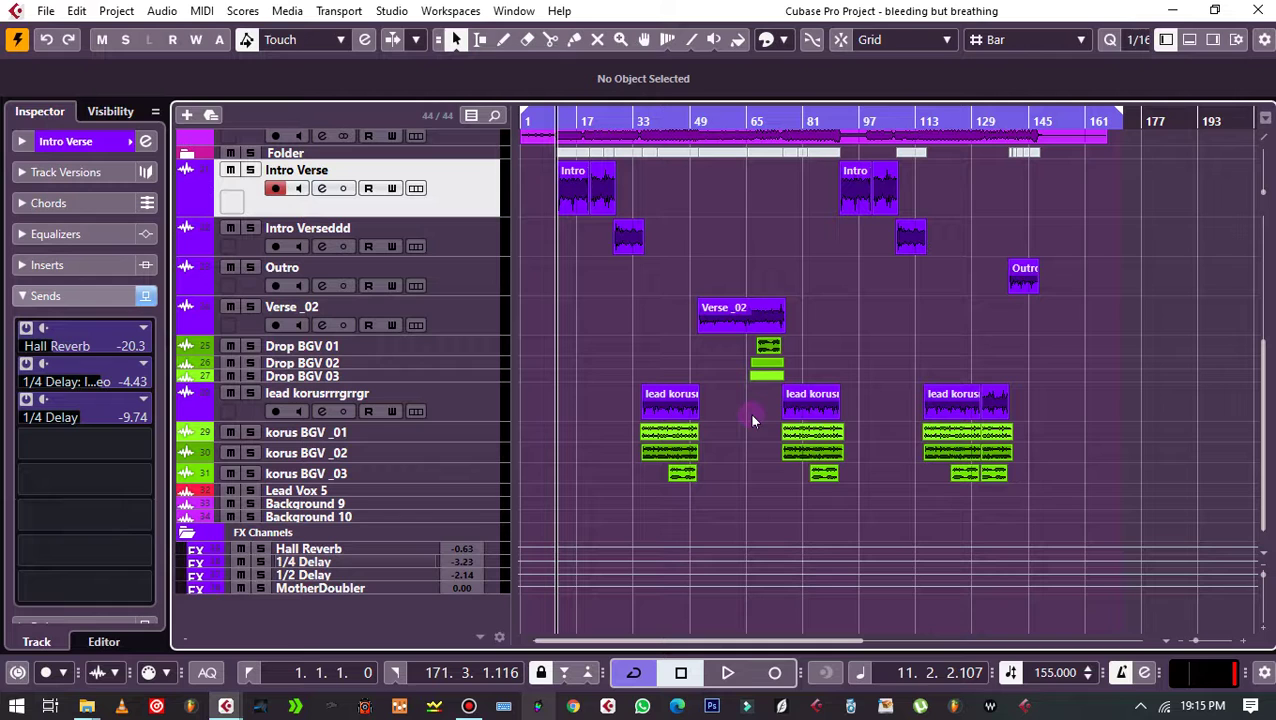
Step: Start playback, shorten the Intro Verse track and zoom in around bars 20 to 27
key(space)
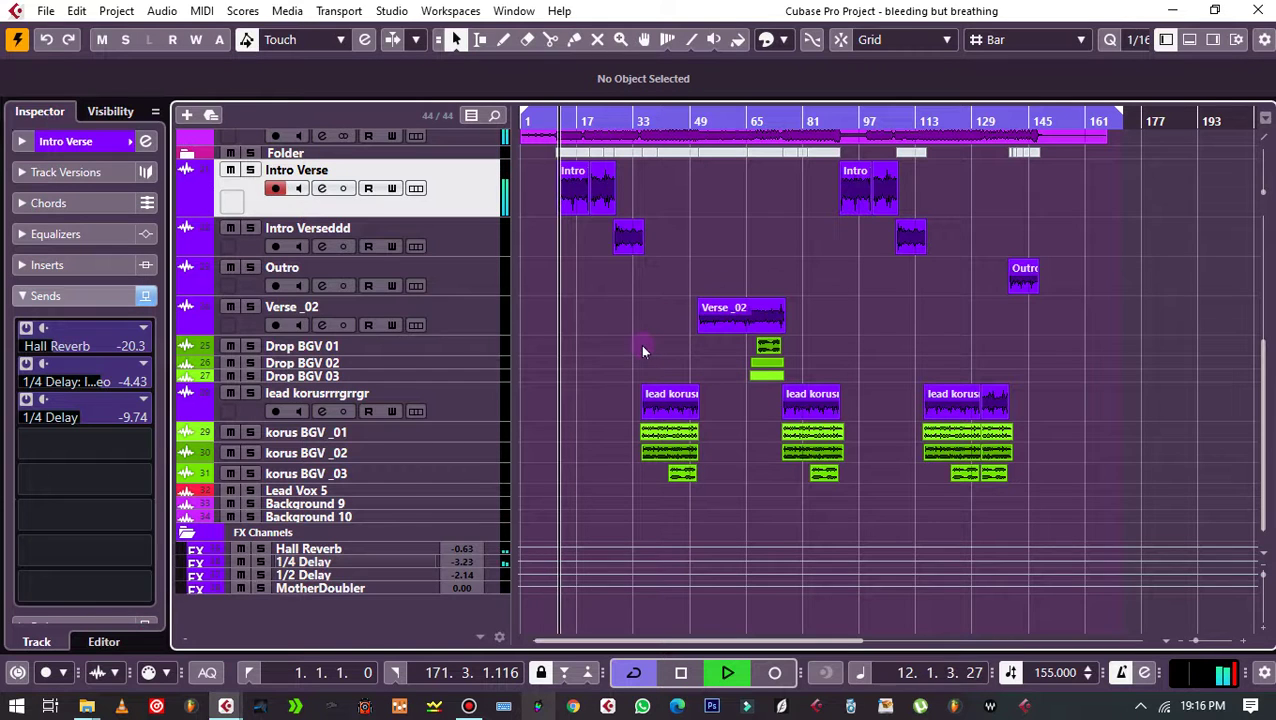
scroll(643, 350, up, 5)
scroll(689, 352, down, 3)
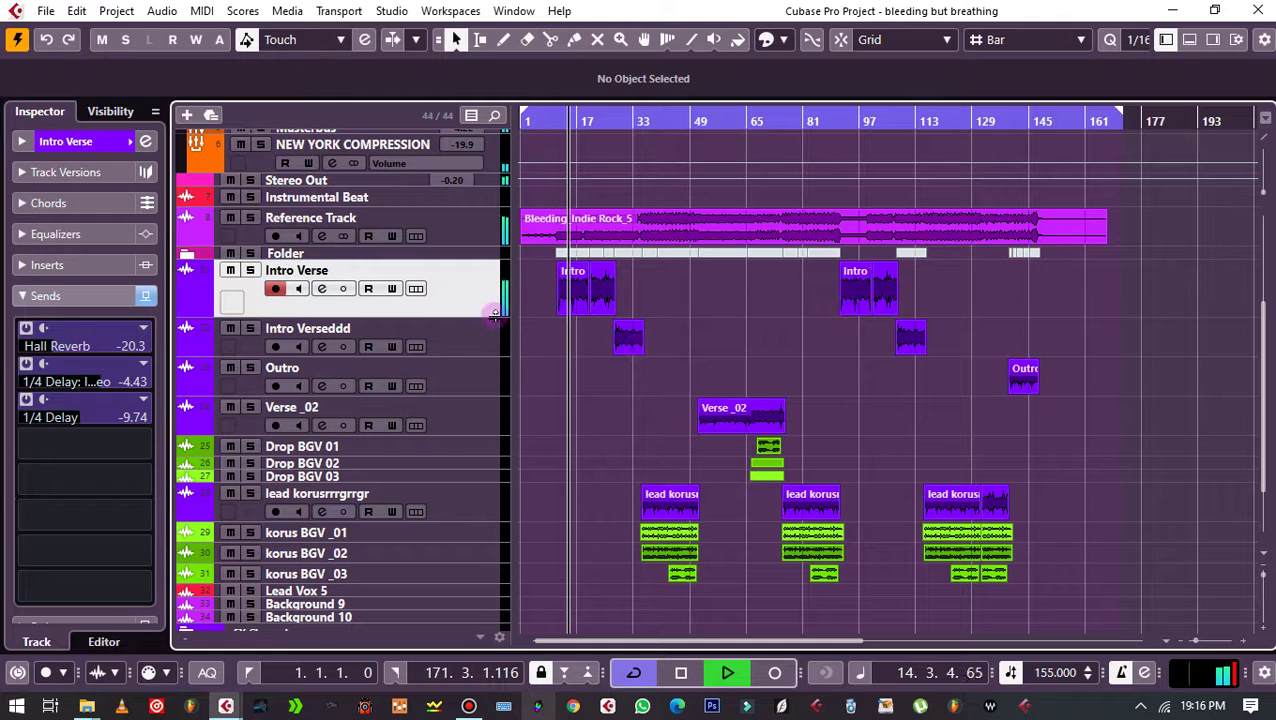
drag(494, 314, 494, 296)
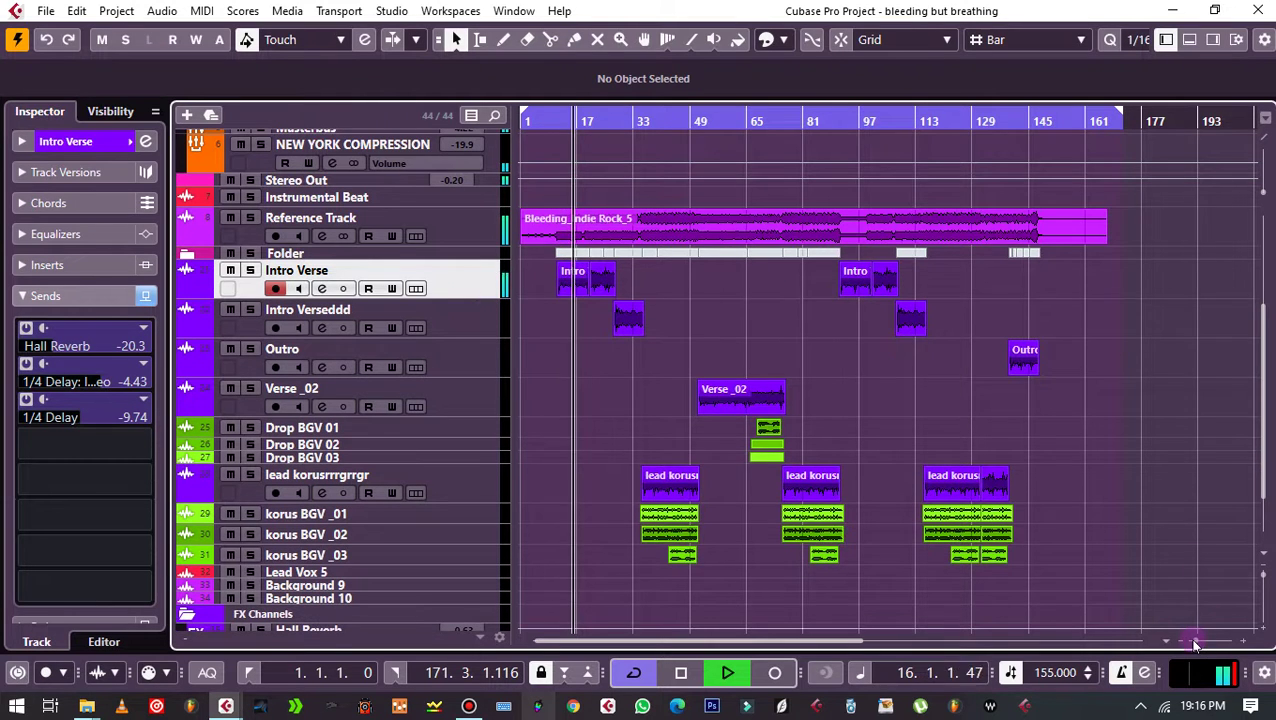
drag(1195, 645, 1202, 641)
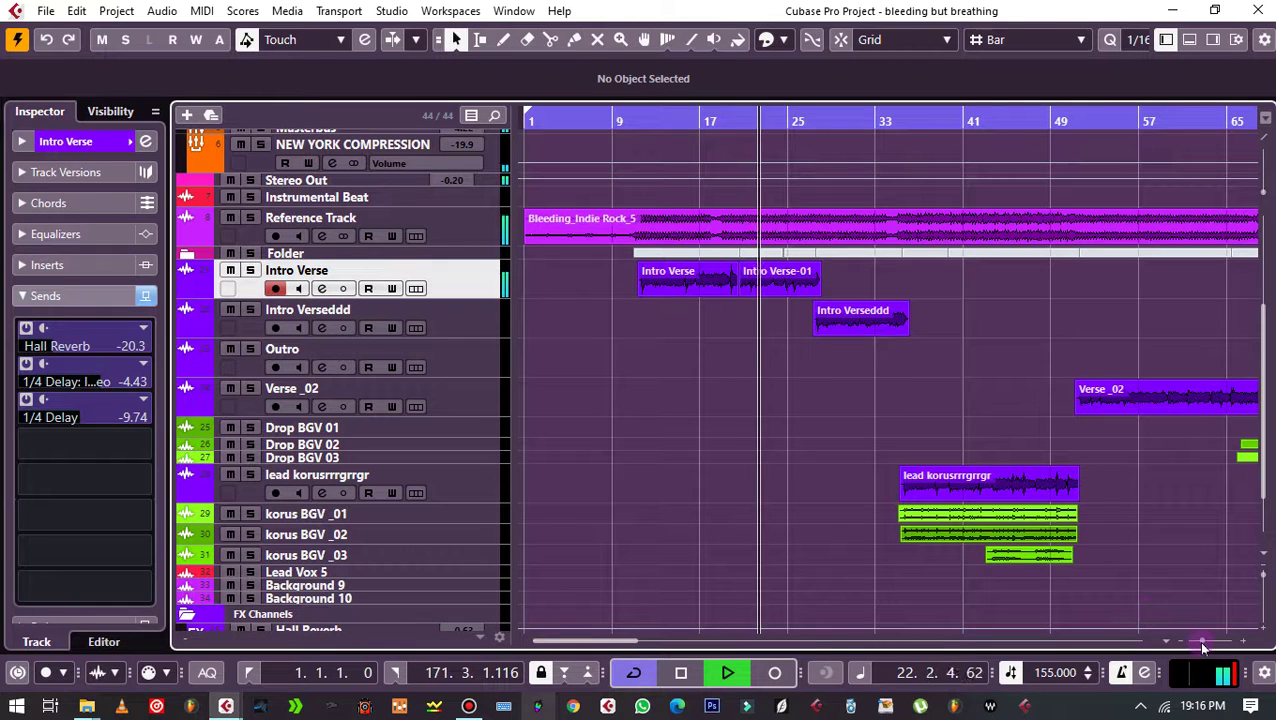
drag(1197, 640, 1203, 642)
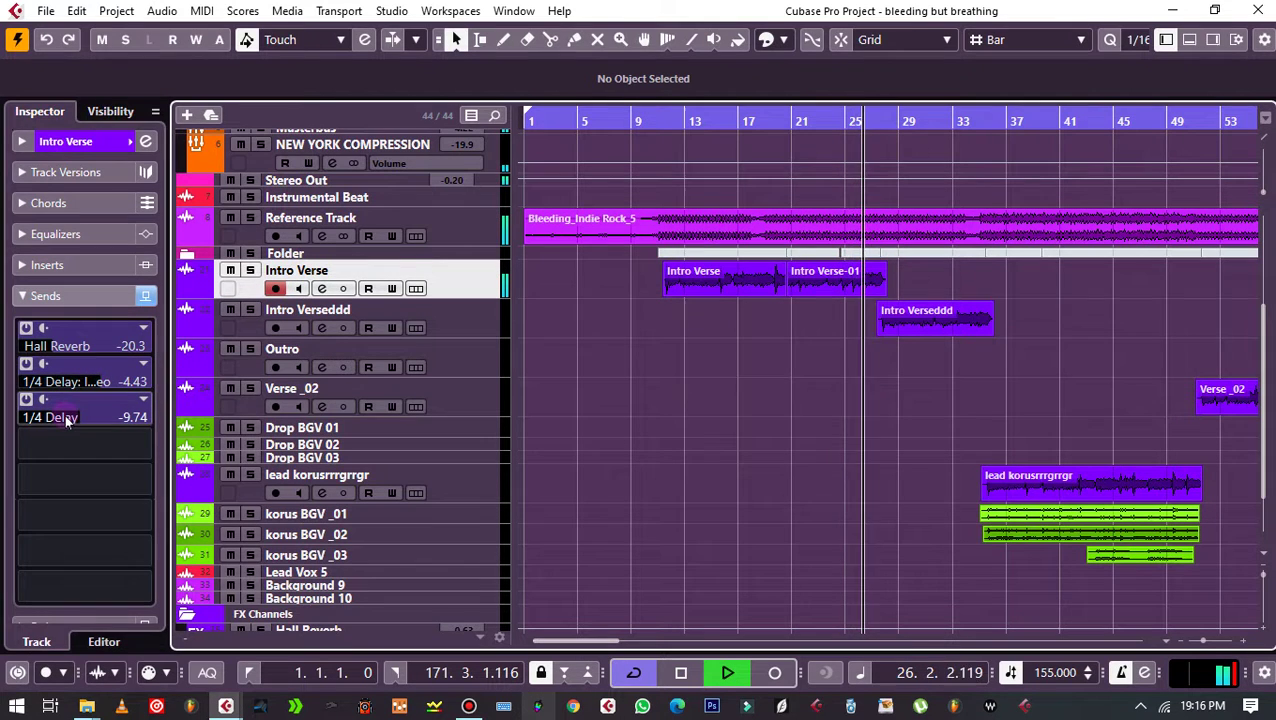
Step: Lower Intro Verse's 1/4 Delay send to -11.7 and Intro Verseddd's Hall Reverb send to -18.0
drag(66, 421, 44, 420)
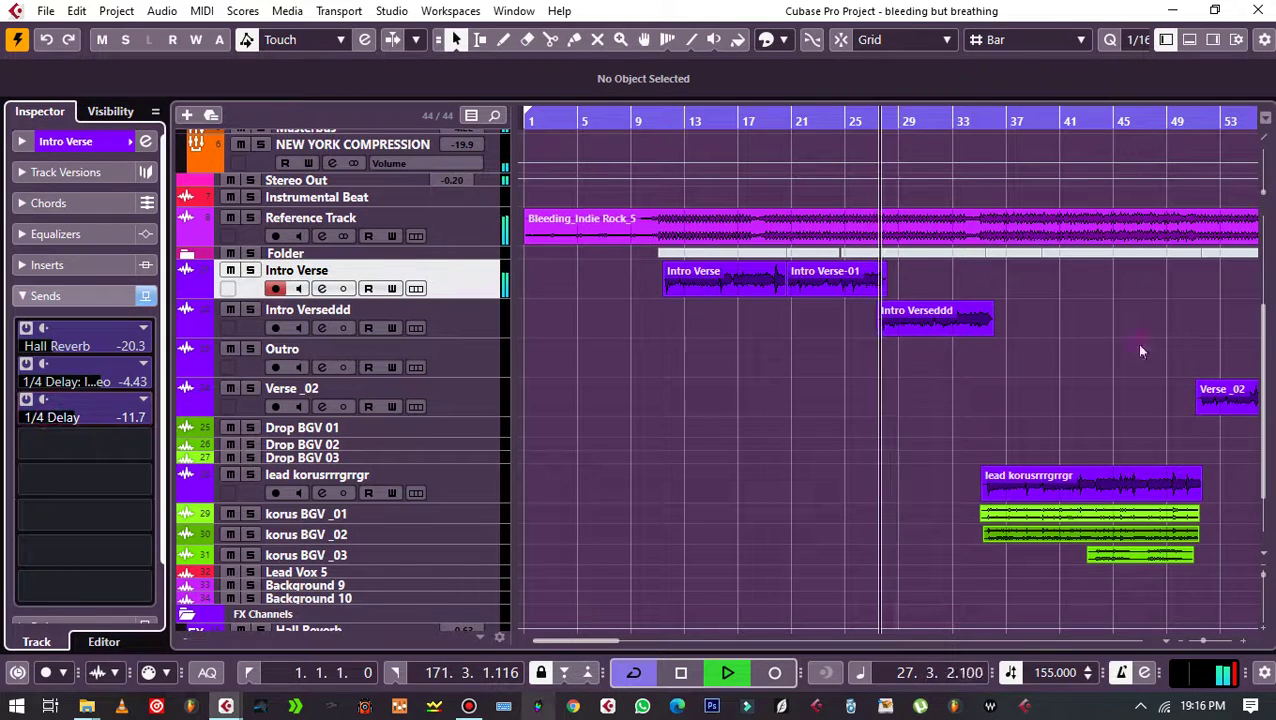
click(420, 318)
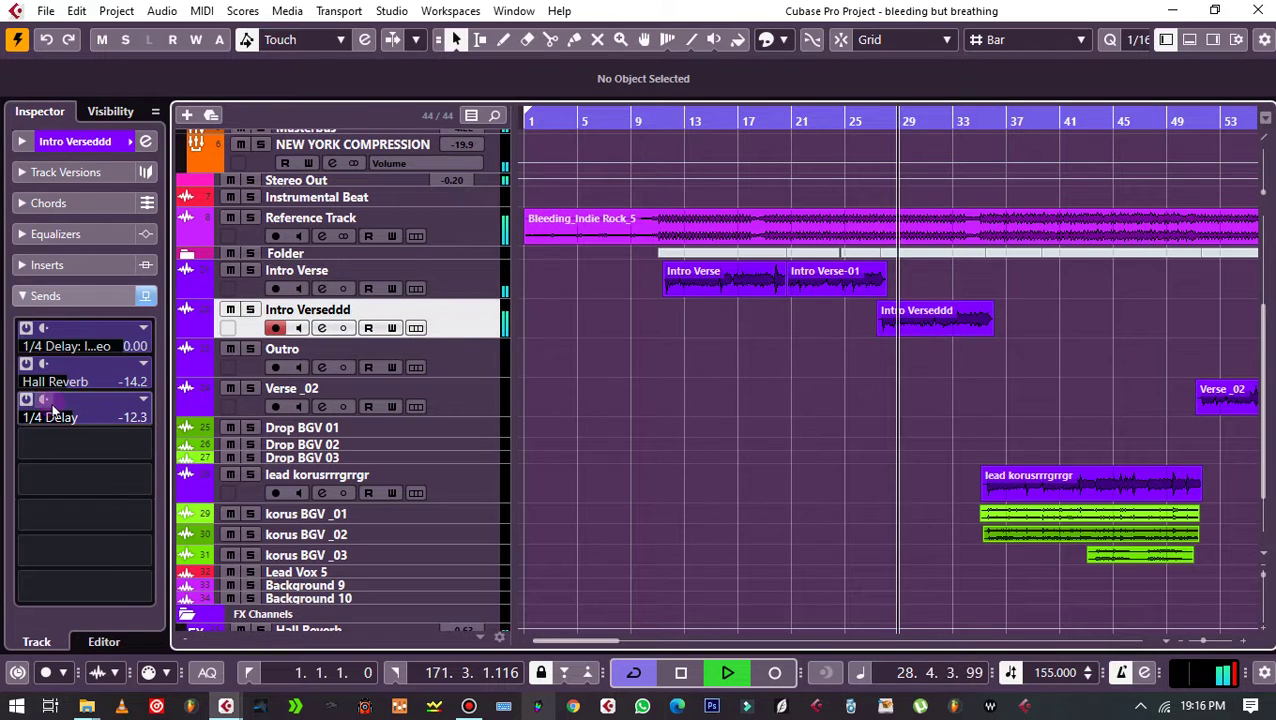
drag(30, 382, 16, 383)
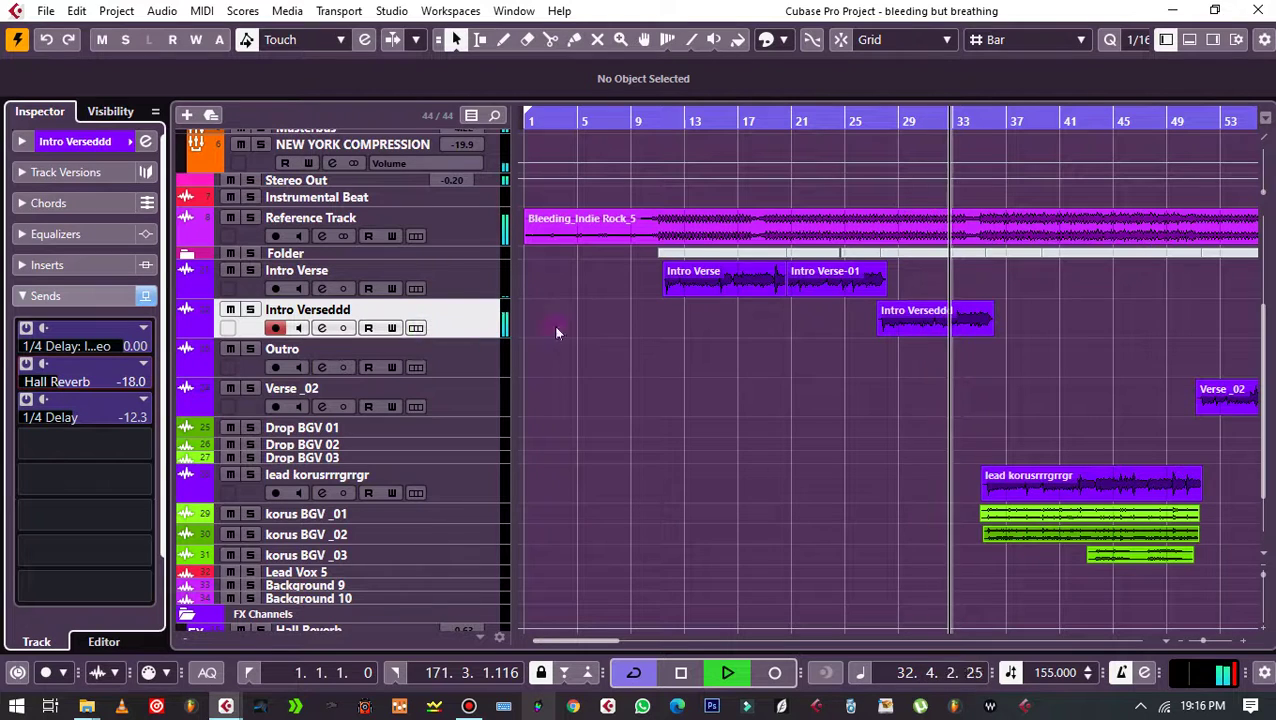
Step: Glance at the VocalMixBus channel settings, then select lead korusrrrgrgr and zoom the timeline out
scroll(557, 332, up, 5)
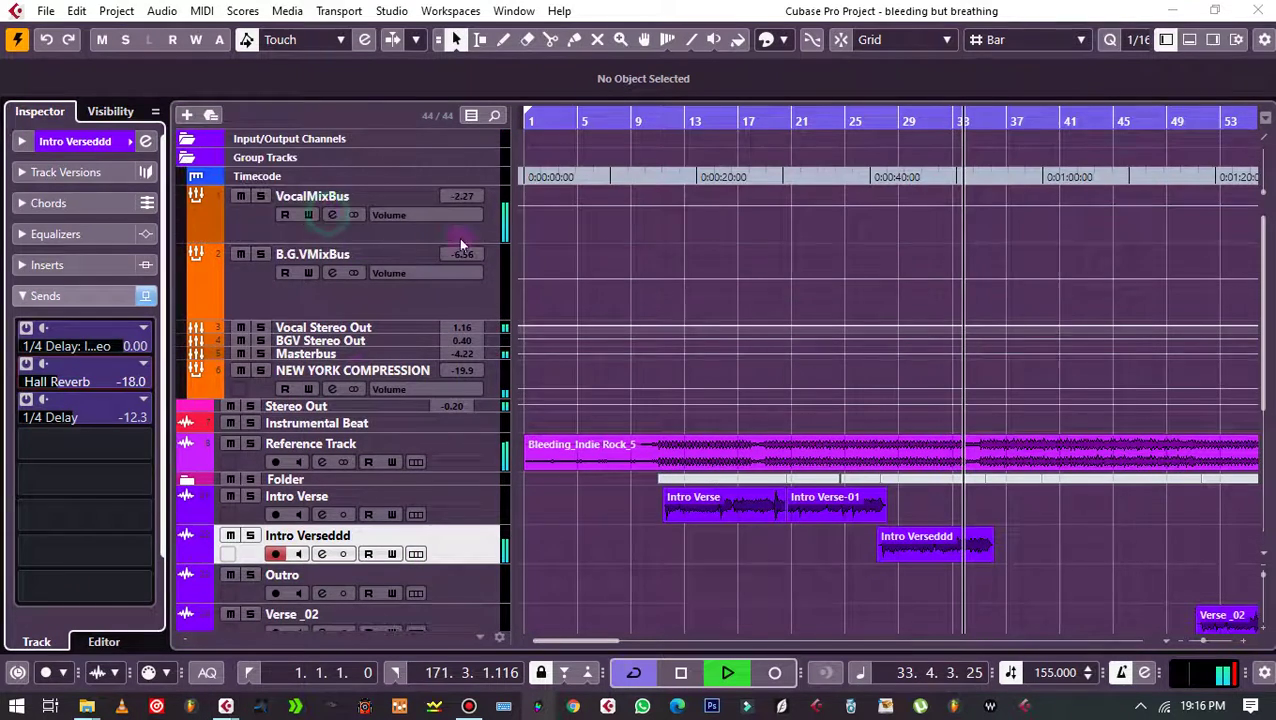
click(332, 214)
click(1058, 131)
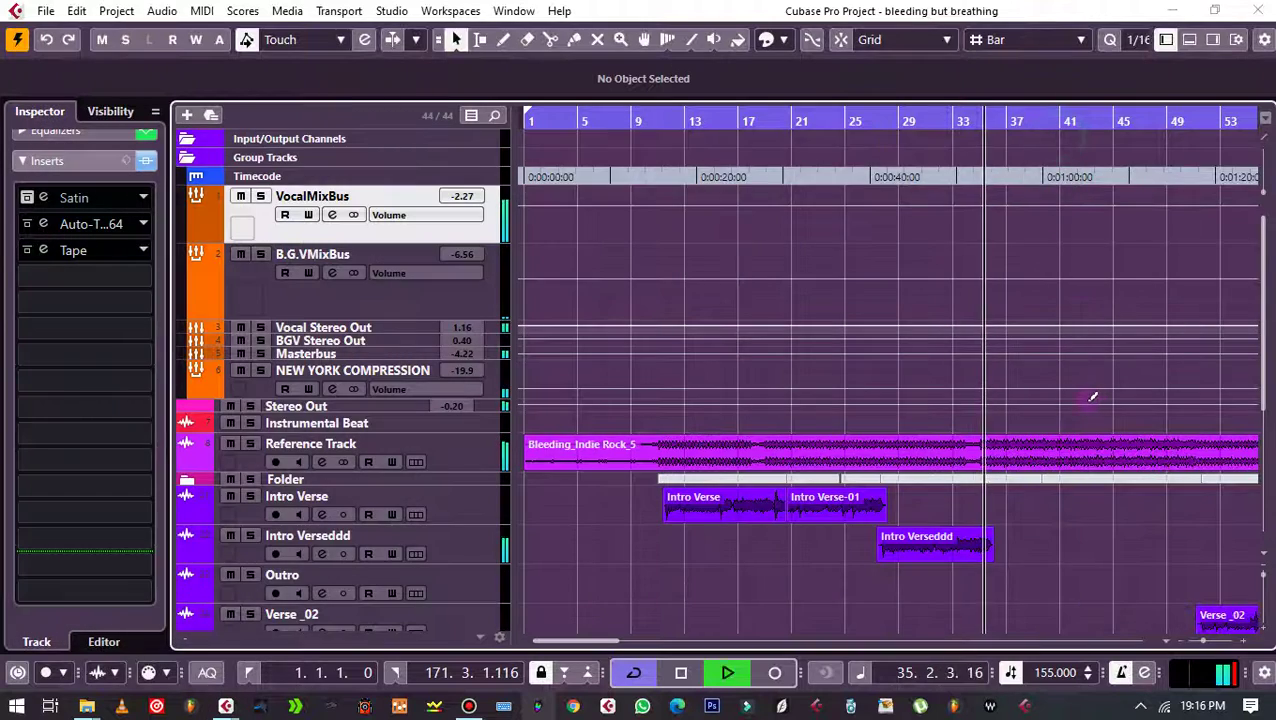
scroll(1093, 397, down, 5)
click(482, 408)
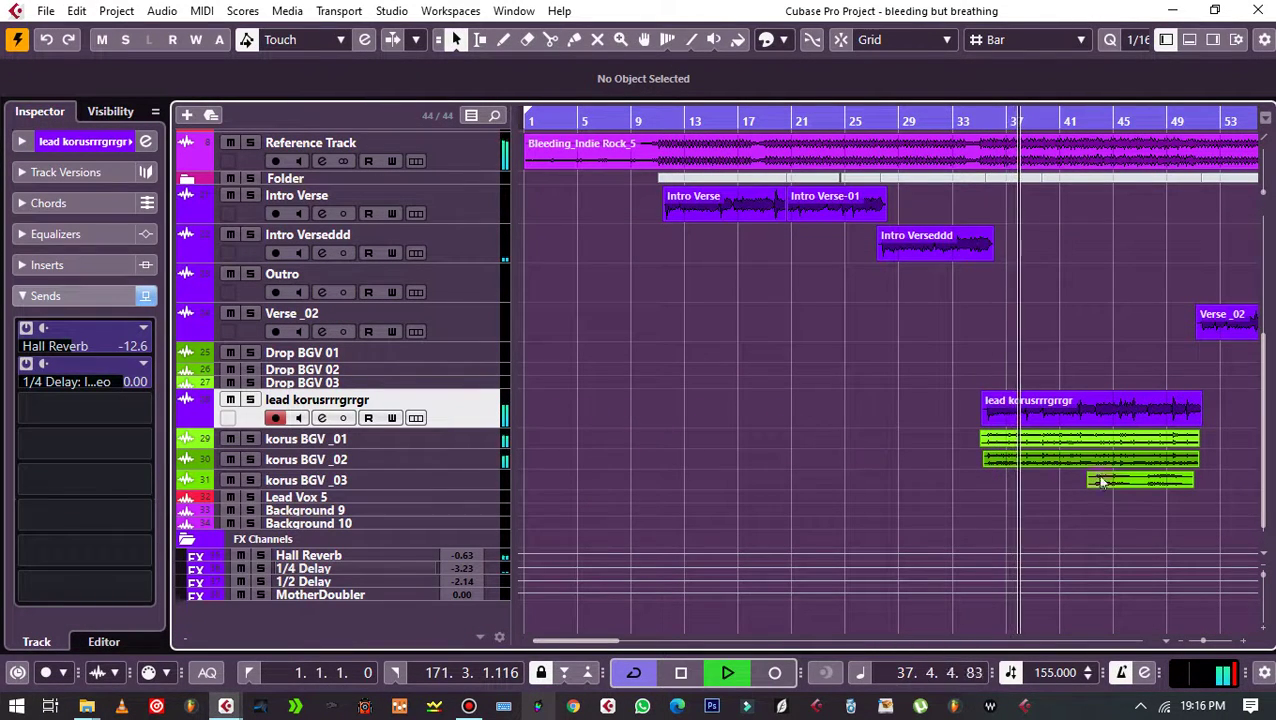
key(g)
key(g)
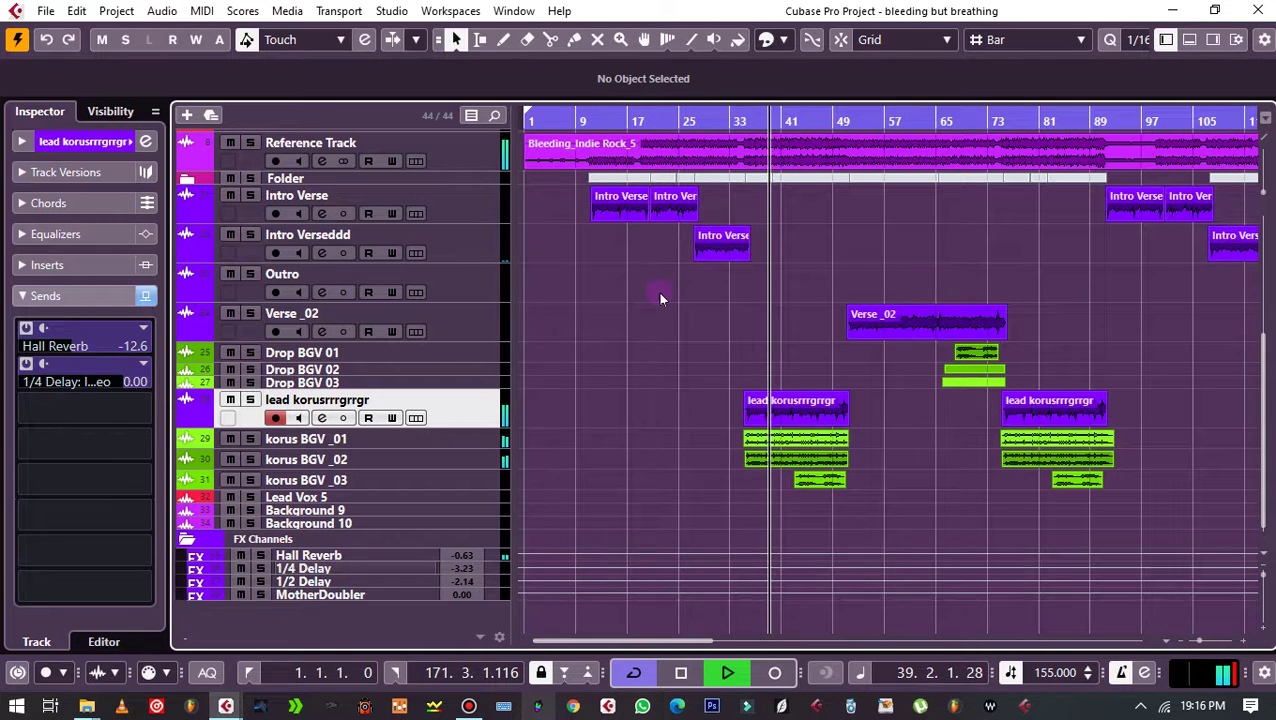
Step: Save the project and stop playback
scroll(814, 308, up, 3)
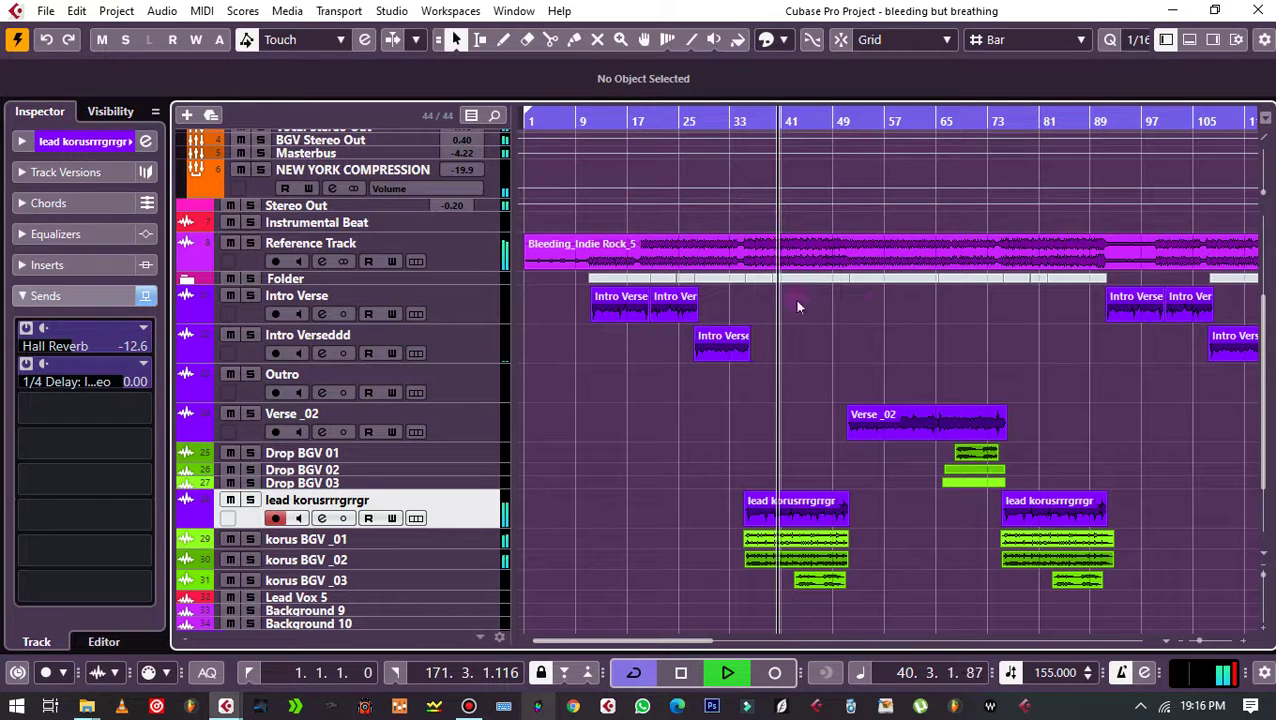
scroll(797, 307, down, 3)
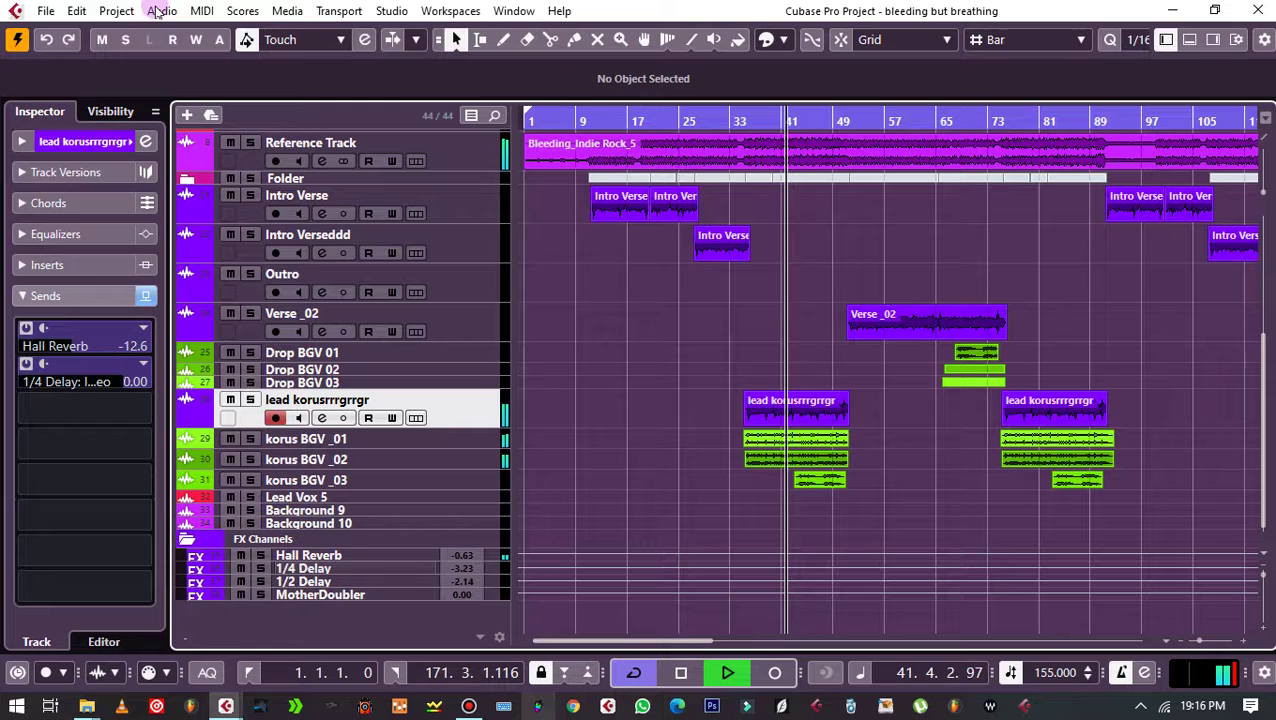
click(45, 11)
click(74, 140)
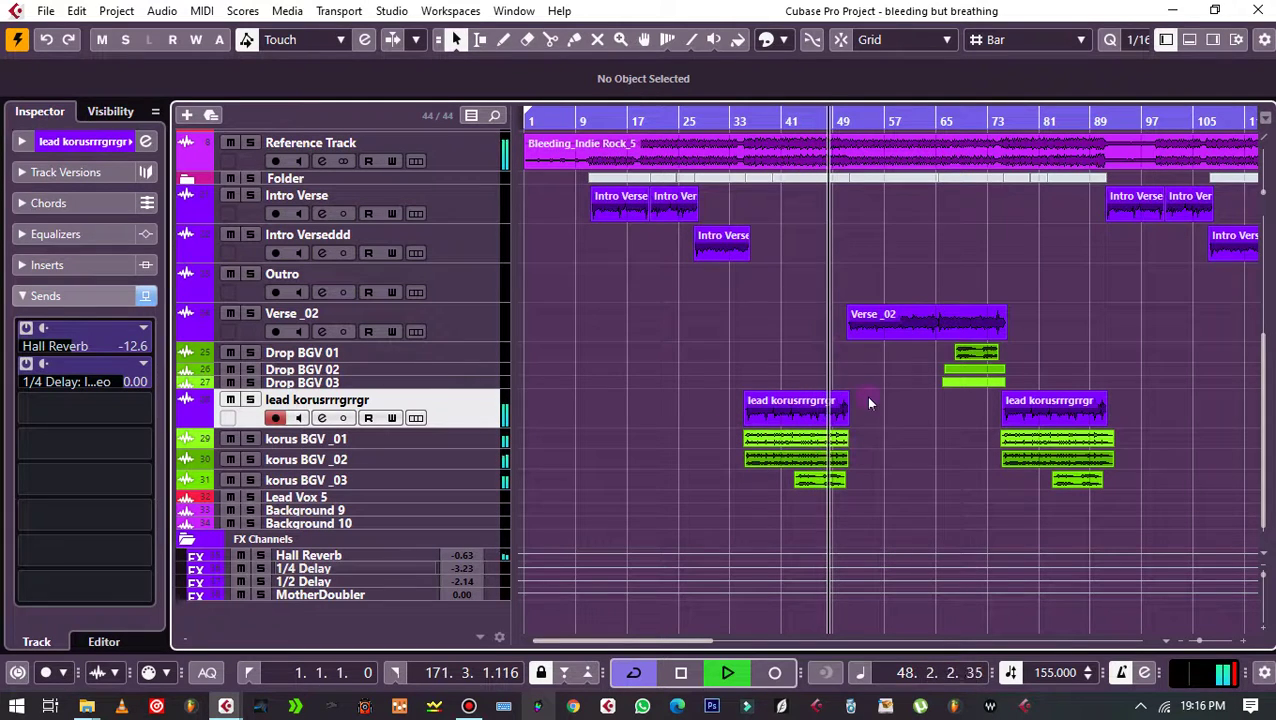
key(space)
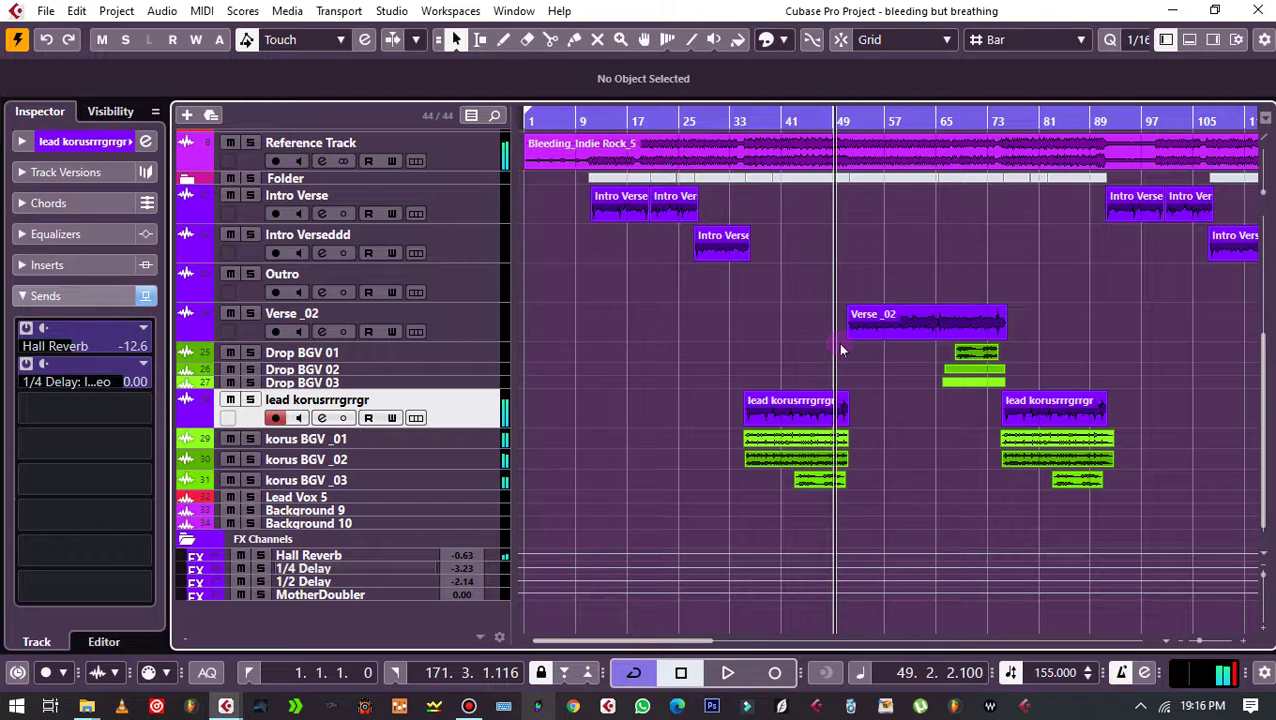
Step: Move the playback position back to bar 10 and dismiss the Edit menu
scroll(872, 376, up, 2)
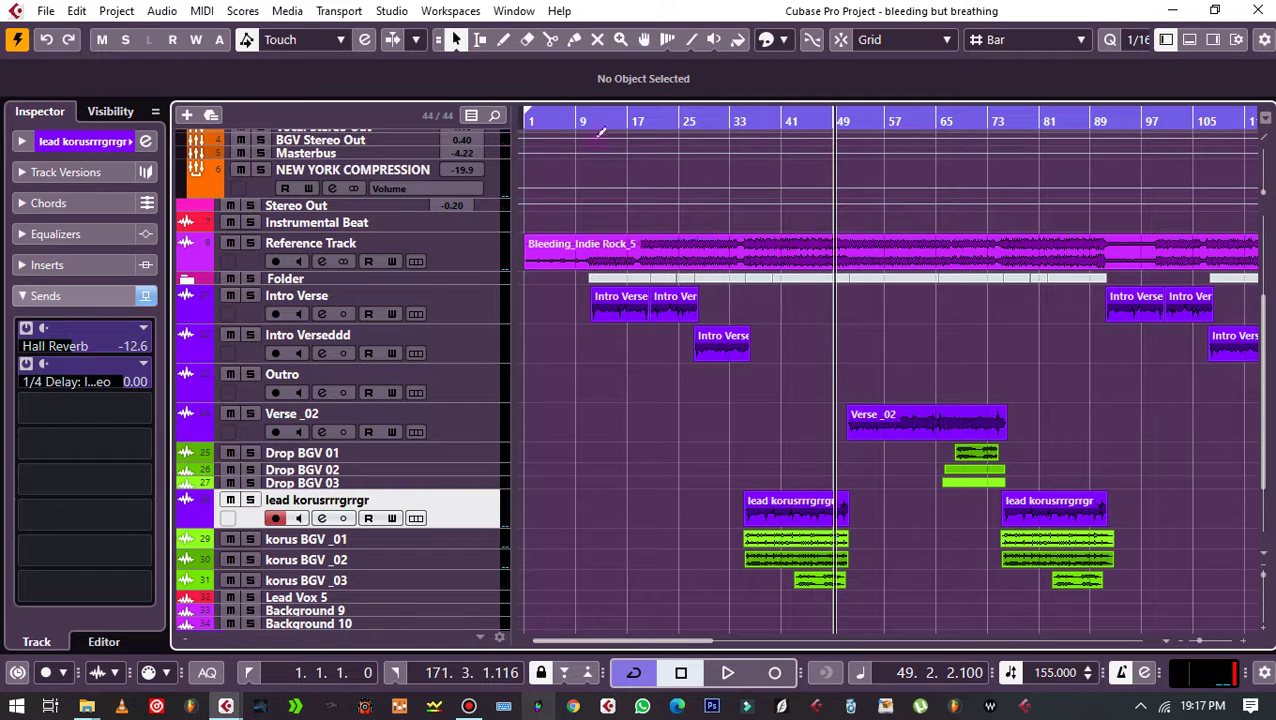
drag(578, 126, 678, 165)
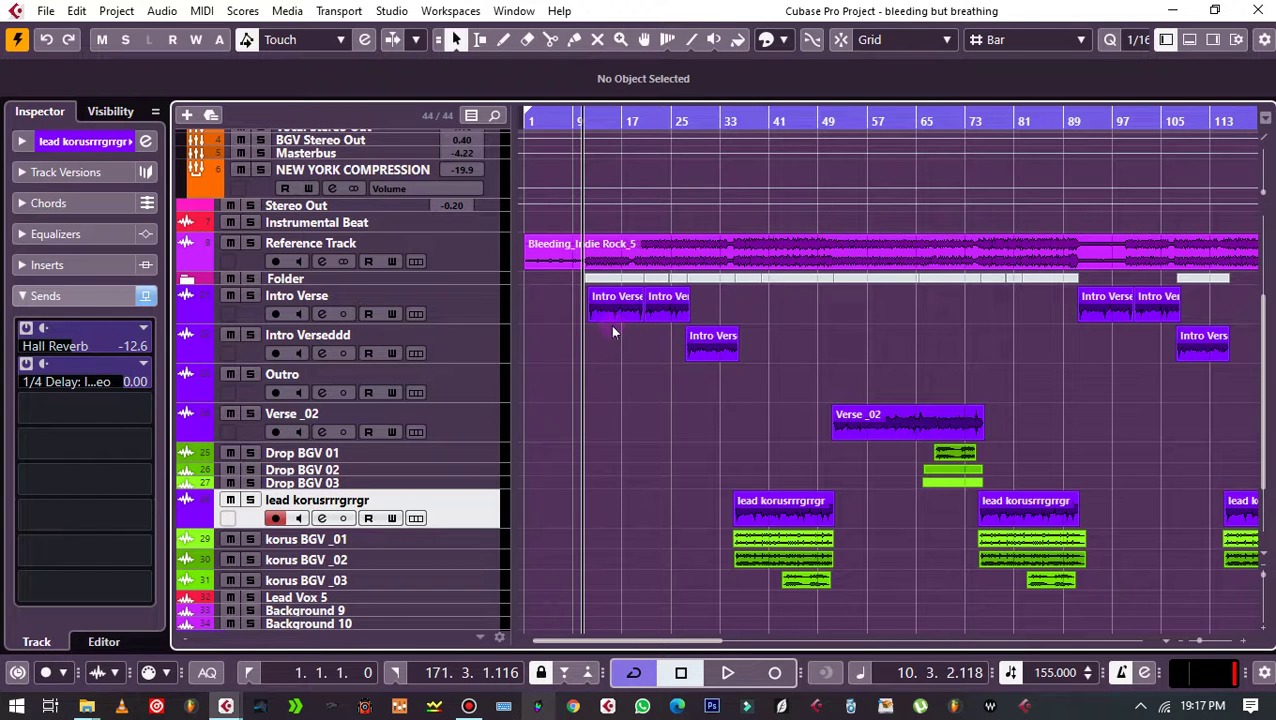
click(77, 11)
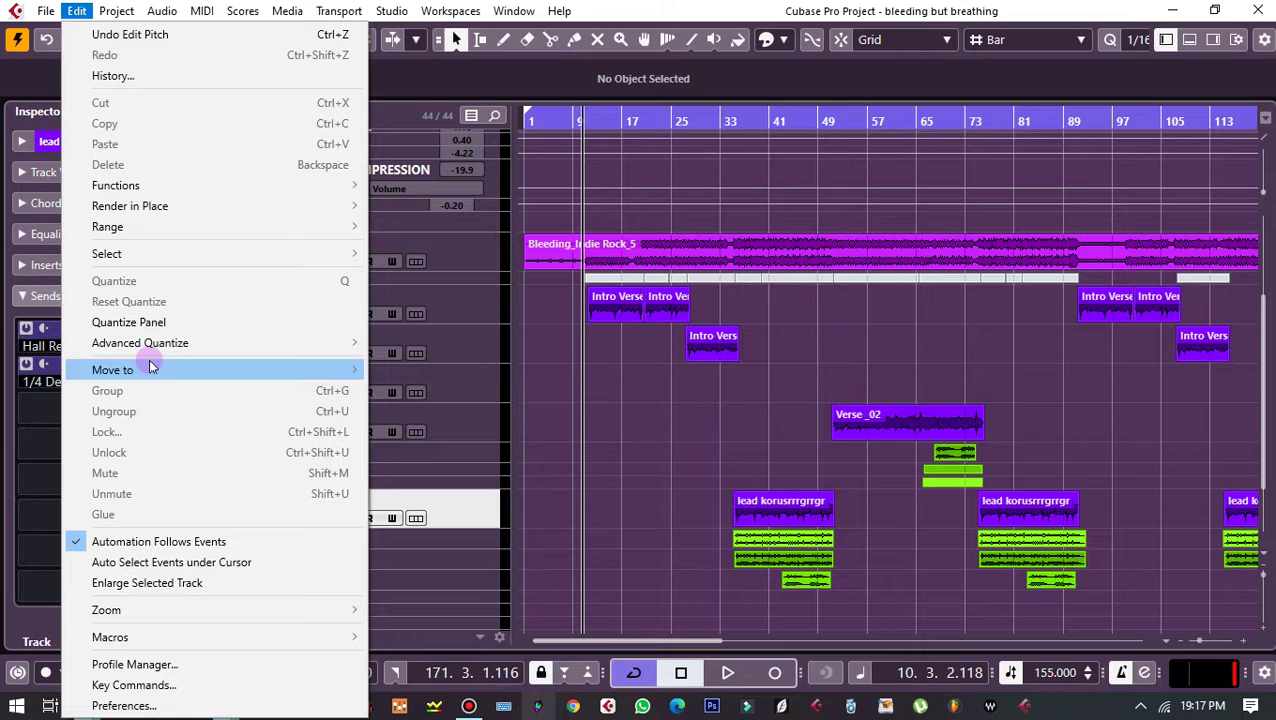
mouse_move(350, 206)
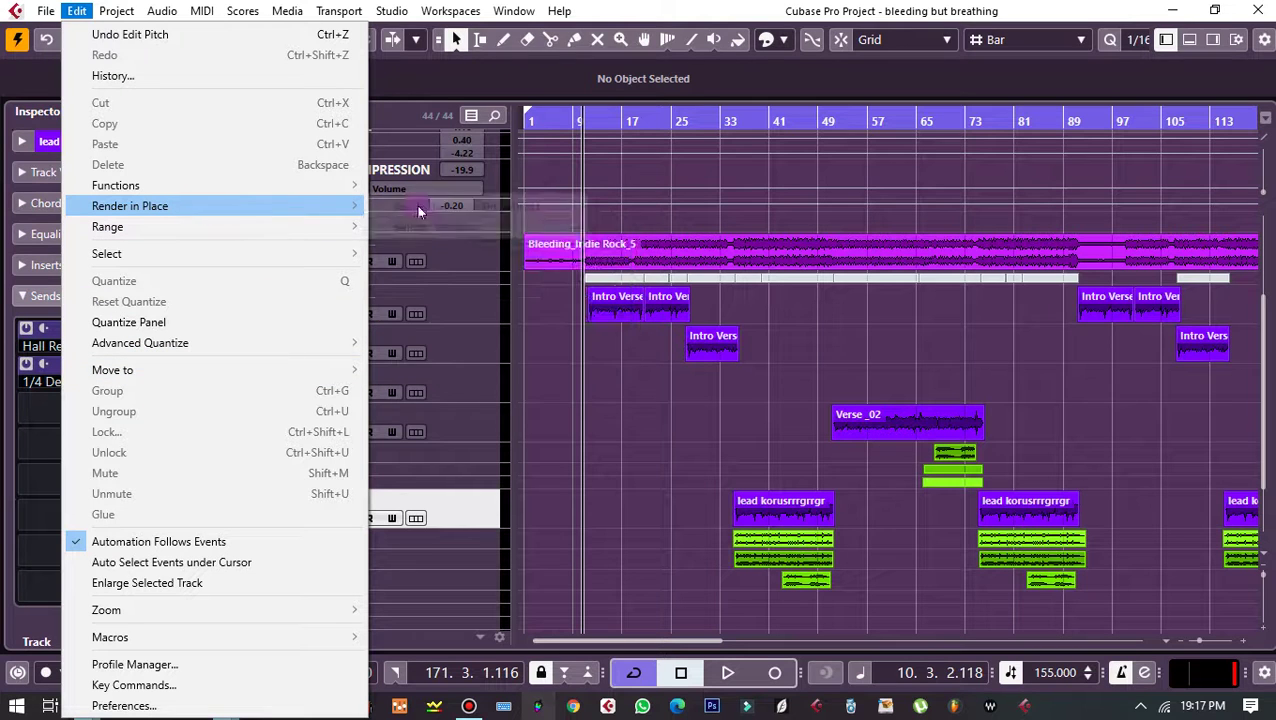
click(629, 347)
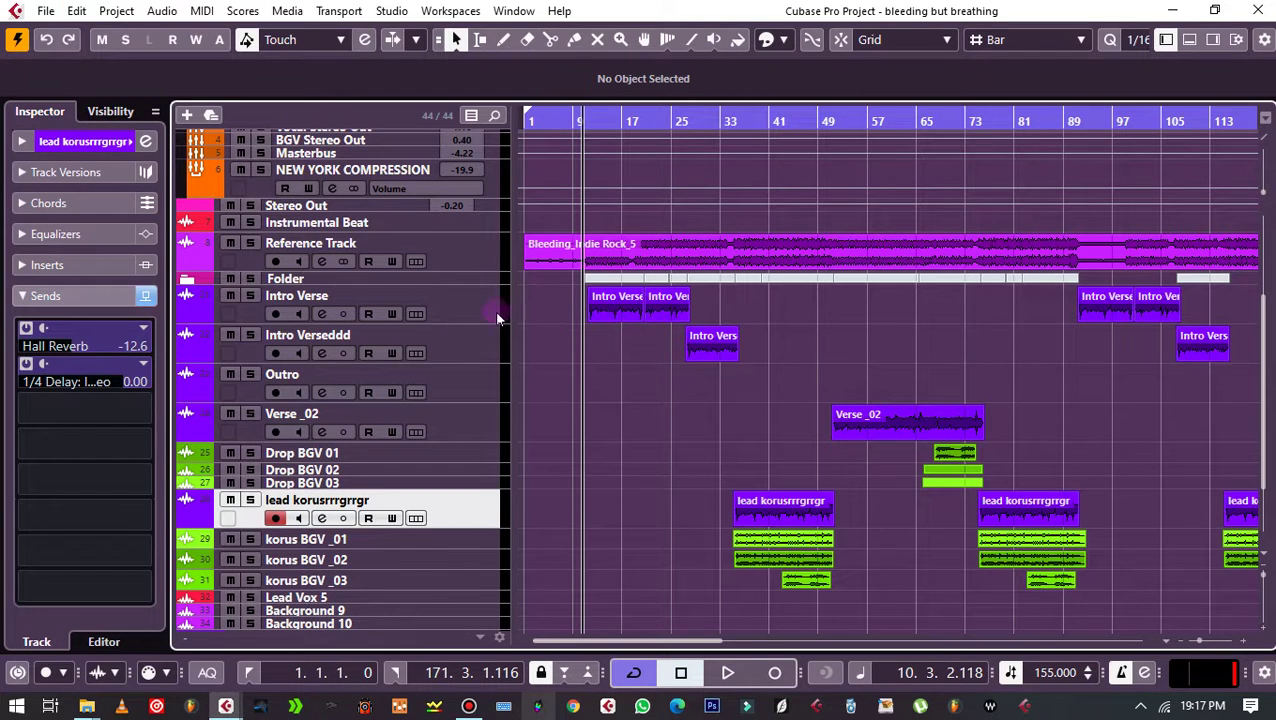
Step: Select the B.G.VMixBus track to view its inserts
scroll(505, 325, up, 5)
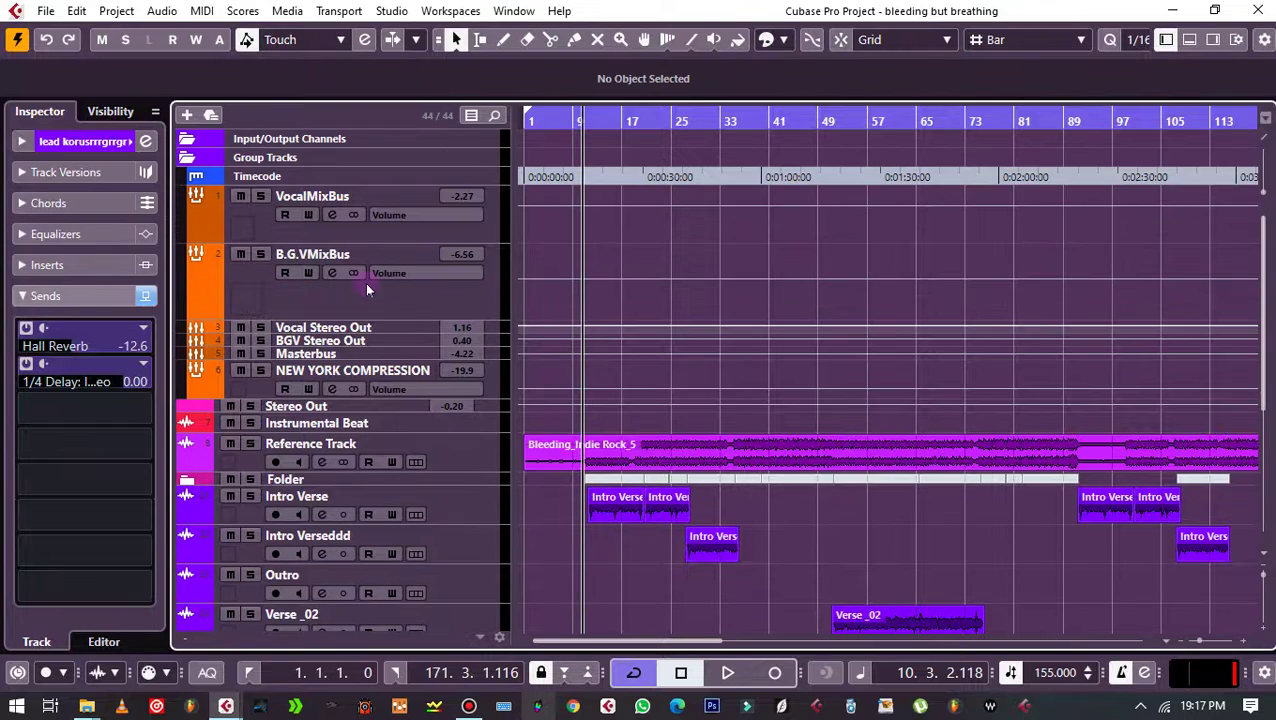
click(394, 296)
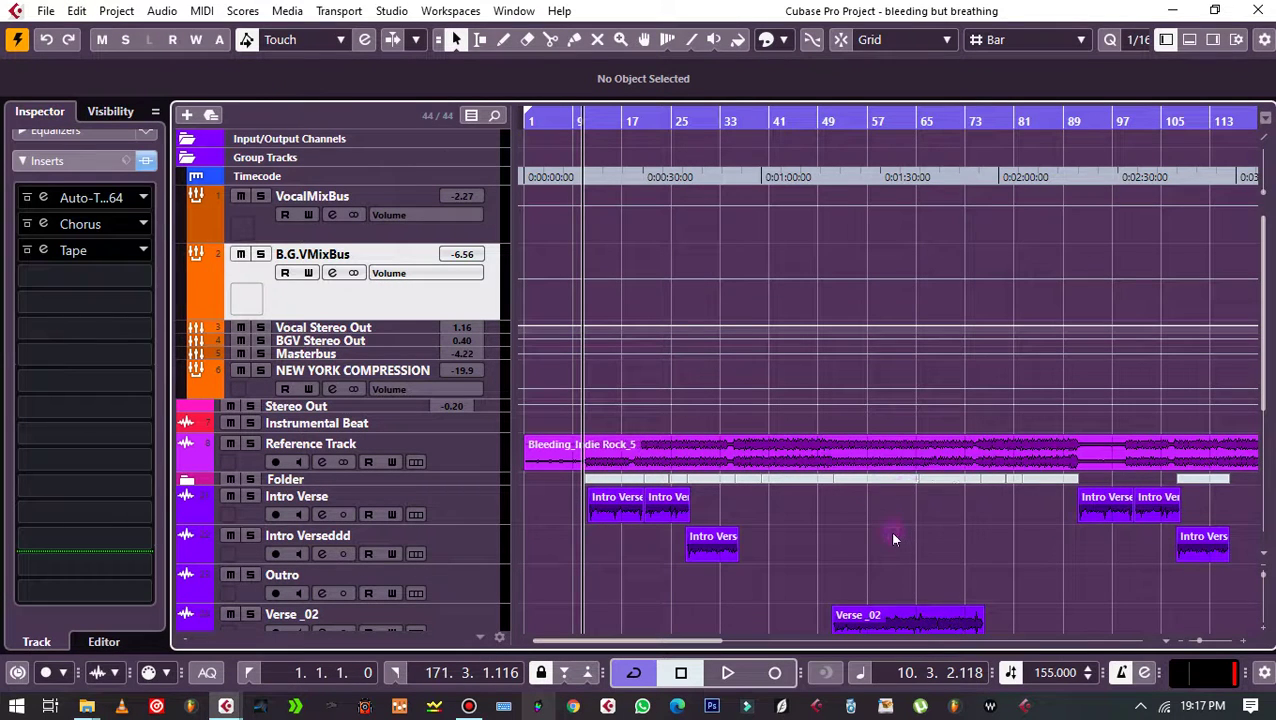
scroll(608, 440, down, 2)
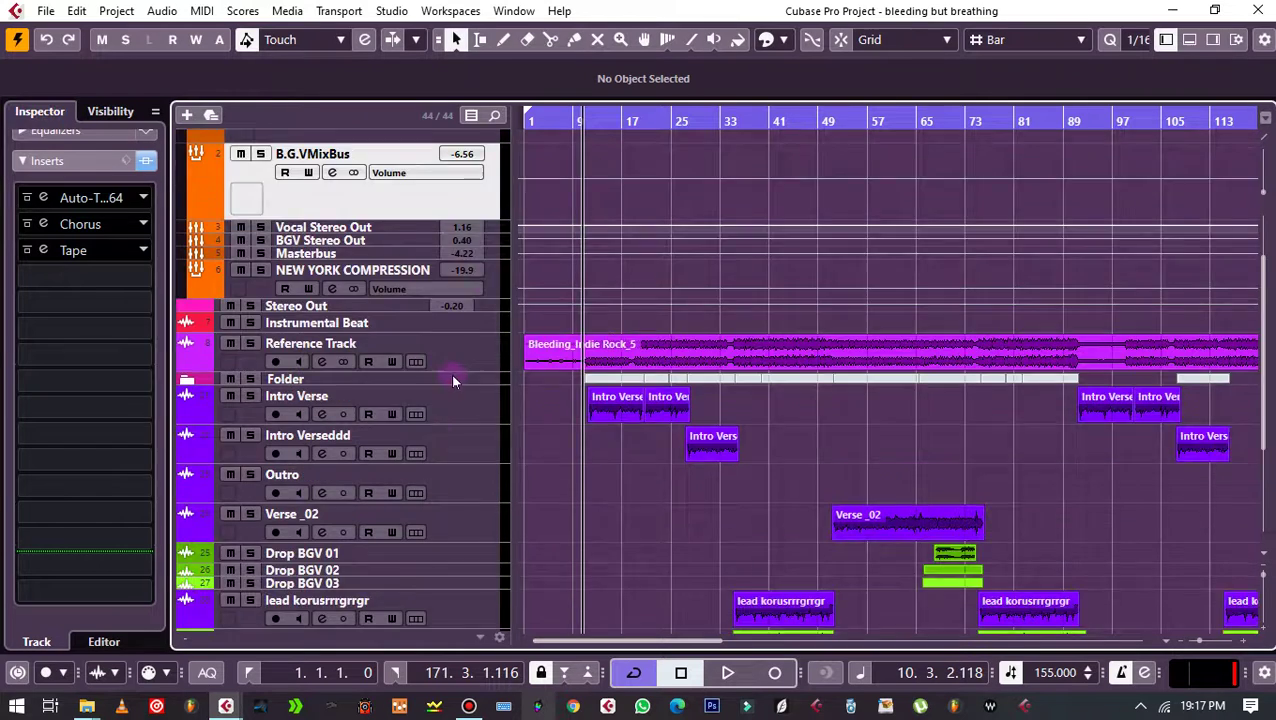
scroll(451, 380, up, 2)
Step: Open the VocalMixBus channel settings and move the window aside to uncover the tracks
click(330, 208)
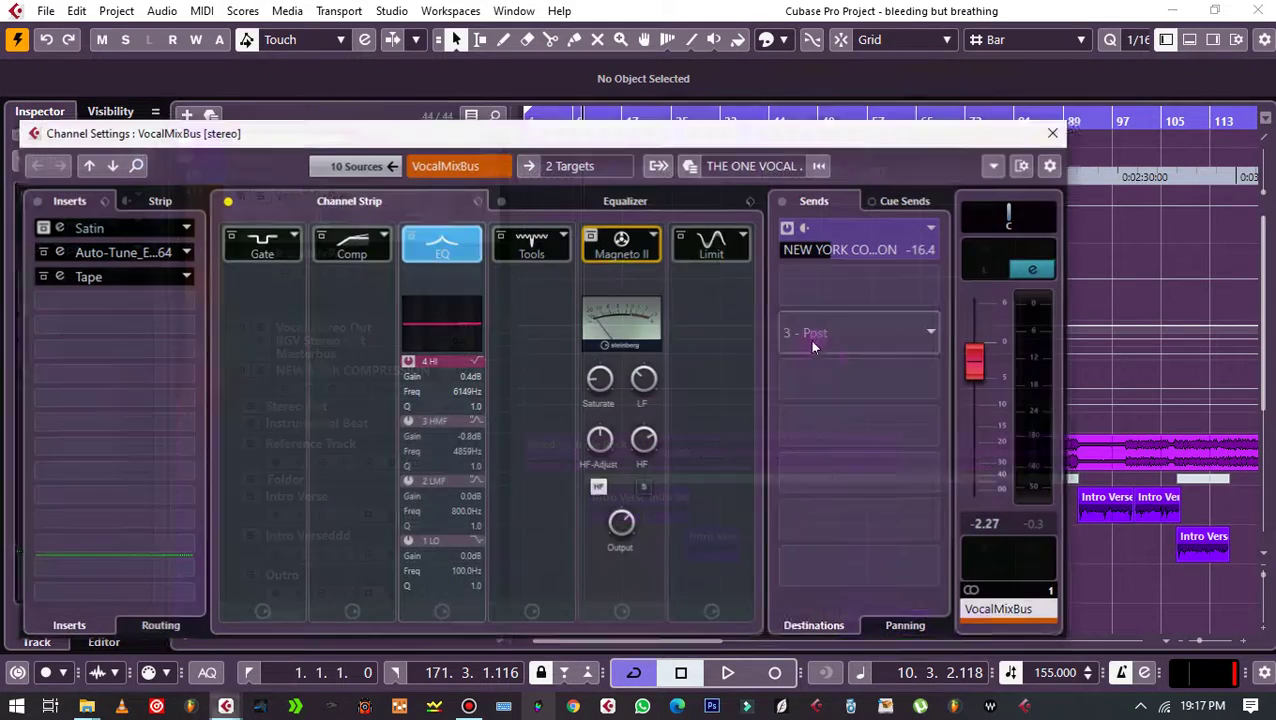
drag(612, 134, 848, 142)
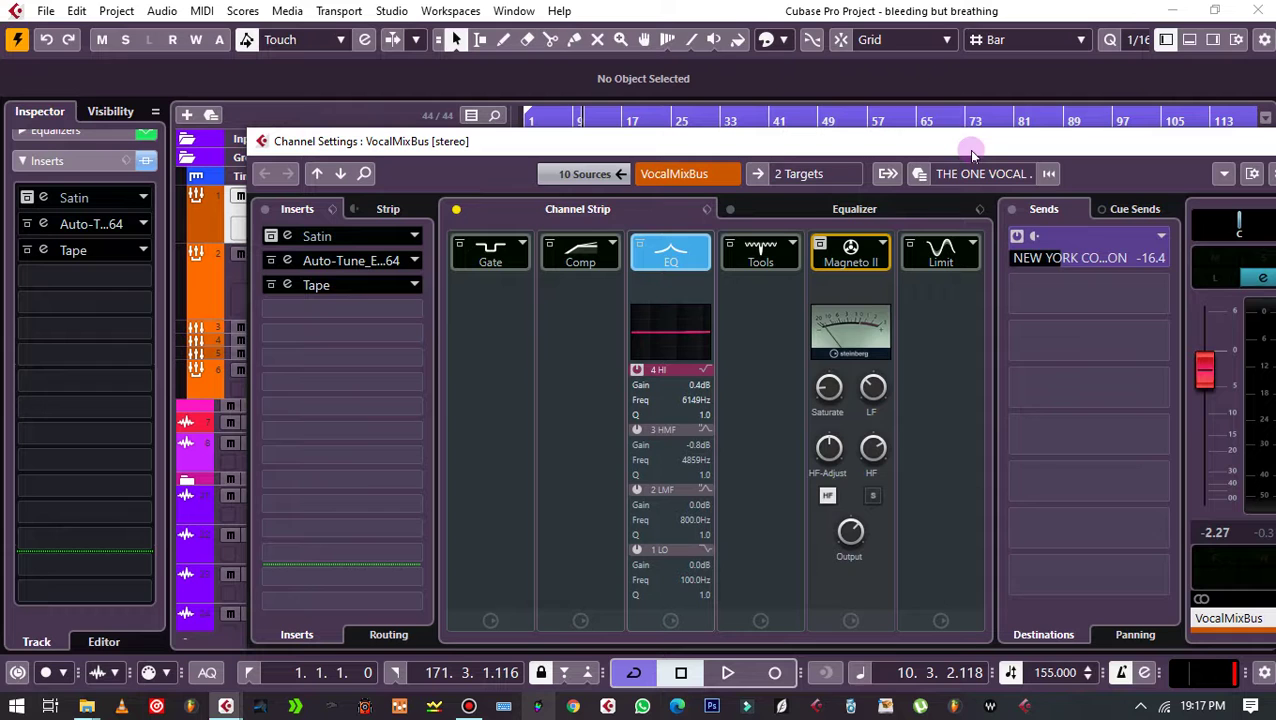
drag(689, 150, 770, 145)
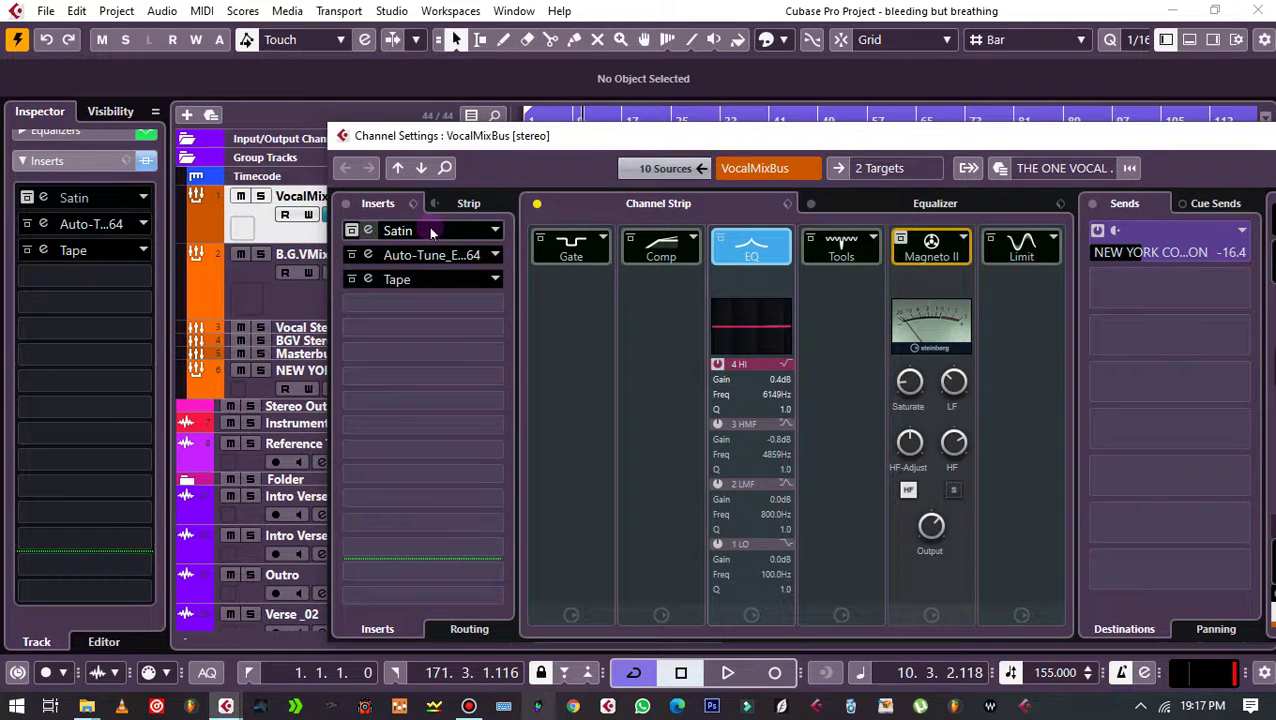
Step: Set the Satin insert slot to No Effect and open the Auto-Tune Evo editor
click(494, 231)
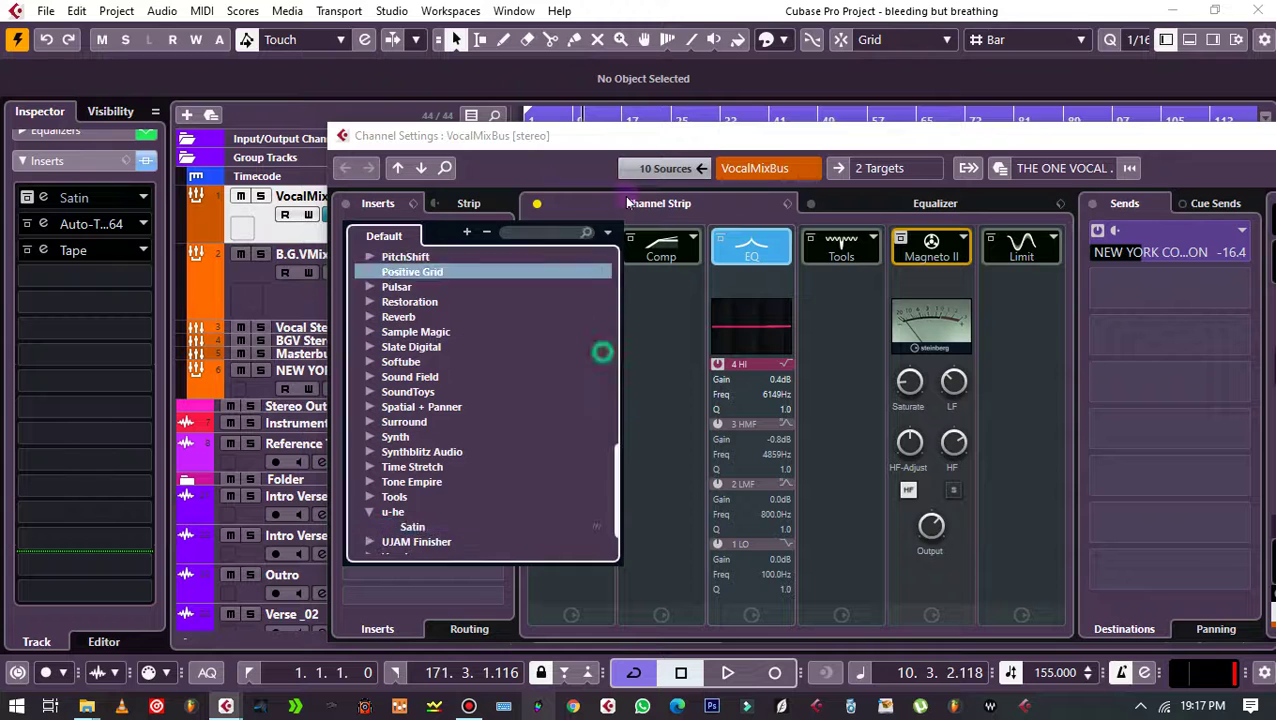
scroll(480, 400, up, 10)
click(420, 264)
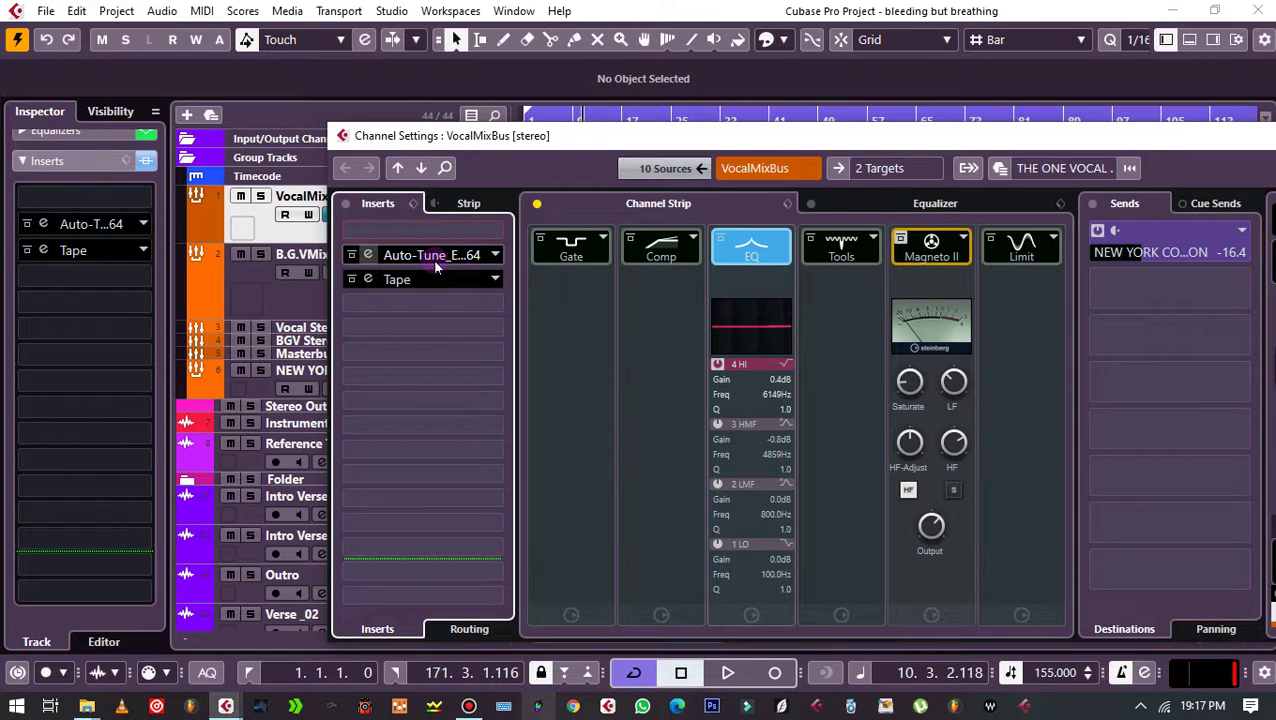
click(432, 256)
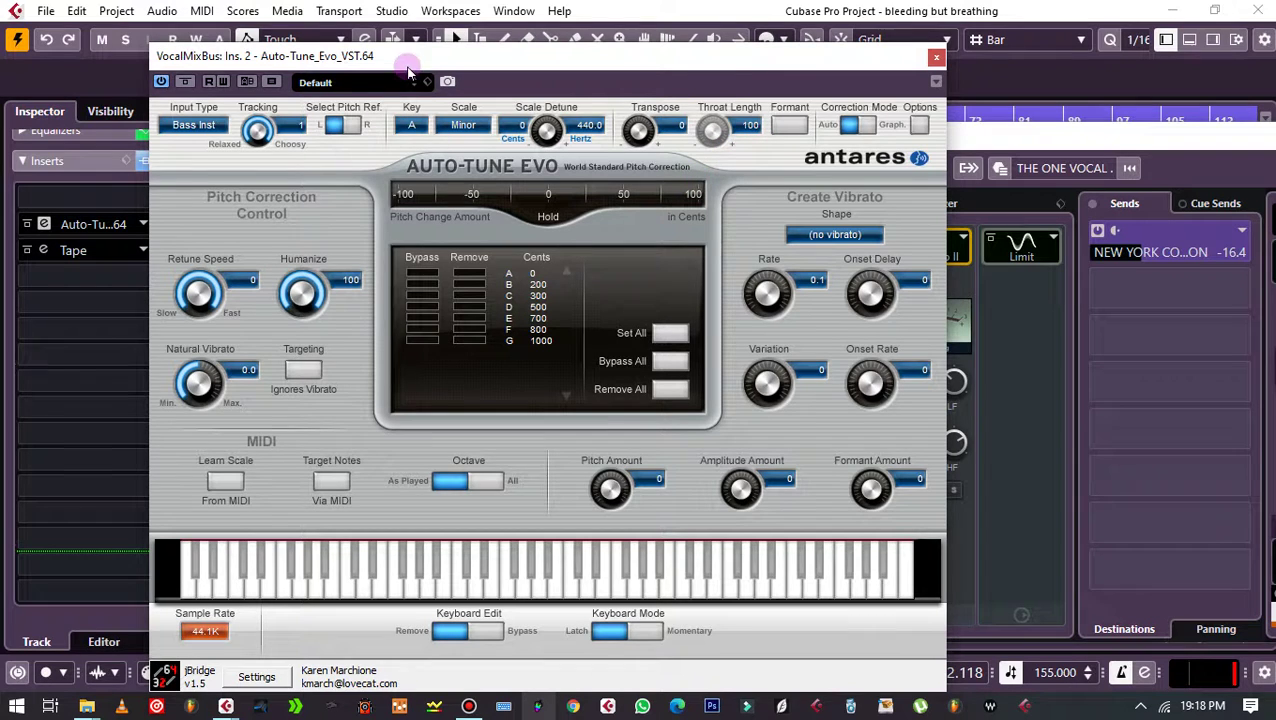
Step: Leave Auto-Tune Evo's input type on Bass Inst and close its editor
drag(410, 58, 474, 74)
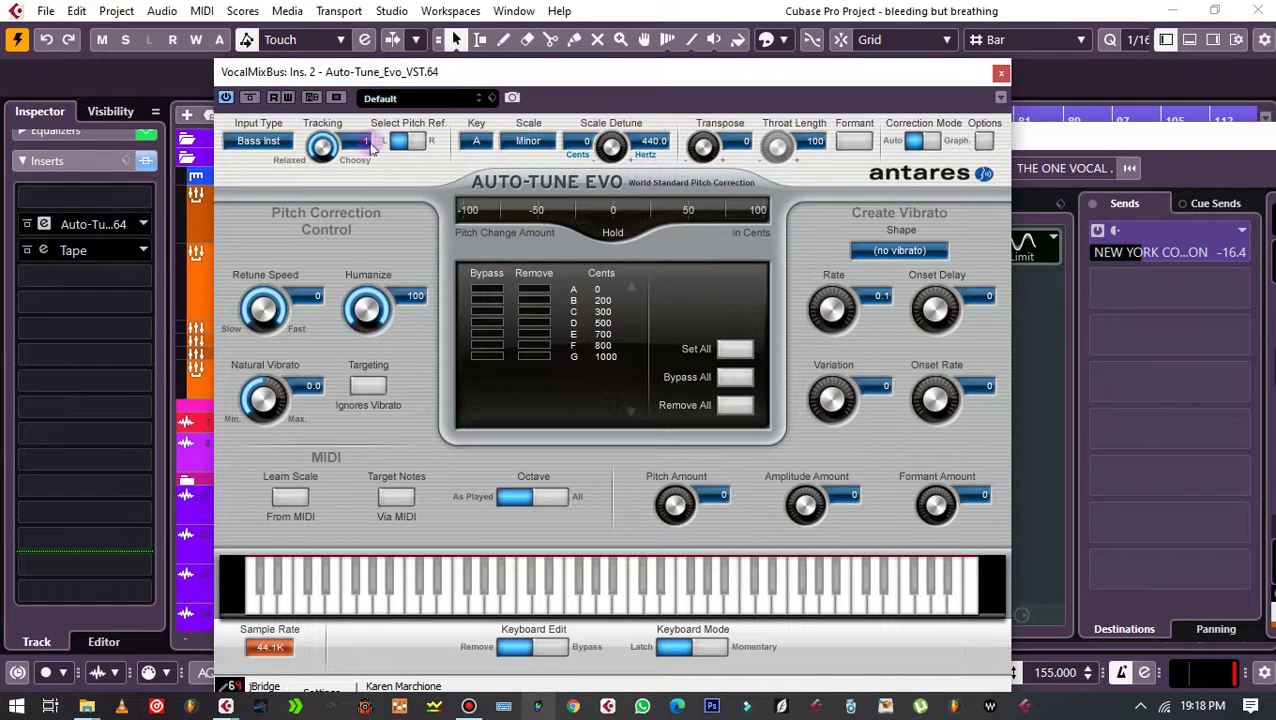
click(277, 145)
click(268, 245)
click(1001, 73)
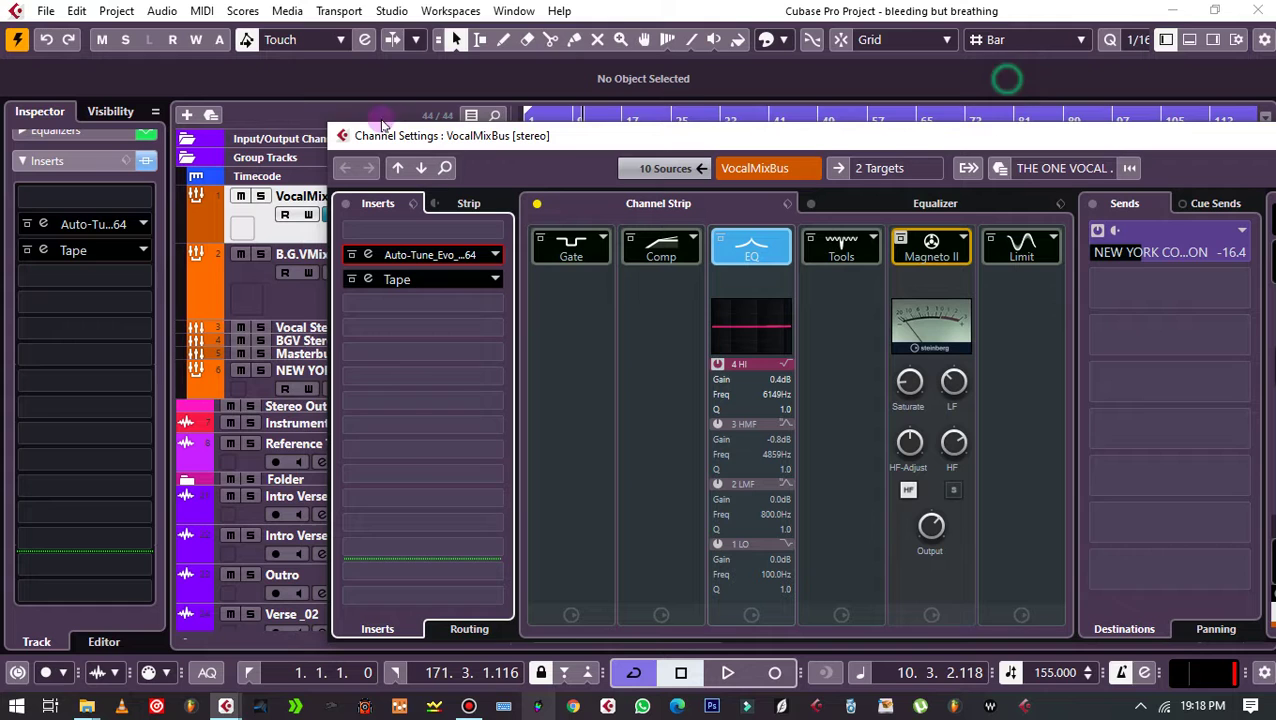
Step: Inspect VocalMixBus's Tape plug-in, then select the Intro Verse track to show its sends
click(400, 279)
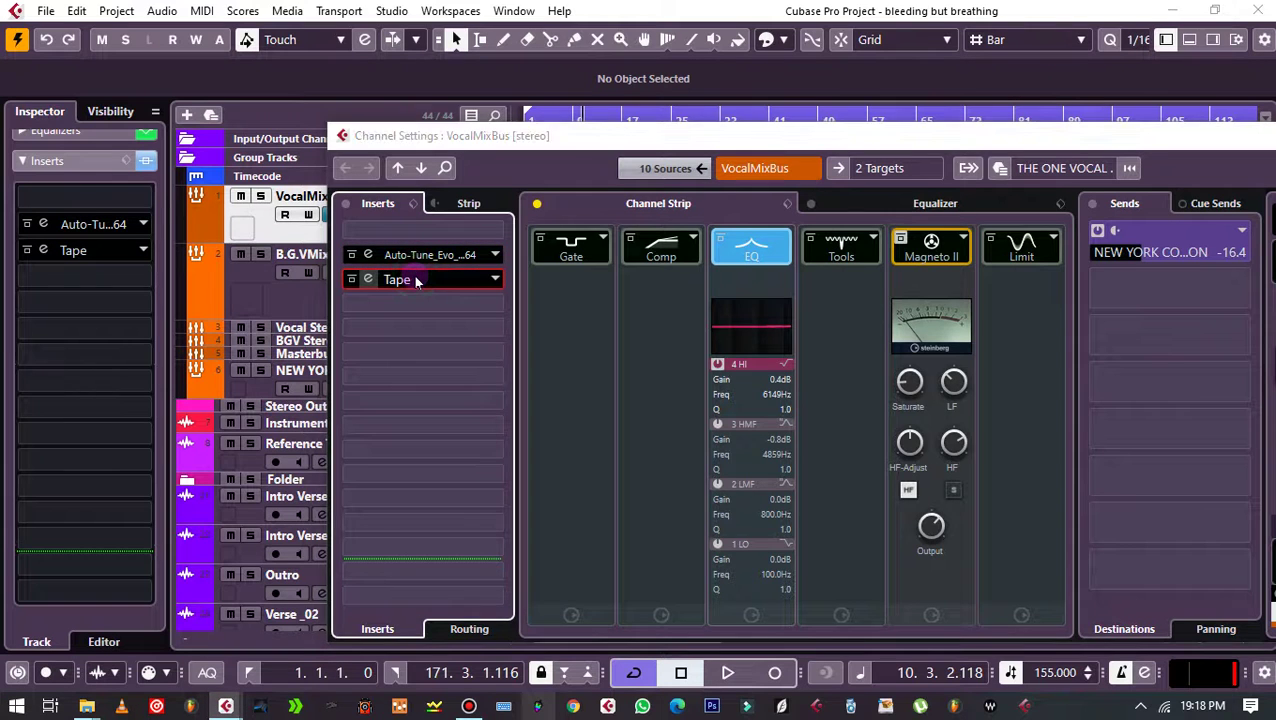
click(417, 281)
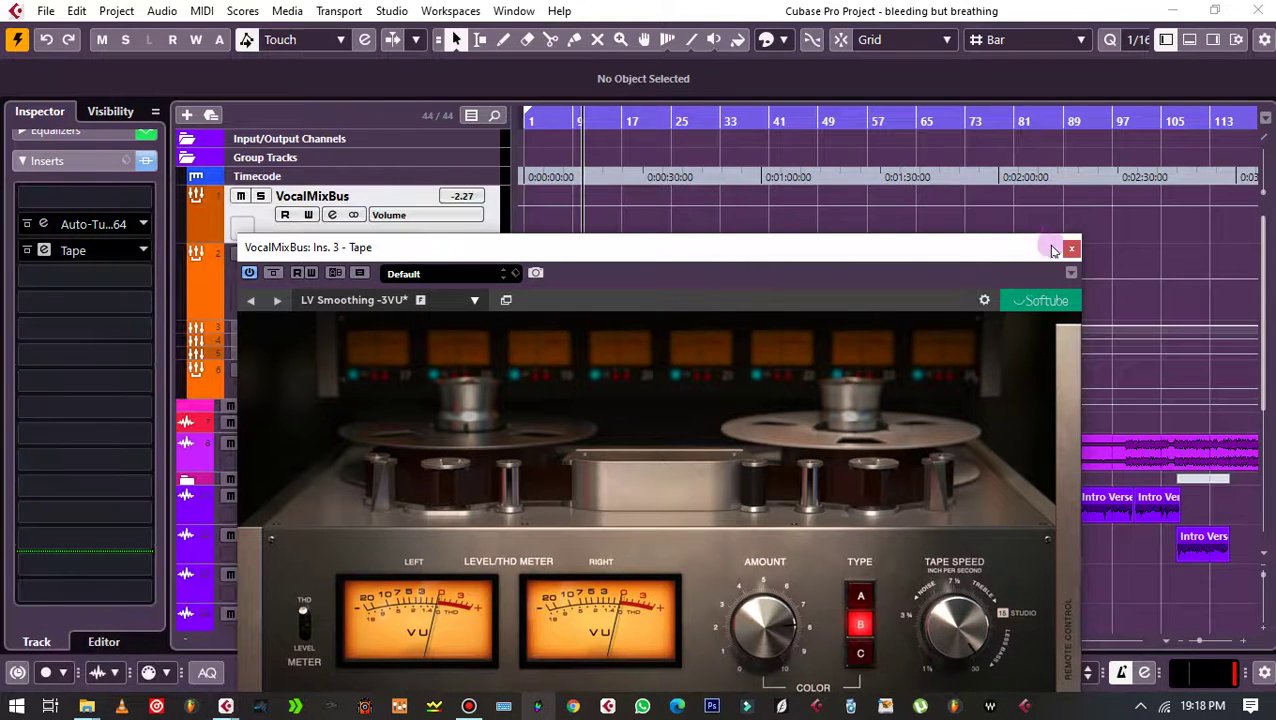
click(1071, 247)
scroll(655, 378, down, 4)
click(497, 313)
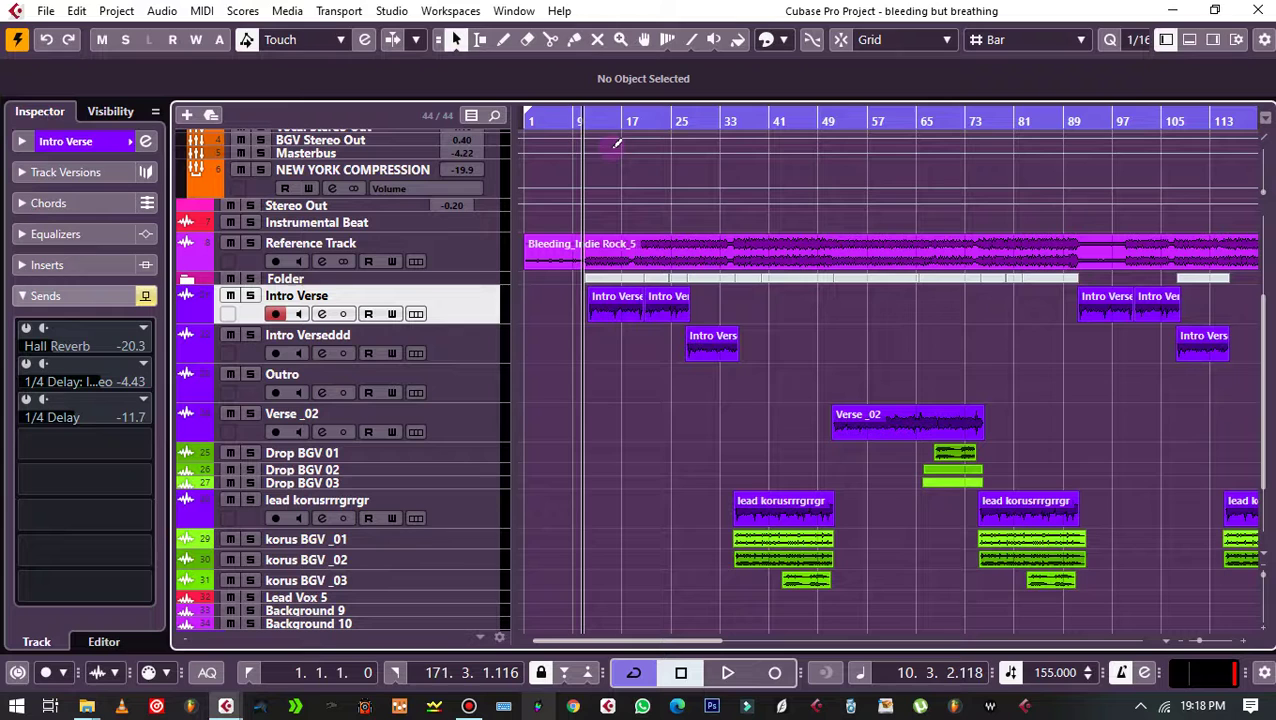
Step: Play from around bar 35, solo the lead chorus vocal and bypass its sends
drag(617, 143, 733, 150)
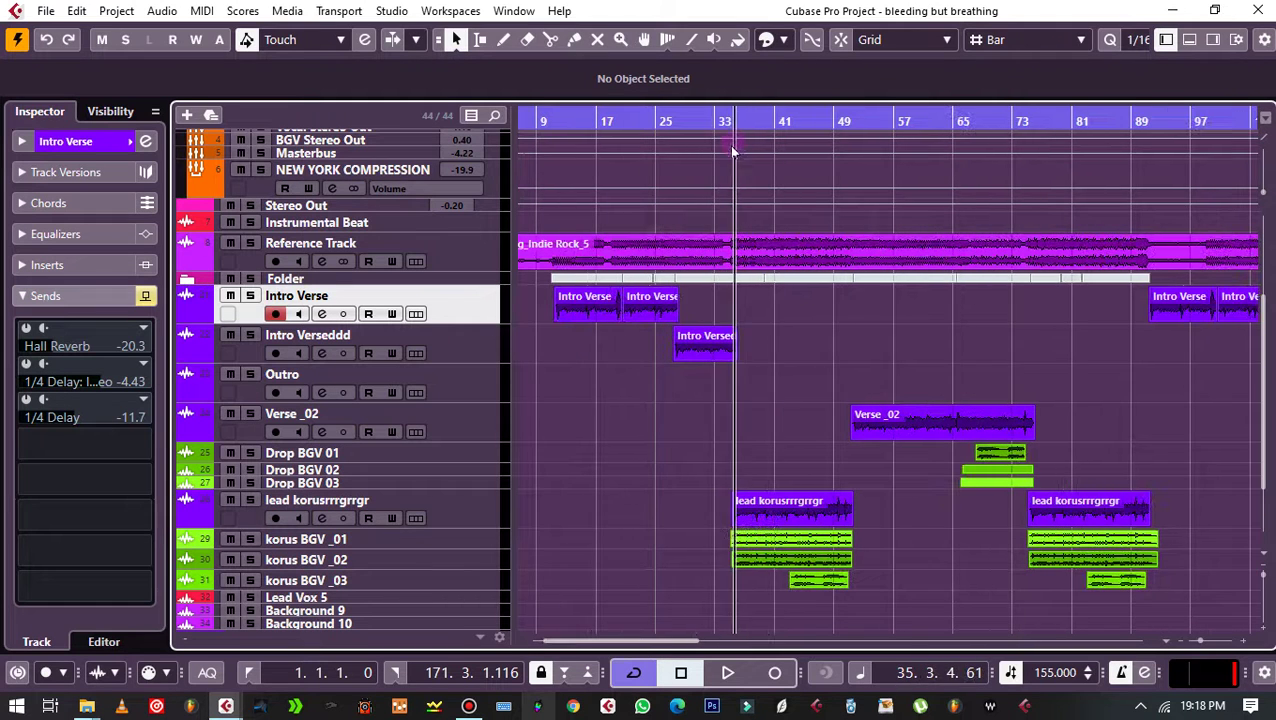
key(space)
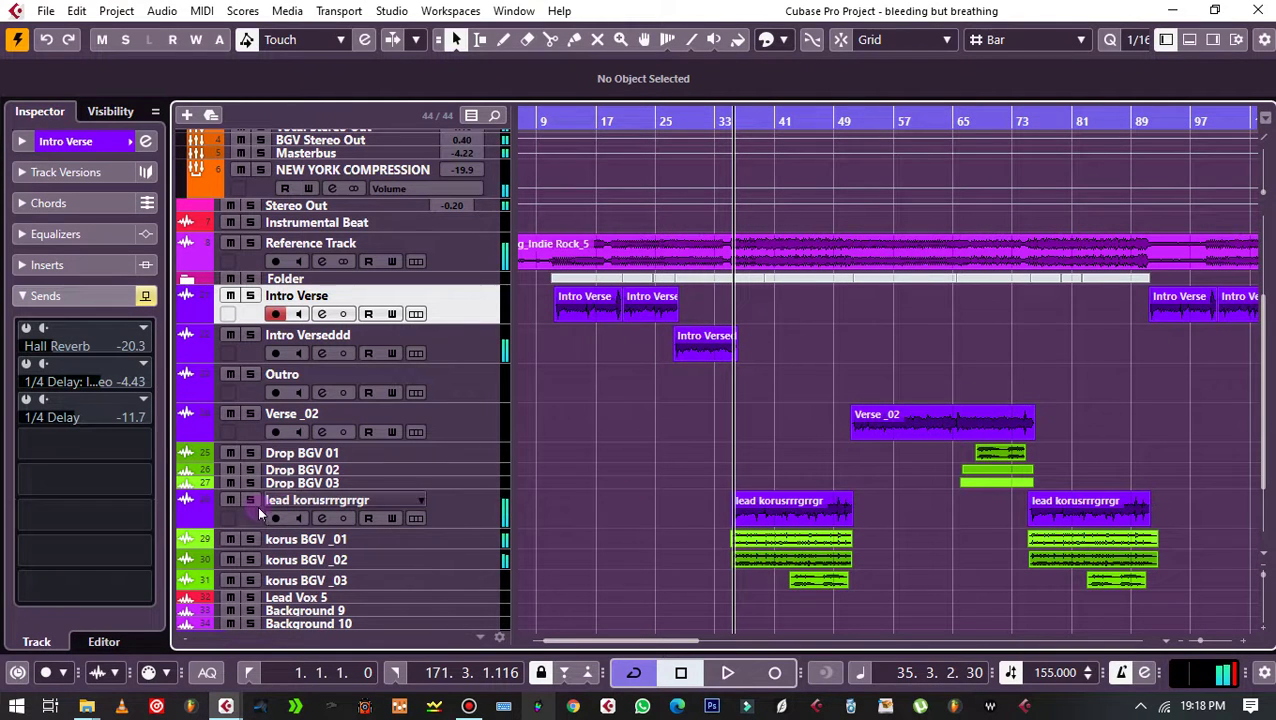
click(250, 500)
click(478, 504)
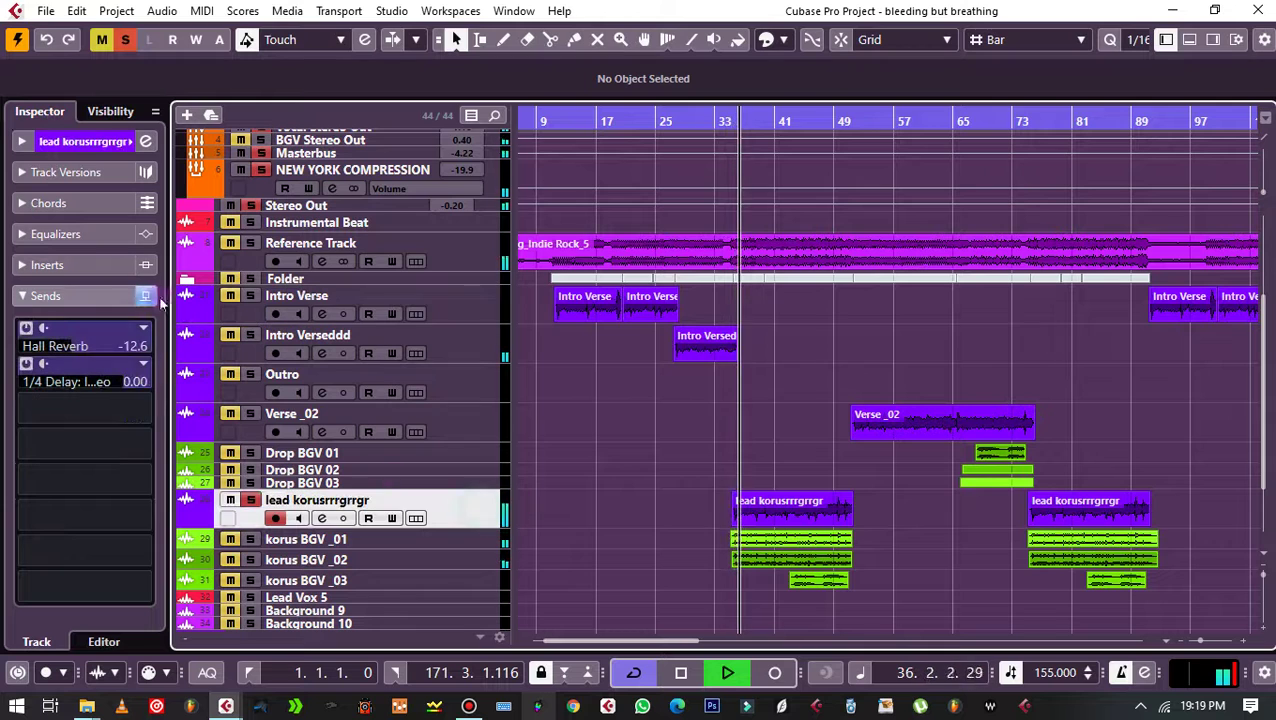
click(145, 296)
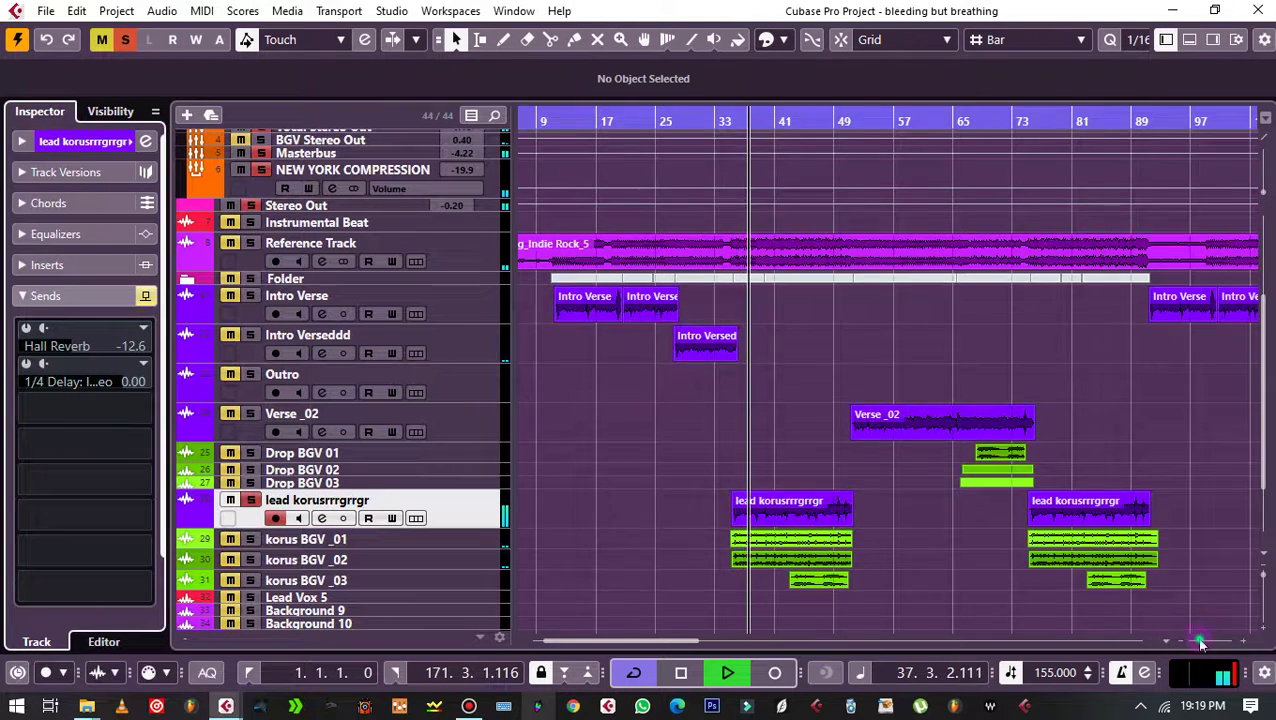
Step: Zoom in and range-select bars 35 to 51 on the lead chorus vocal
drag(1201, 641, 1206, 641)
right_click(807, 517)
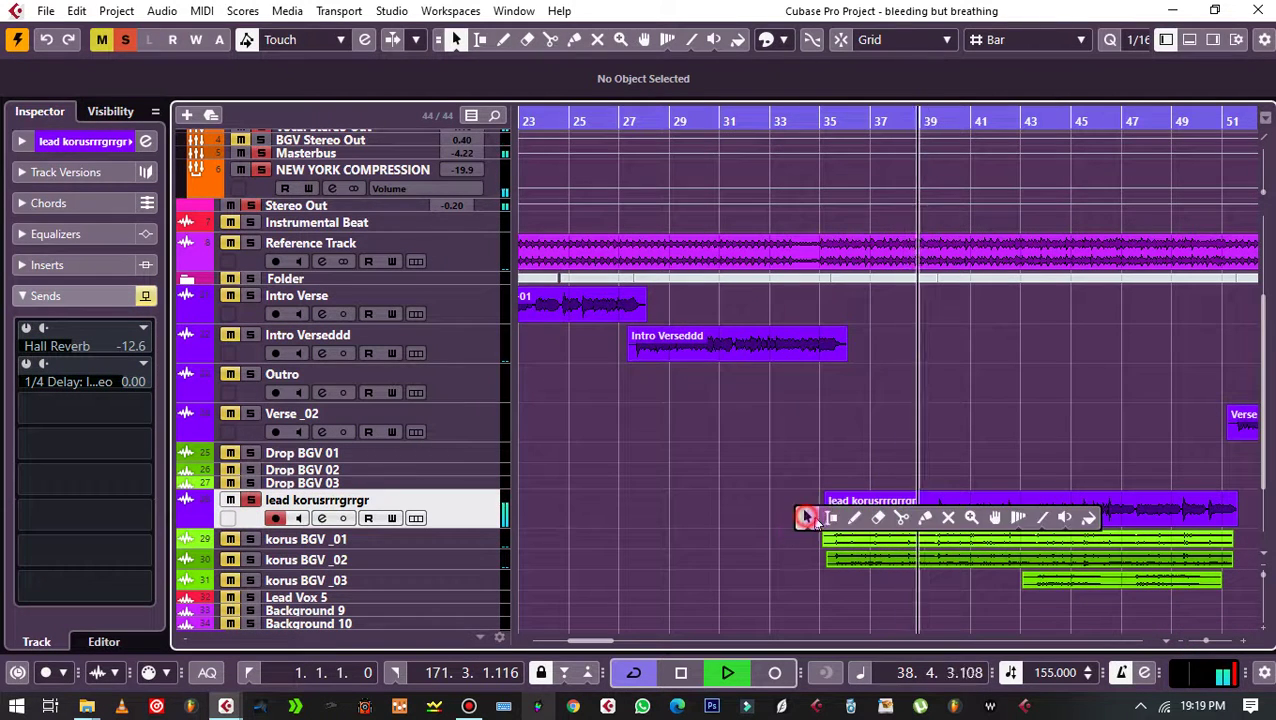
click(831, 517)
drag(838, 508, 1237, 510)
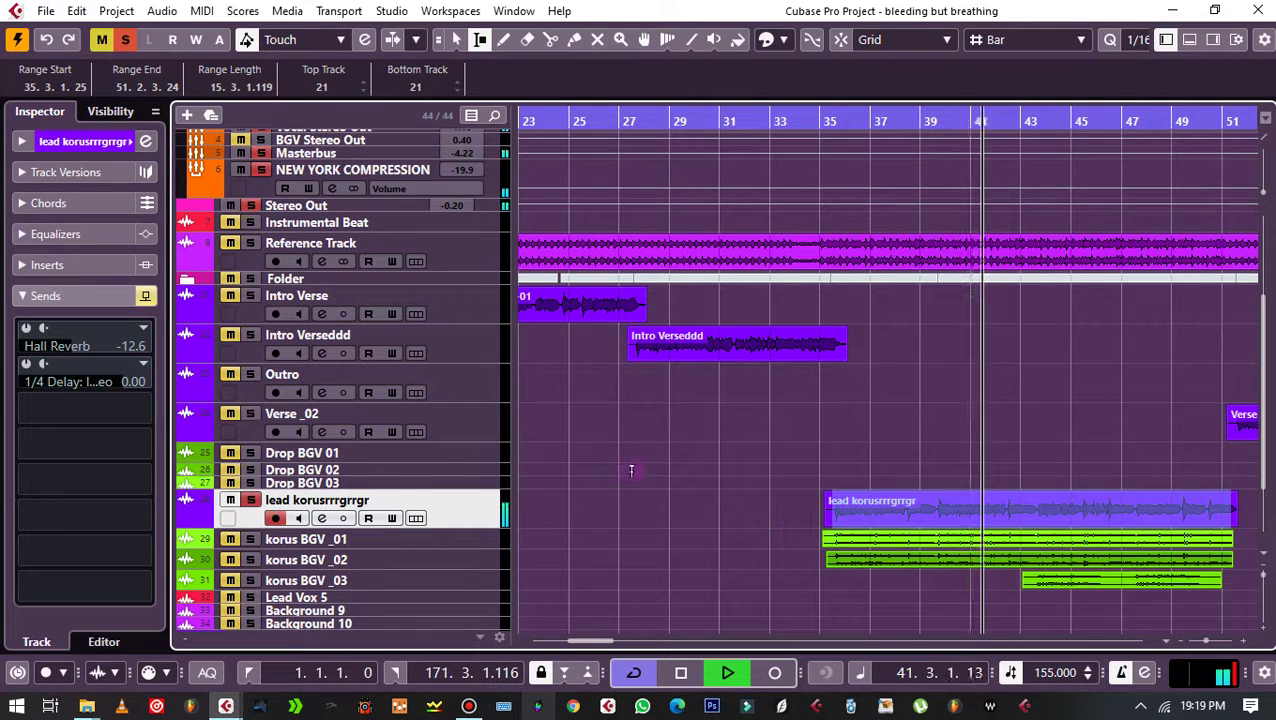
Step: Enlarge the lead chorus track and set the locators to 35.3.1.25 through 51.2.3.24
scroll(415, 465, up, 3)
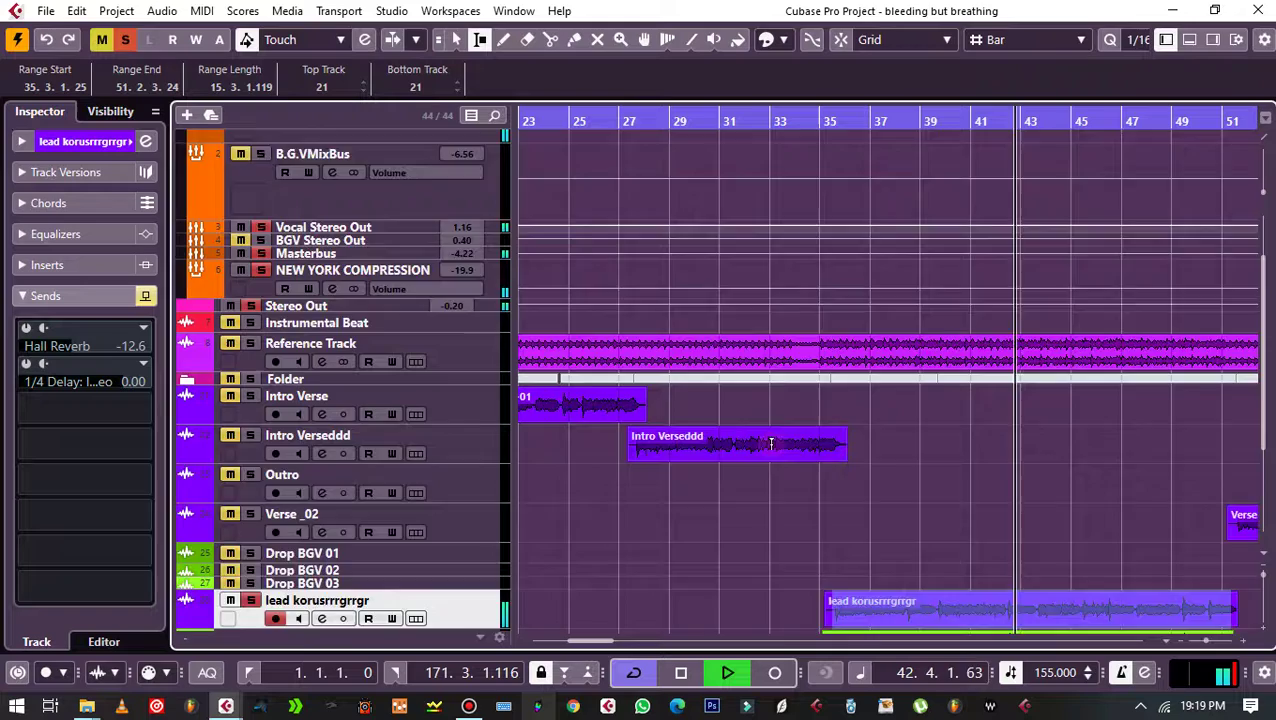
scroll(457, 389, down, 3)
scroll(457, 386, up, 6)
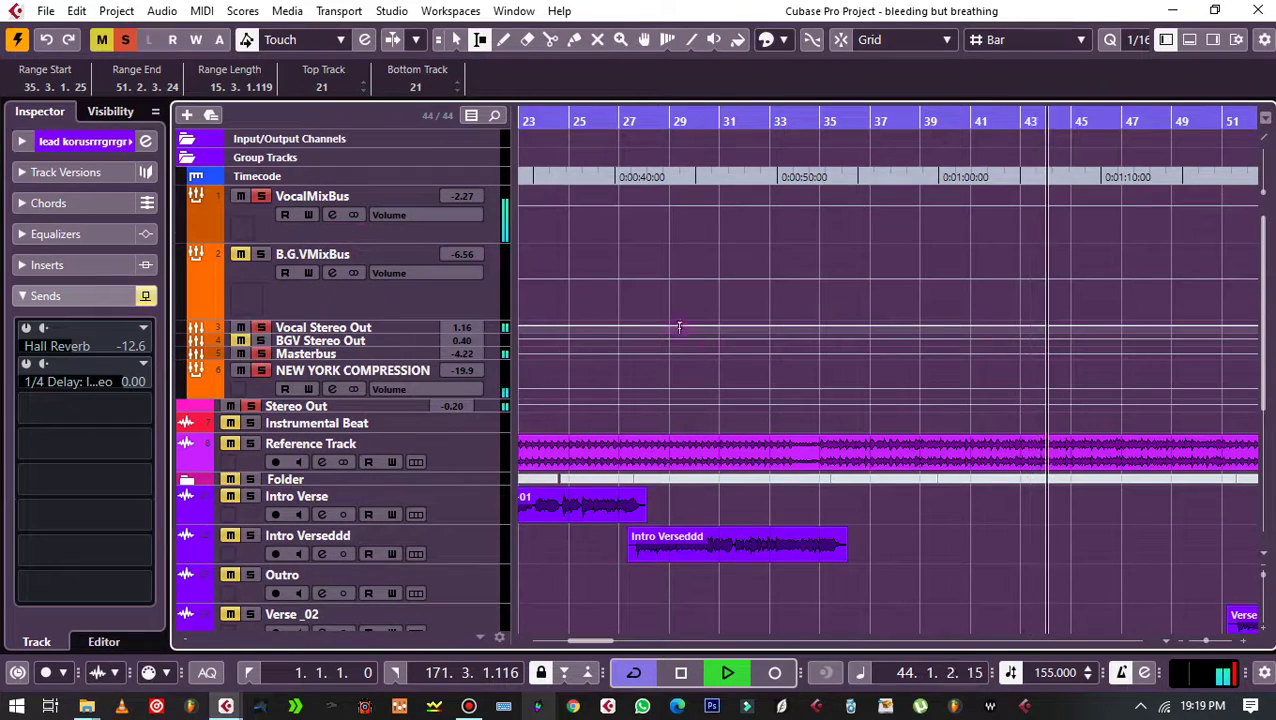
scroll(678, 327, down, 9)
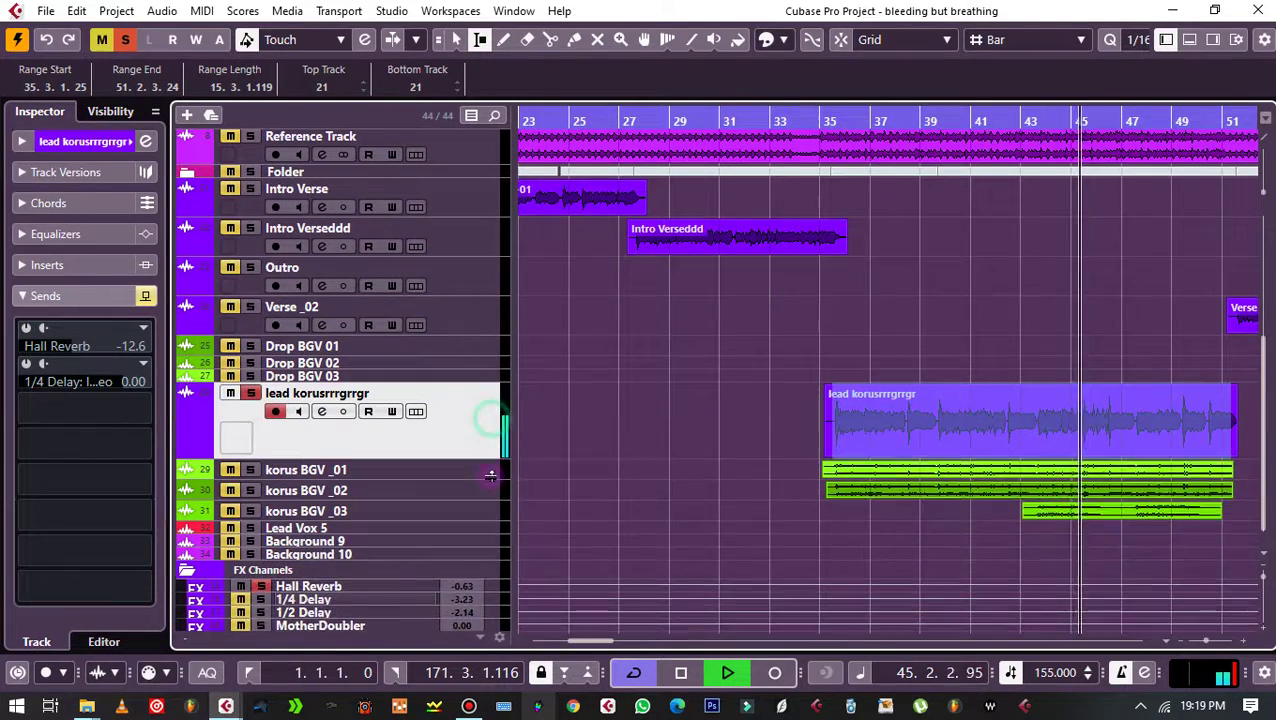
drag(491, 477, 491, 478)
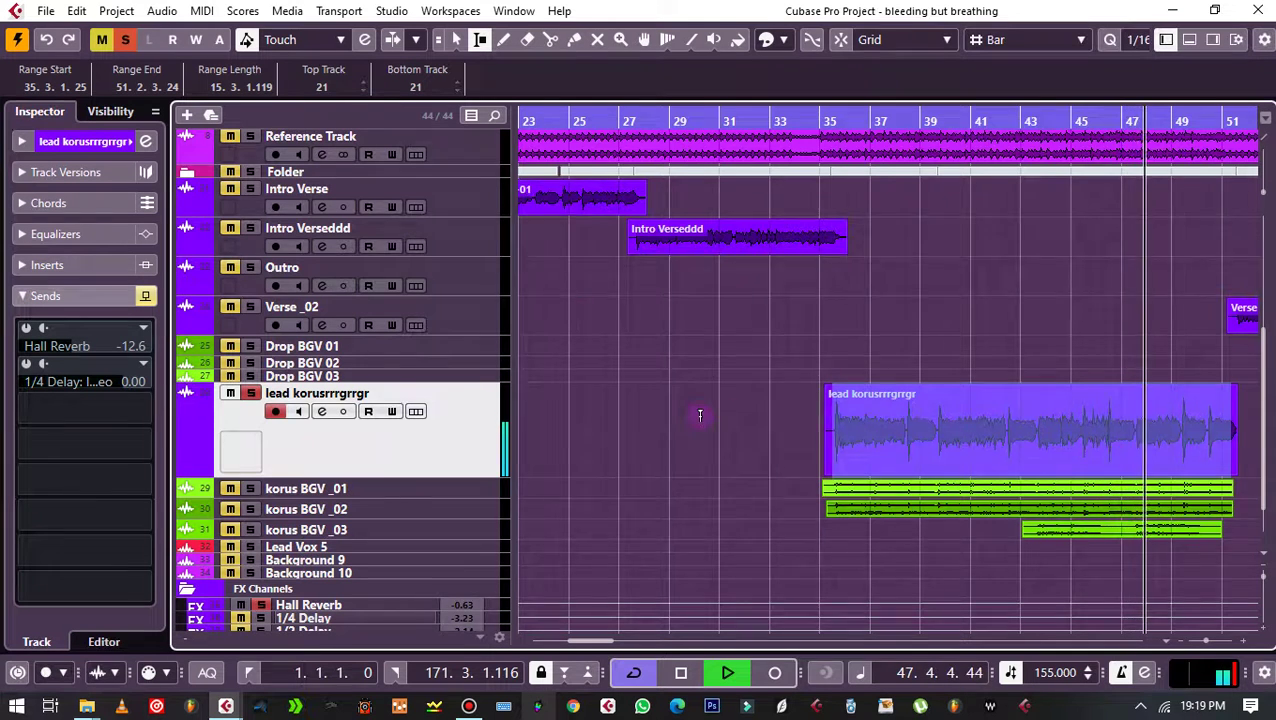
scroll(700, 415, up, 6)
scroll(844, 529, down, 8)
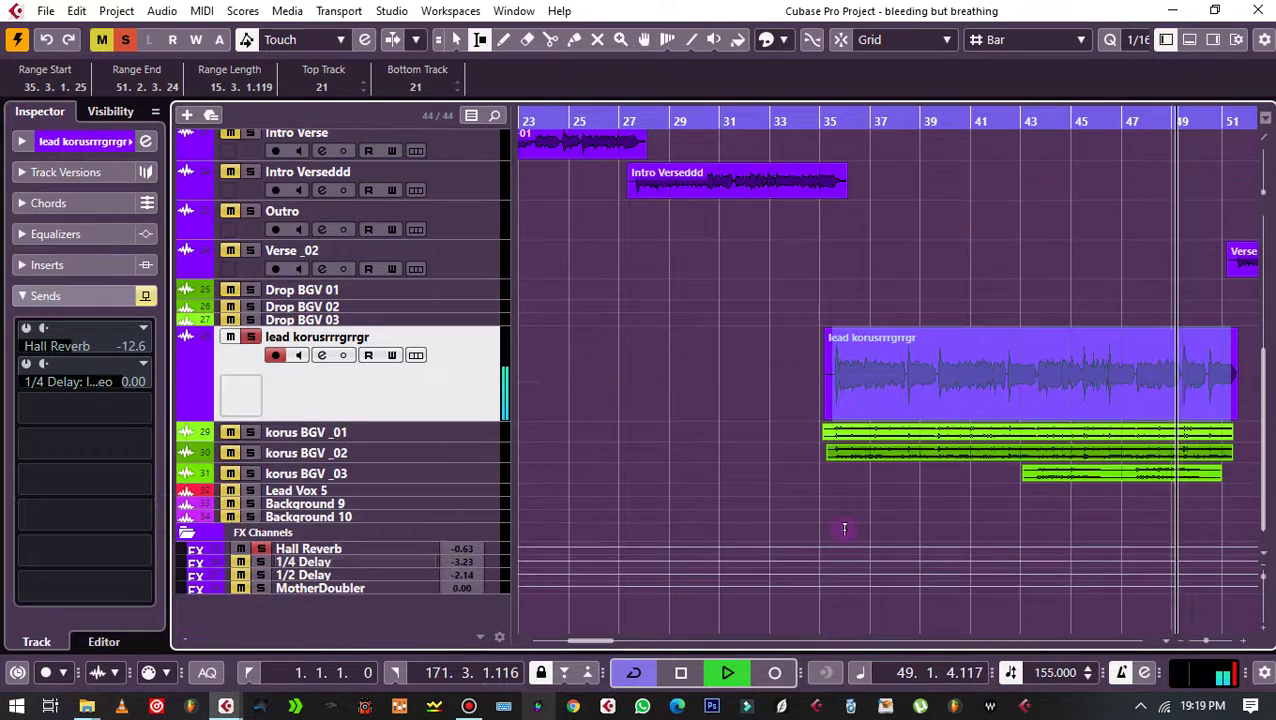
key(shift+g)
scroll(416, 294, up, 3)
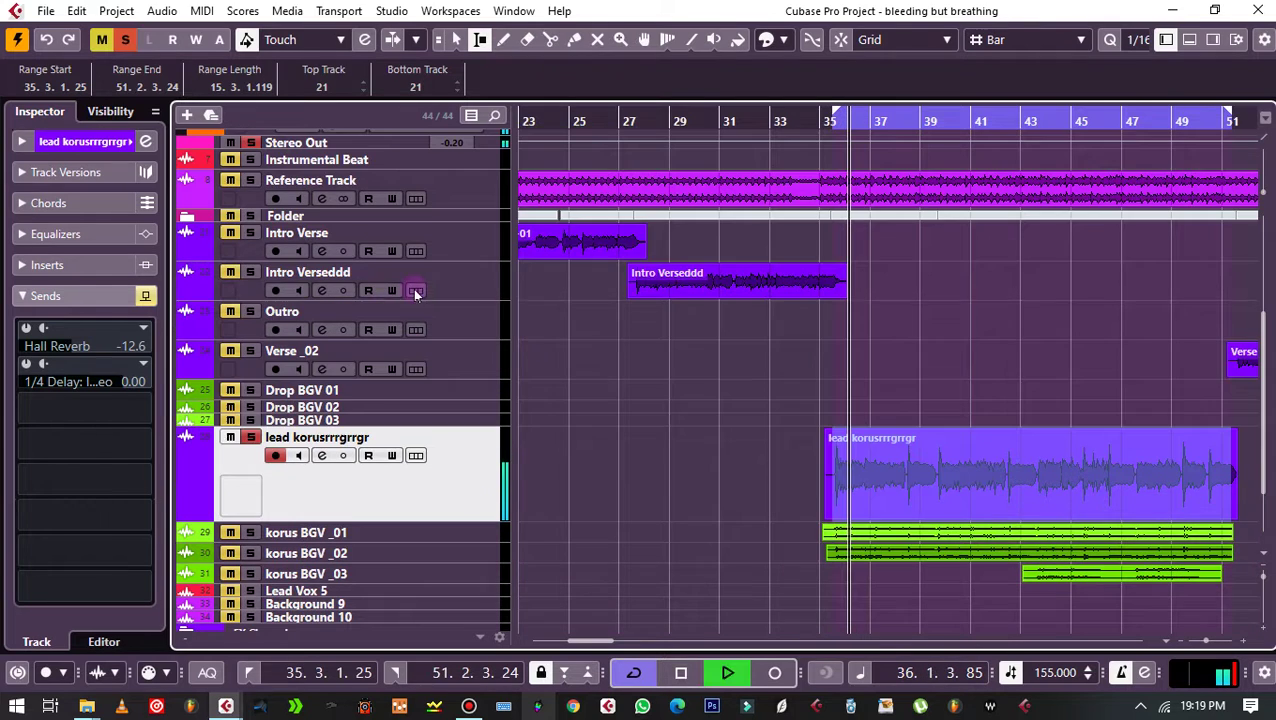
scroll(379, 304, up, 8)
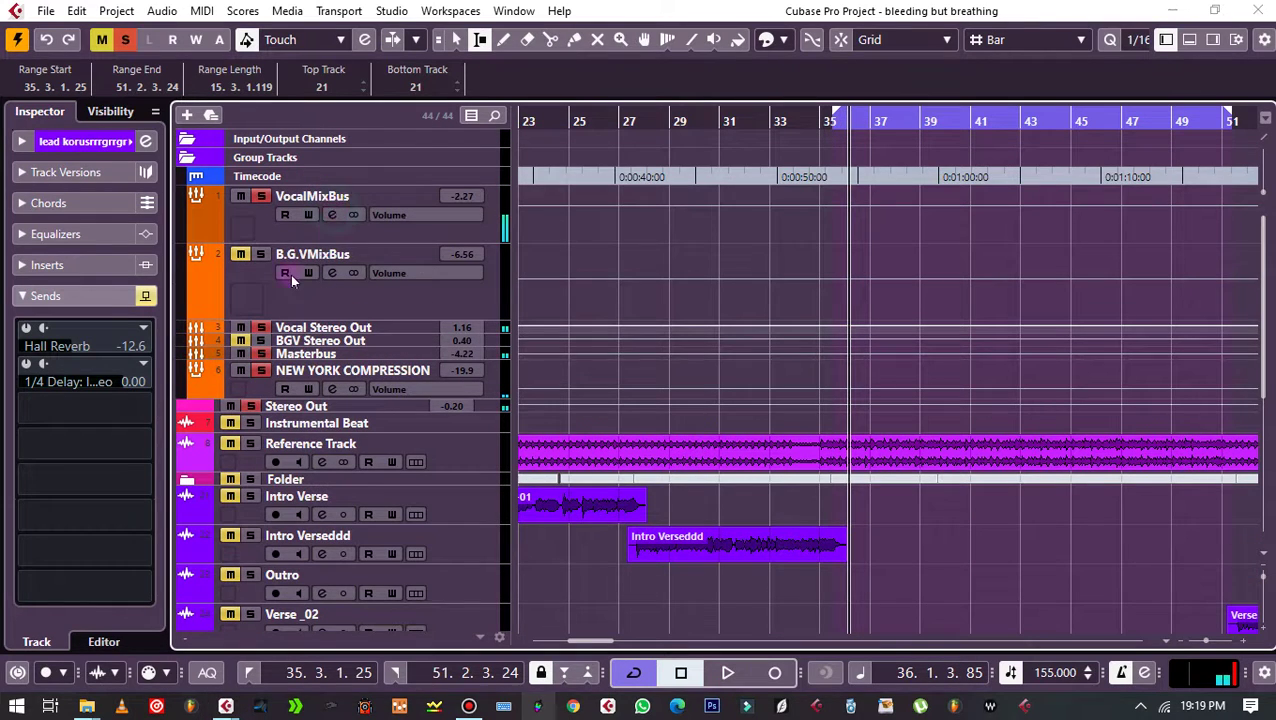
click(331, 215)
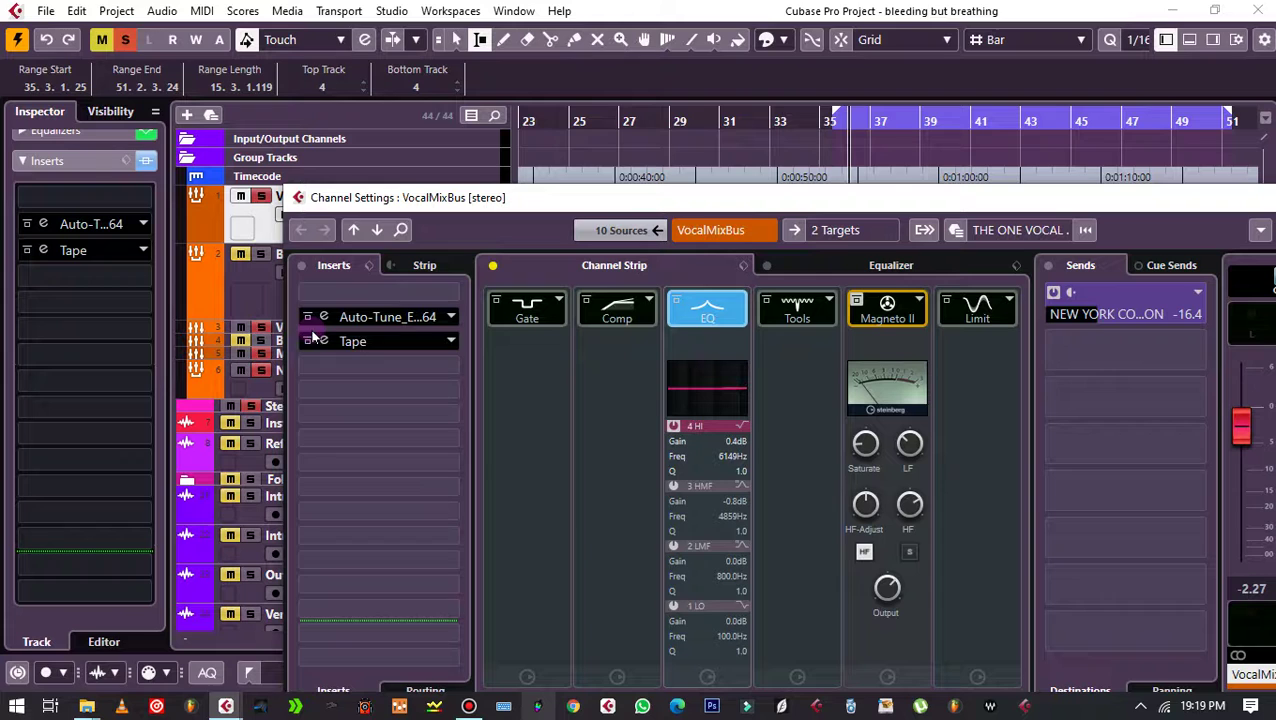
click(310, 340)
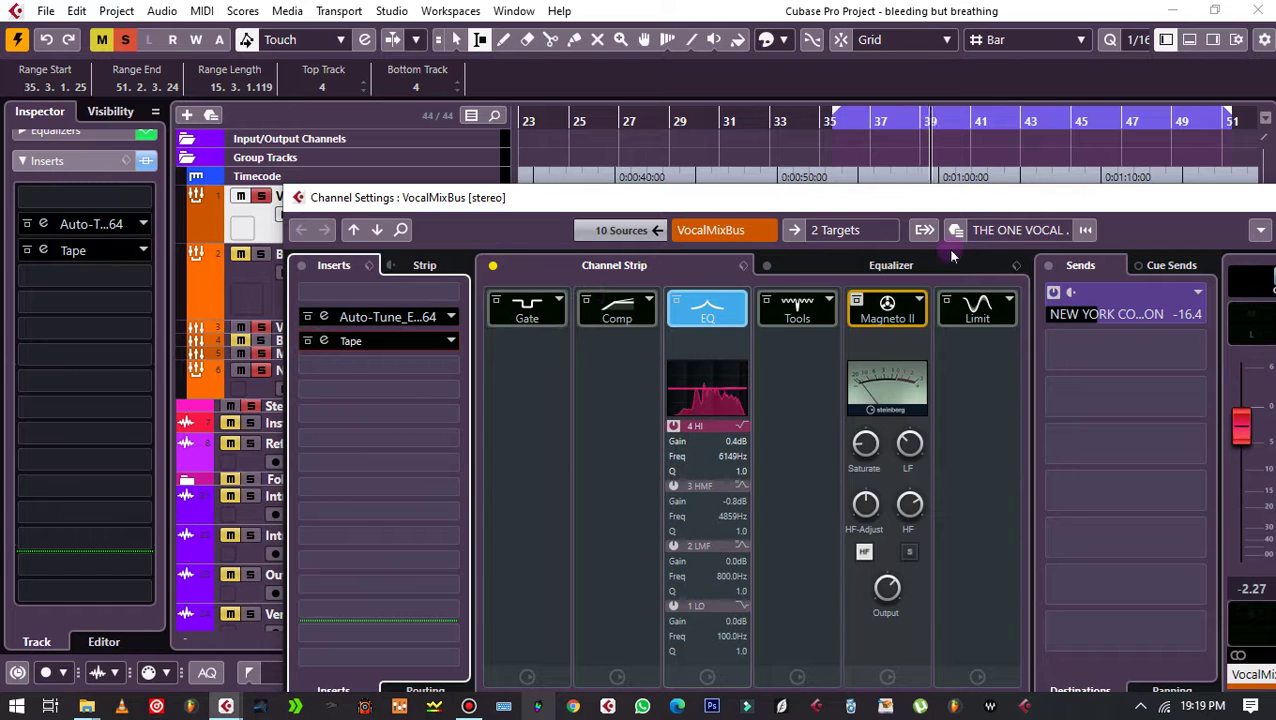
drag(1024, 200, 828, 204)
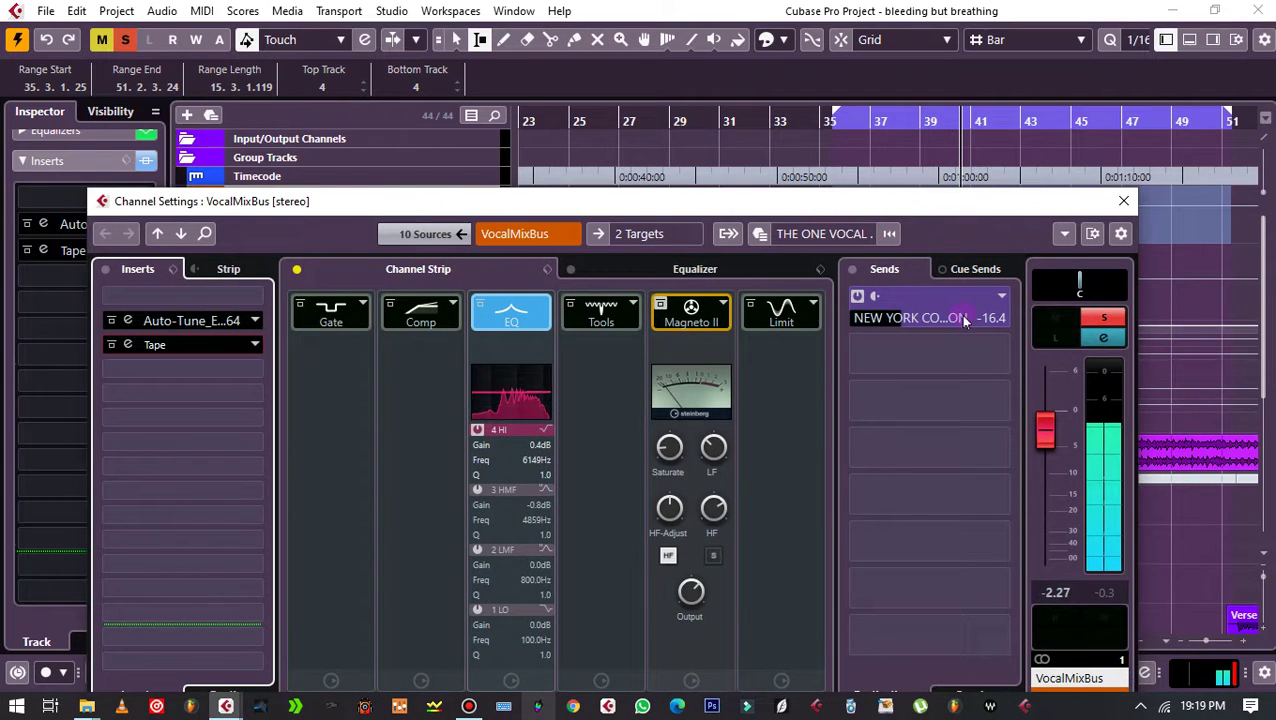
click(155, 345)
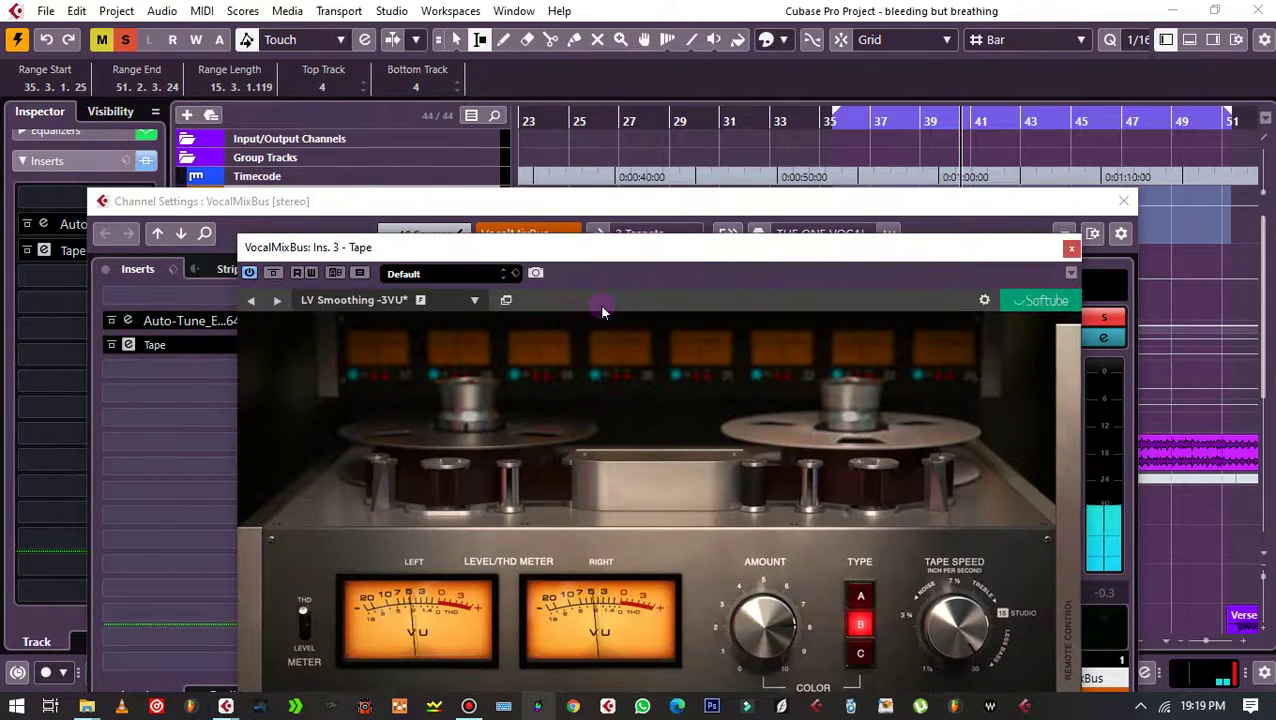
drag(628, 249, 656, 178)
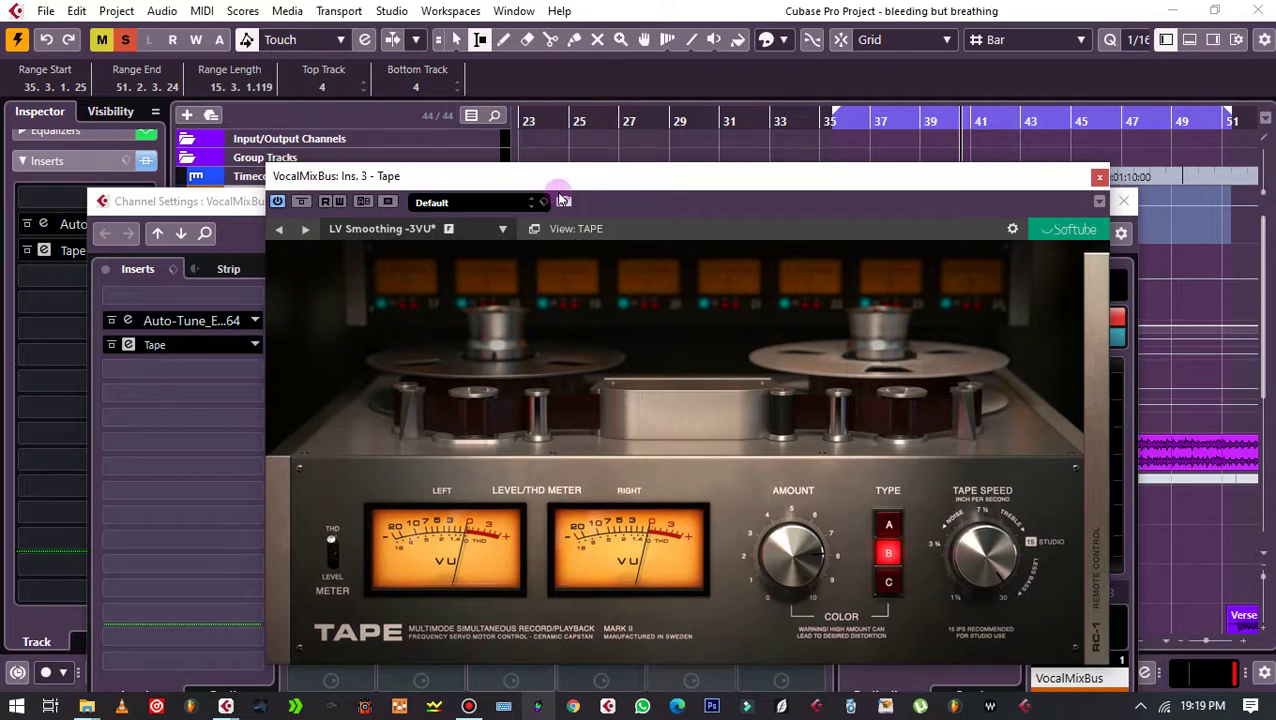
drag(555, 177, 631, 182)
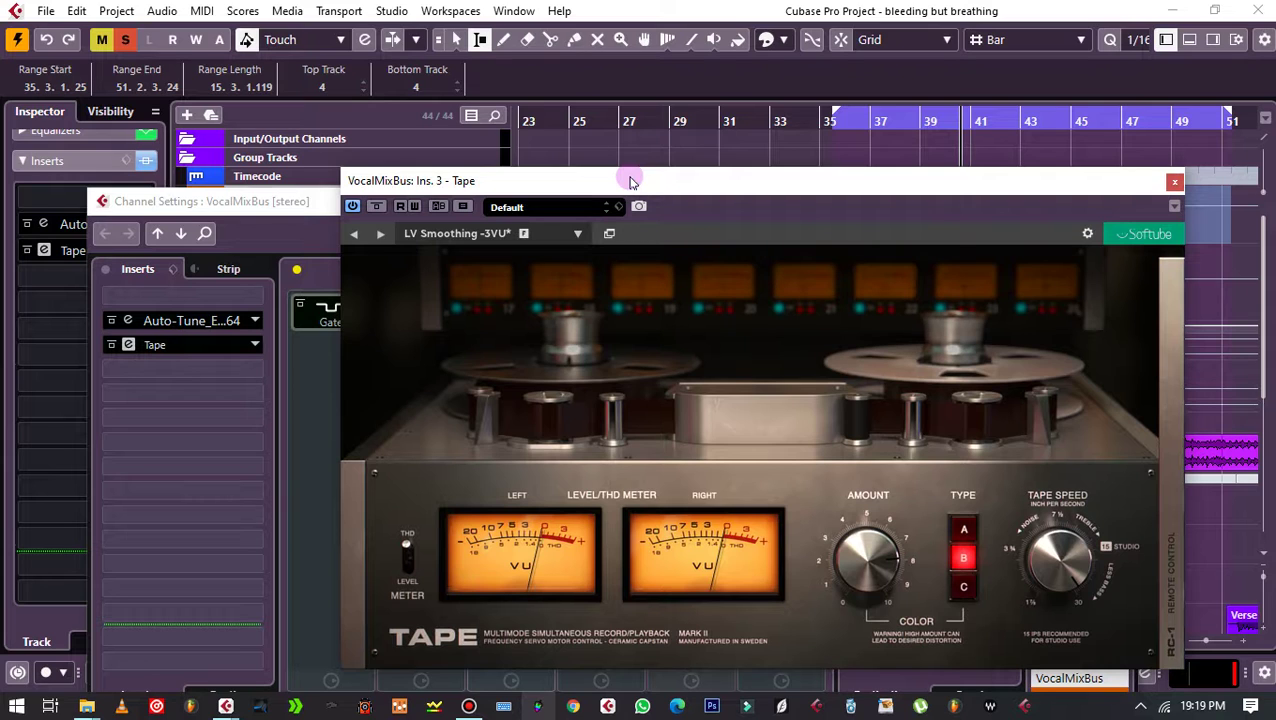
drag(631, 181, 576, 185)
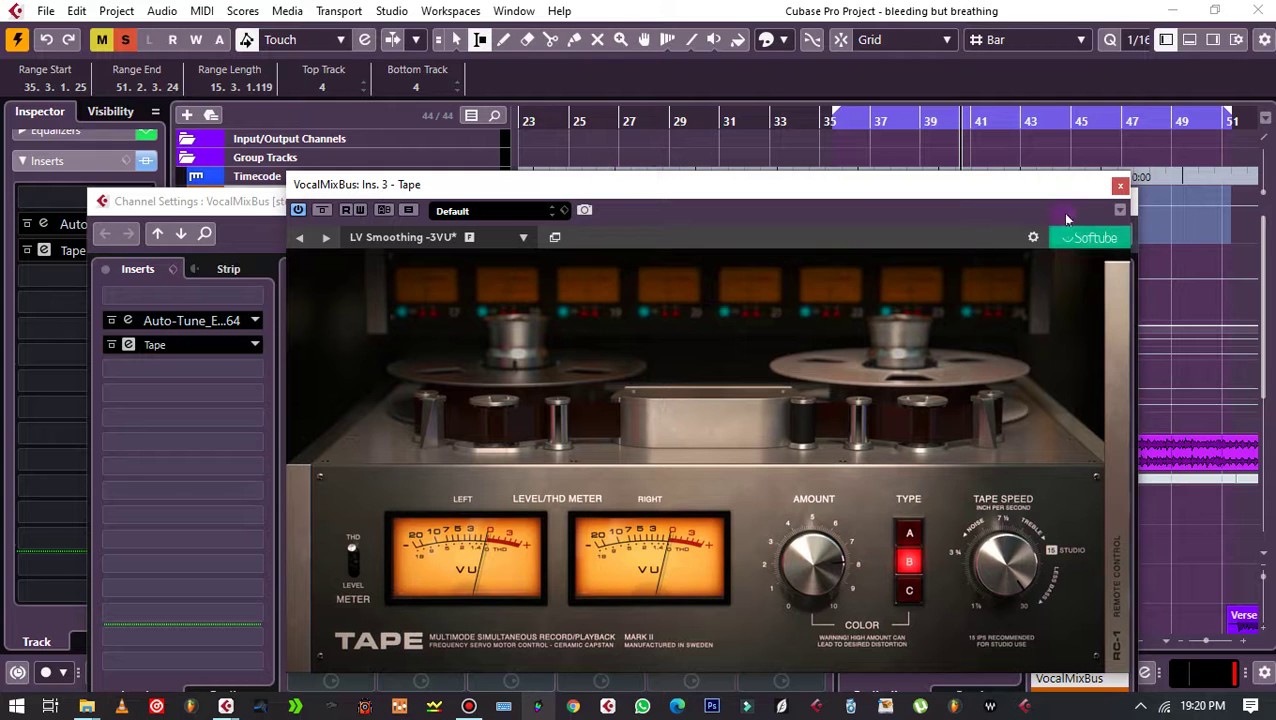
click(1120, 188)
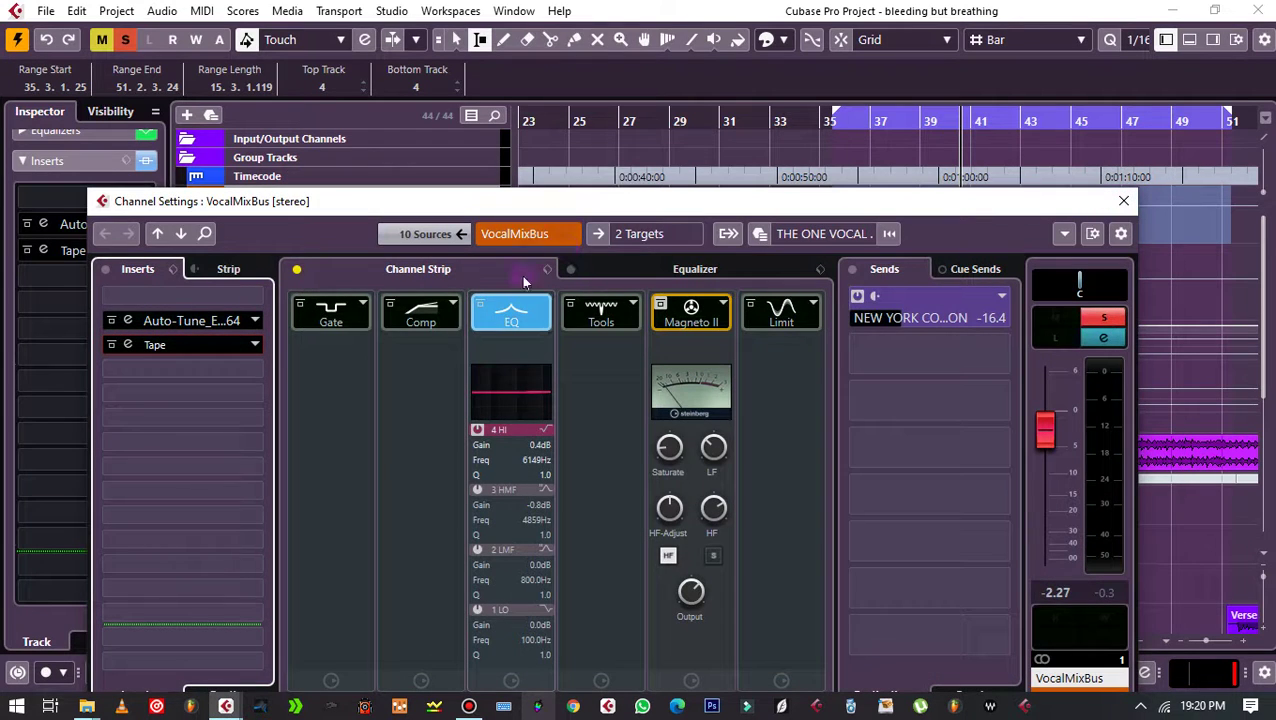
click(490, 317)
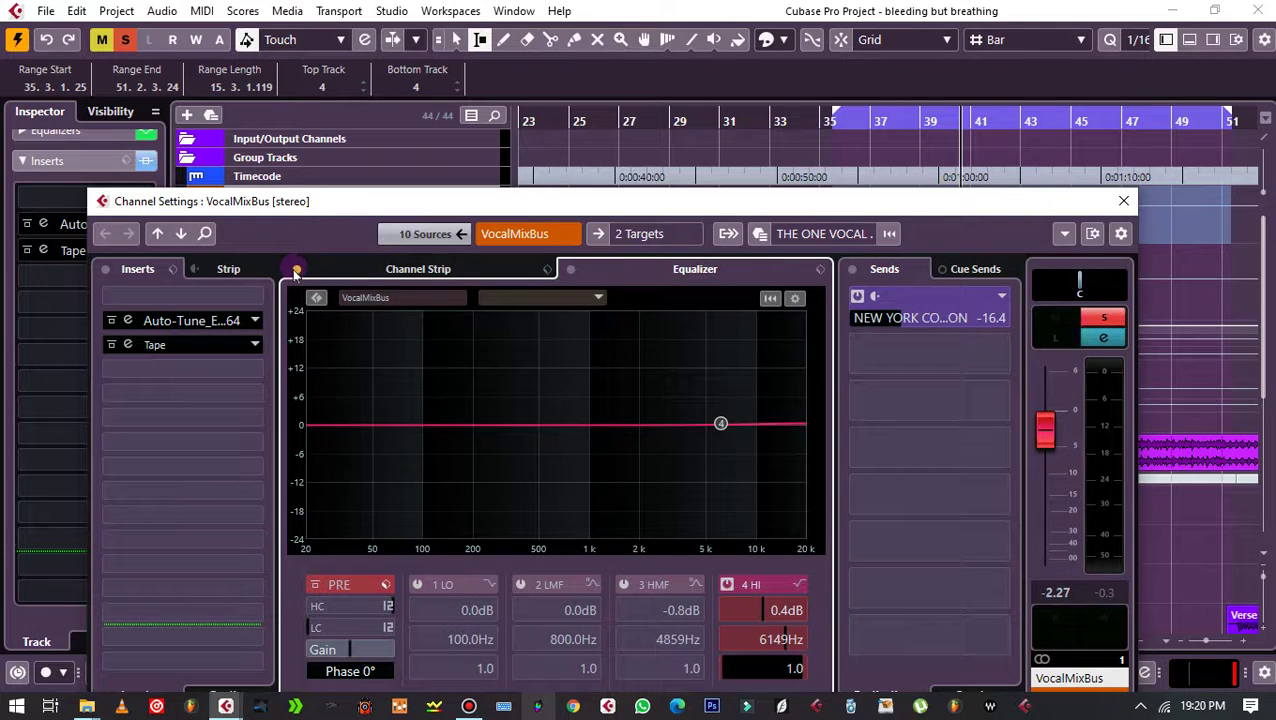
click(461, 267)
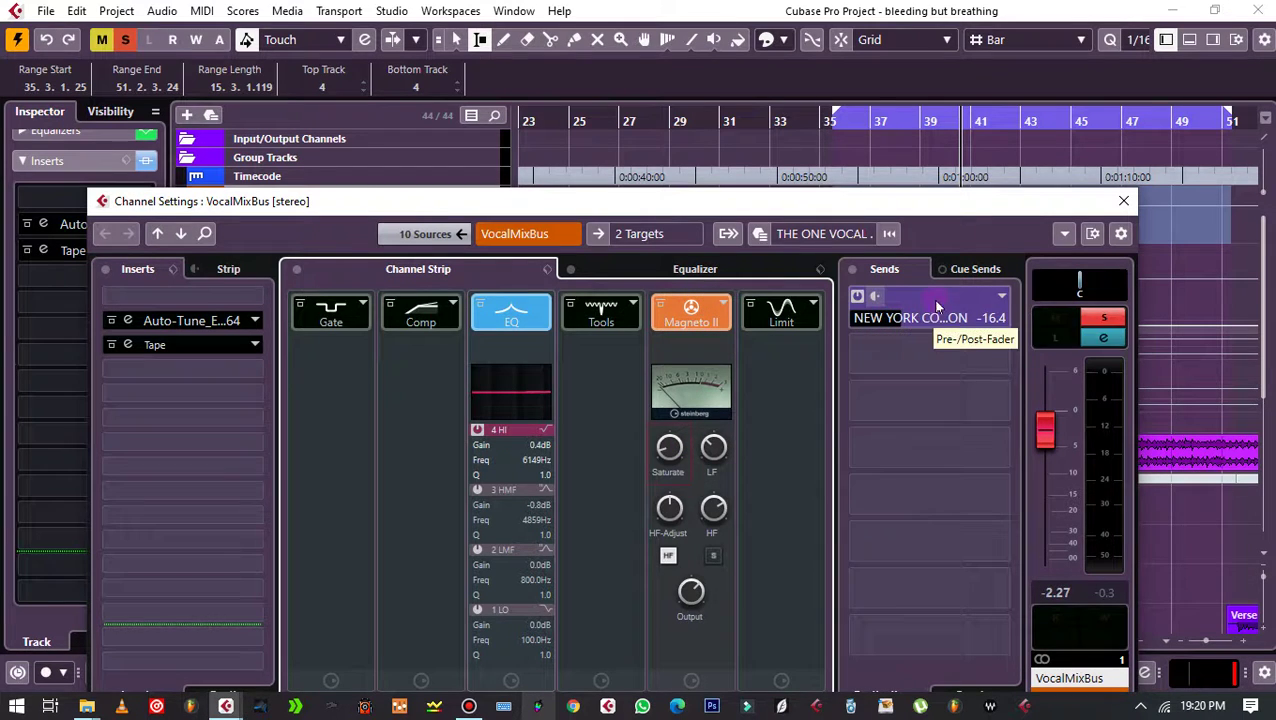
Step: Close the VocalMixBus channel settings and reselect the VocalMixBus track
click(1127, 203)
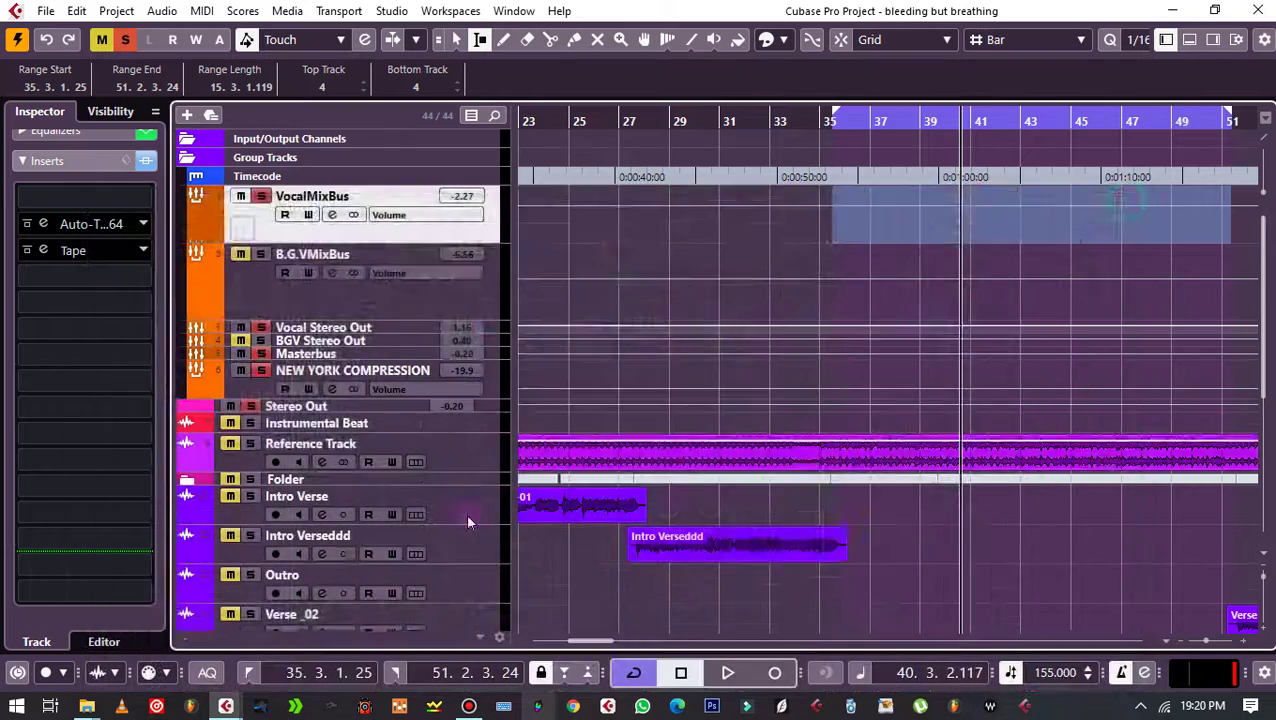
scroll(363, 542, down, 6)
scroll(426, 555, up, 10)
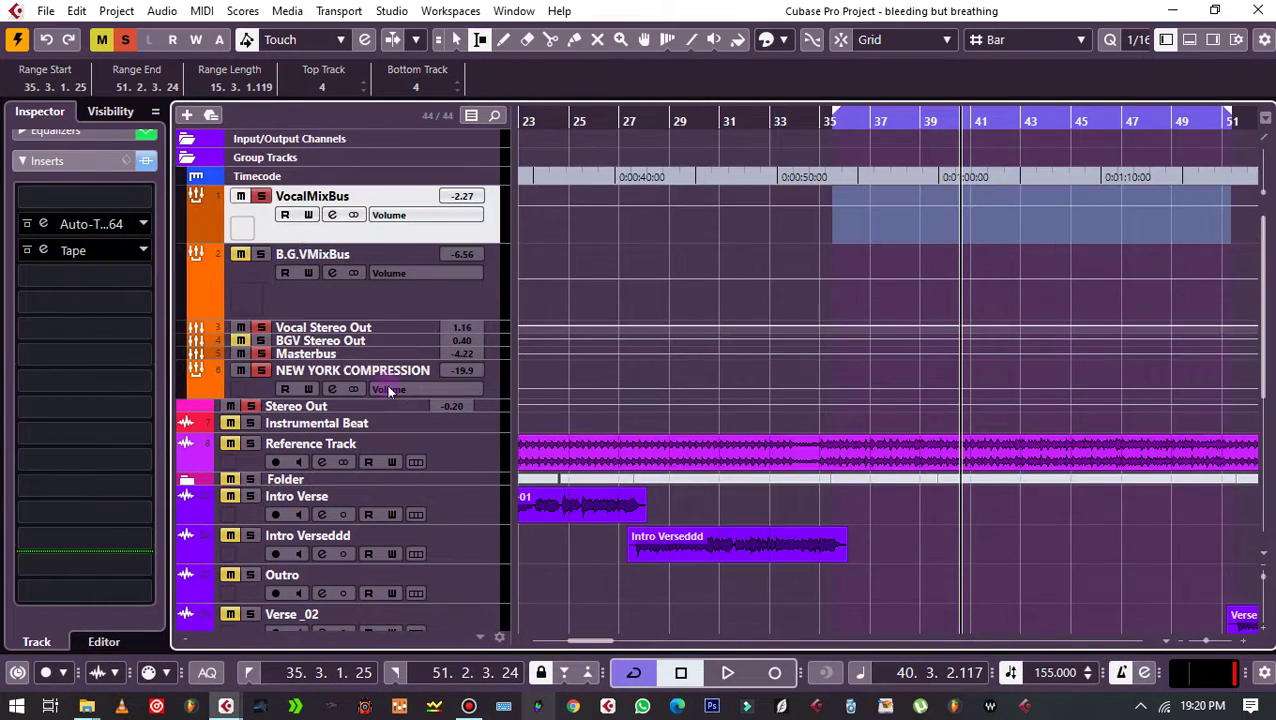
click(391, 374)
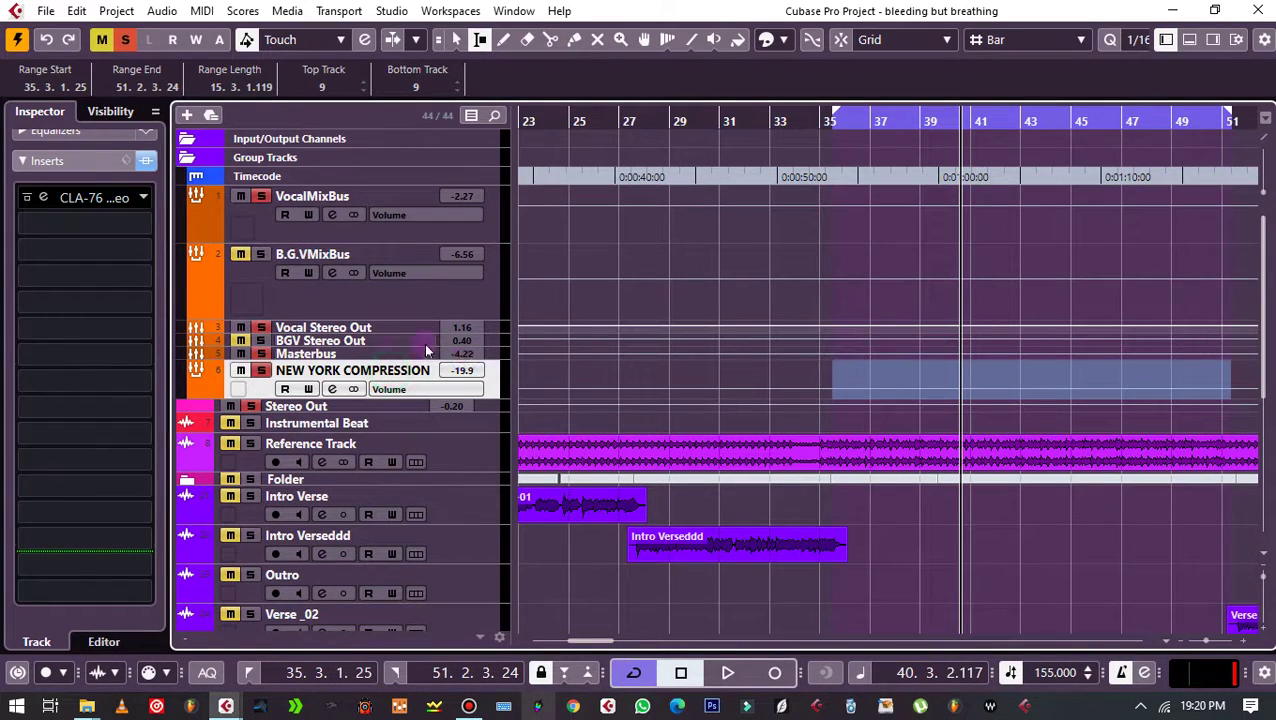
click(397, 231)
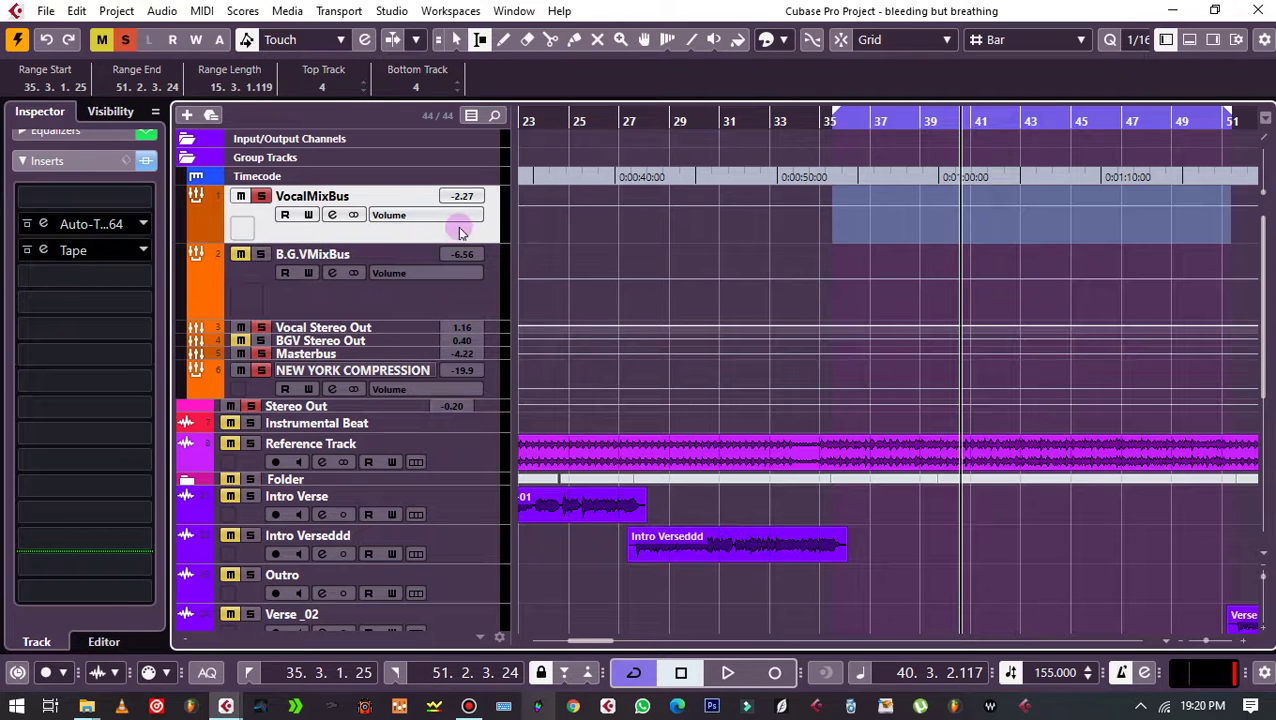
scroll(415, 290, down, 4)
scroll(430, 328, up, 4)
Step: Show VocalMixBus's sends and, during playback, set the NEW YORK COMPRESSION send to -15.7
click(46, 161)
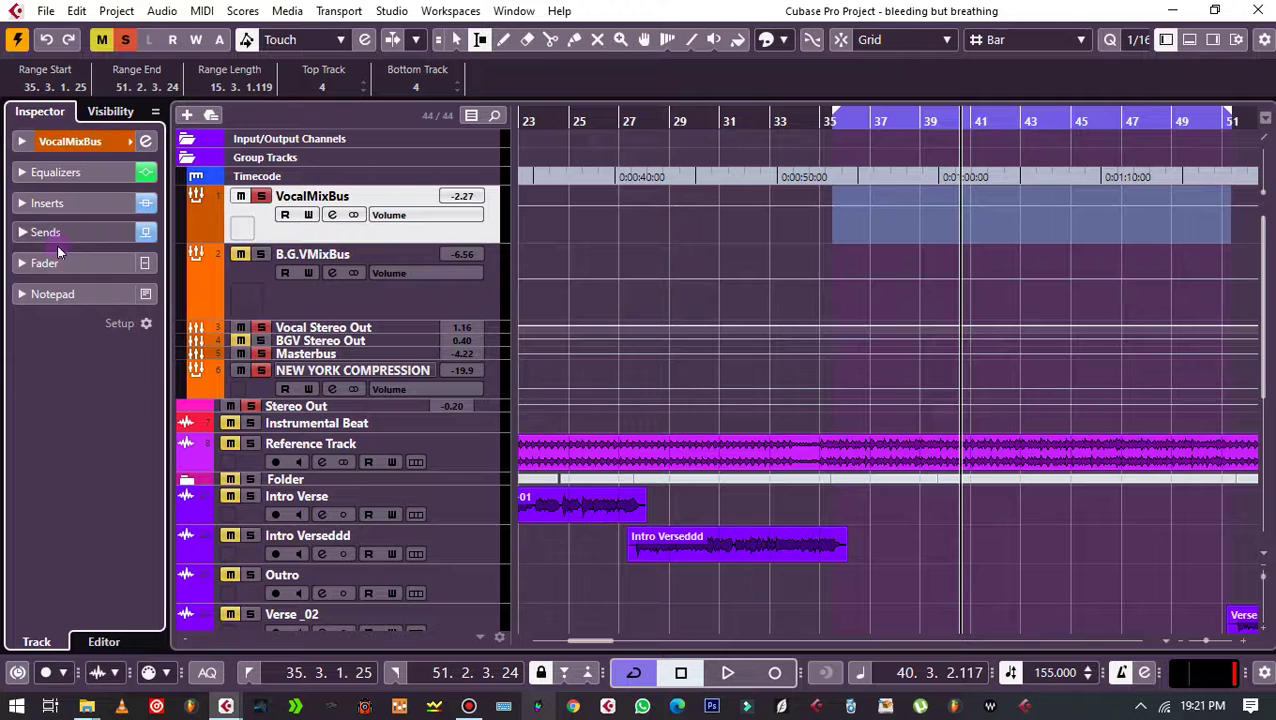
click(50, 232)
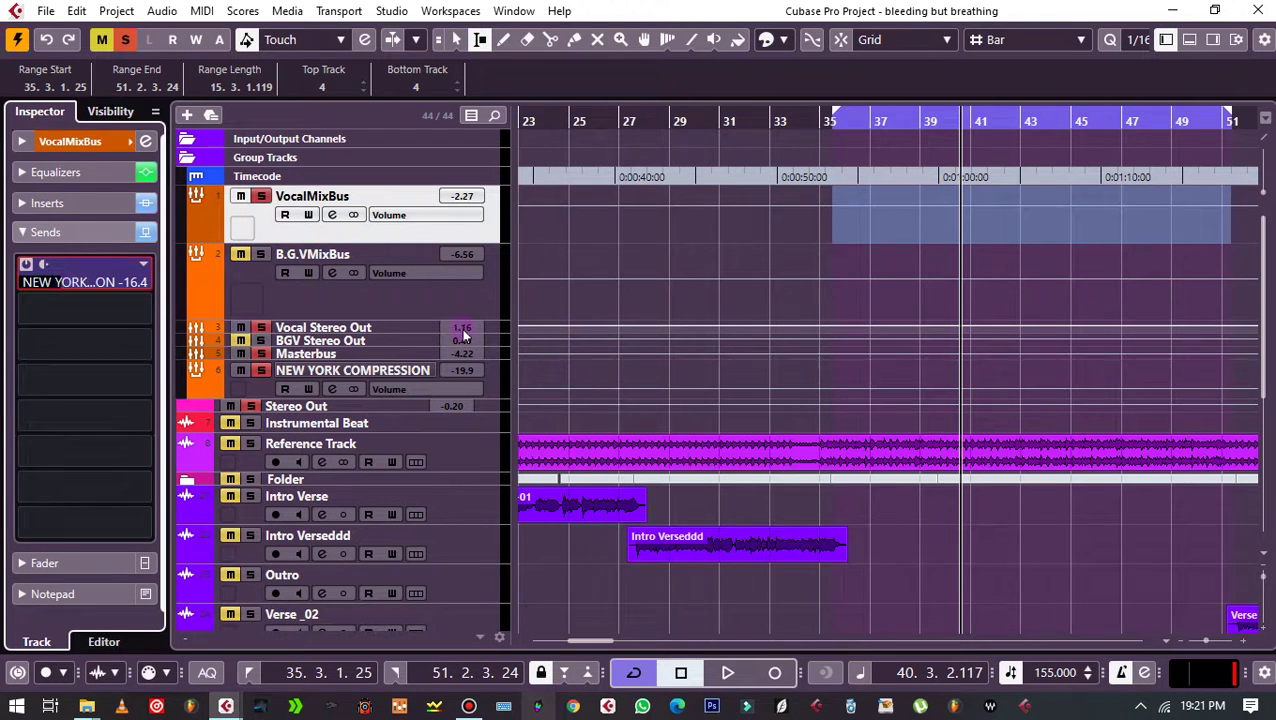
scroll(607, 397, down, 5)
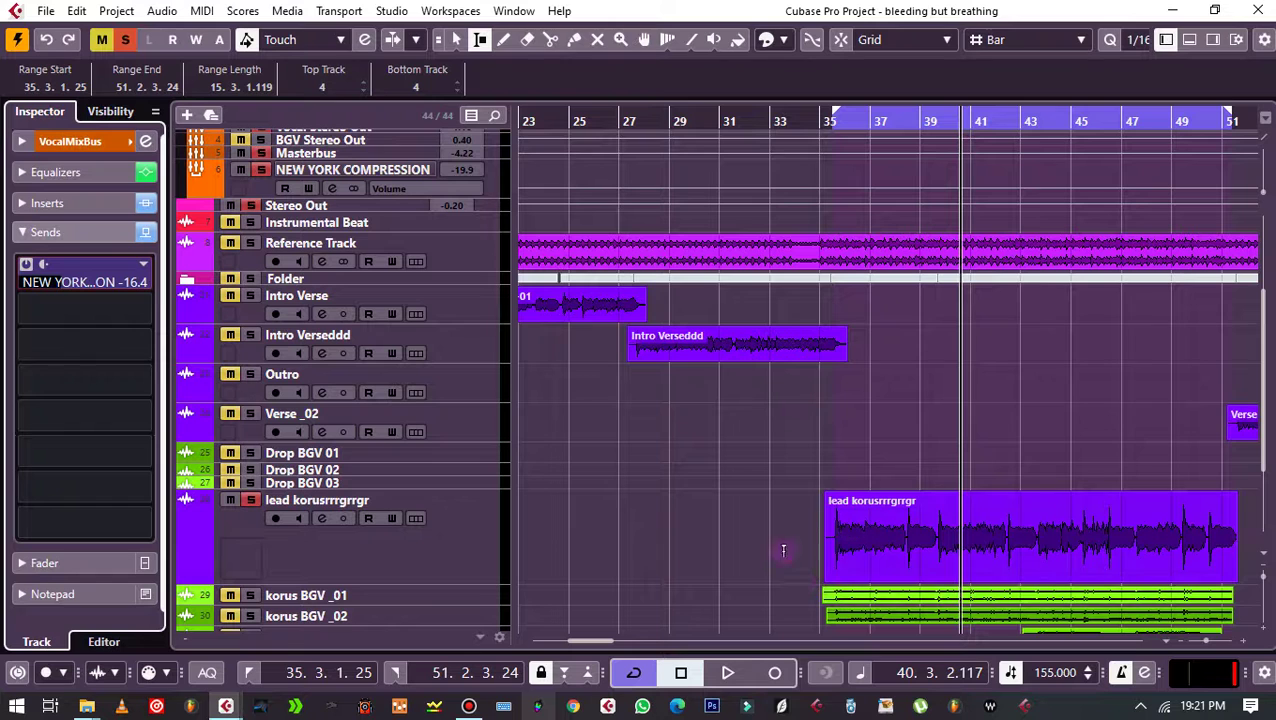
key(space)
mouse_move(85, 284)
mouse_down()
mouse_move(140, 285)
mouse_move(88, 285)
mouse_up()
scroll(420, 475, down, 4)
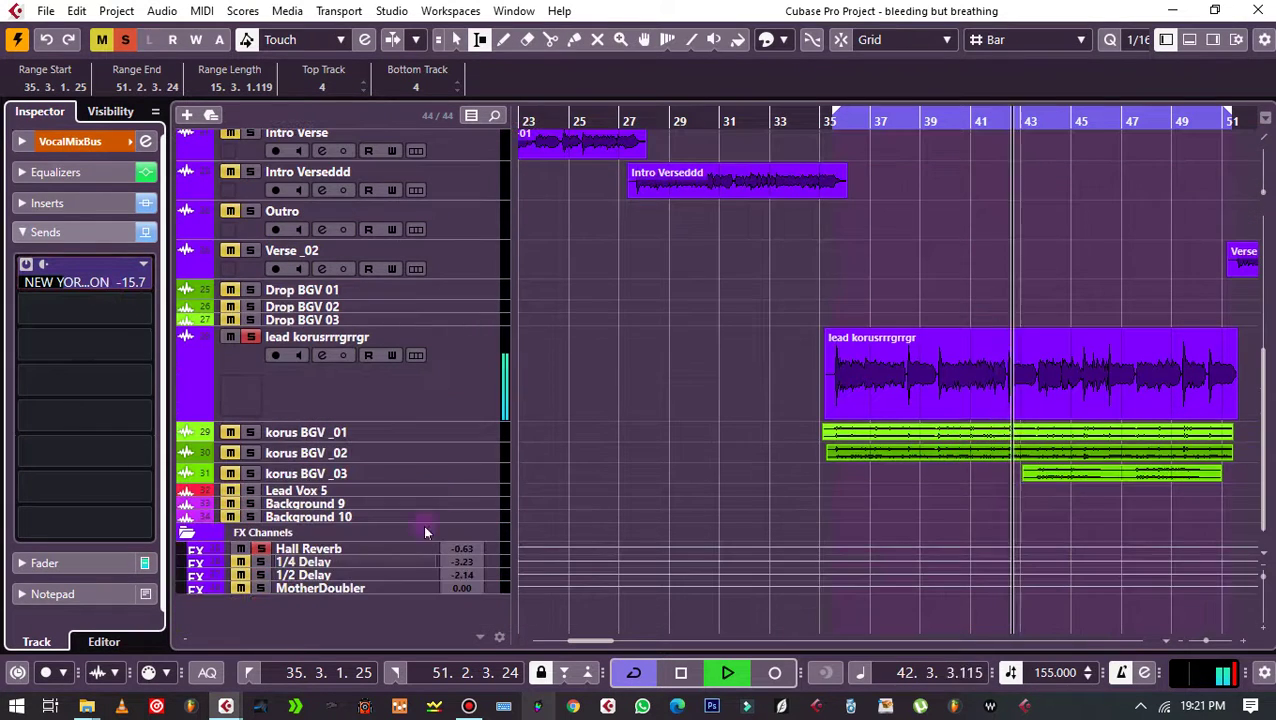
scroll(407, 529, up, 5)
scroll(435, 572, up, 4)
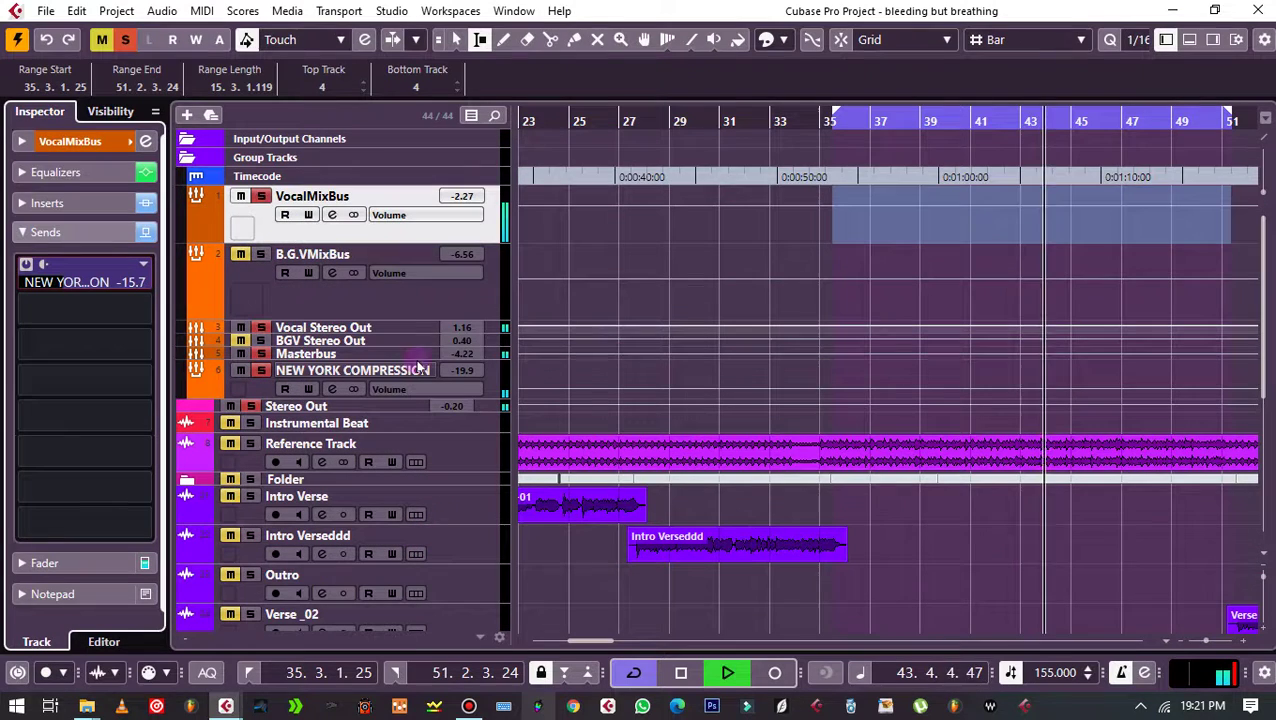
Step: Set the NEW YORK COMPRESSION channel fader to -18.6 dB
click(332, 388)
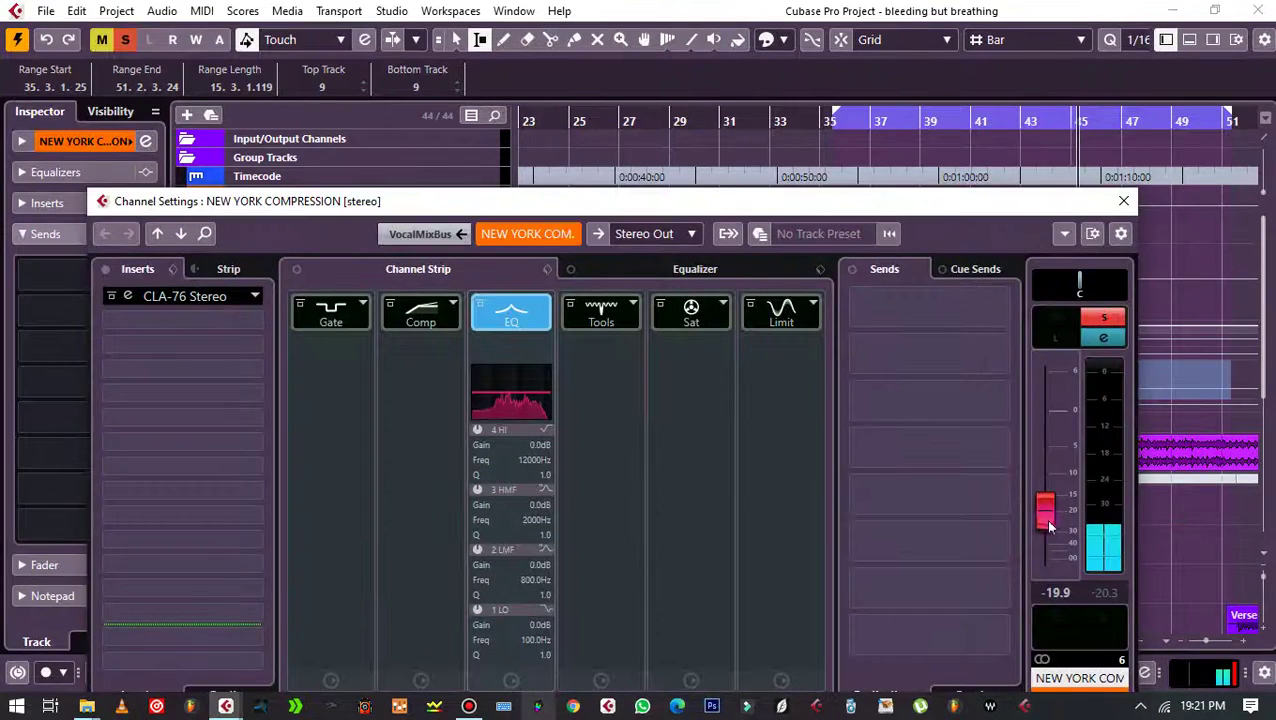
drag(1048, 527, 1045, 460)
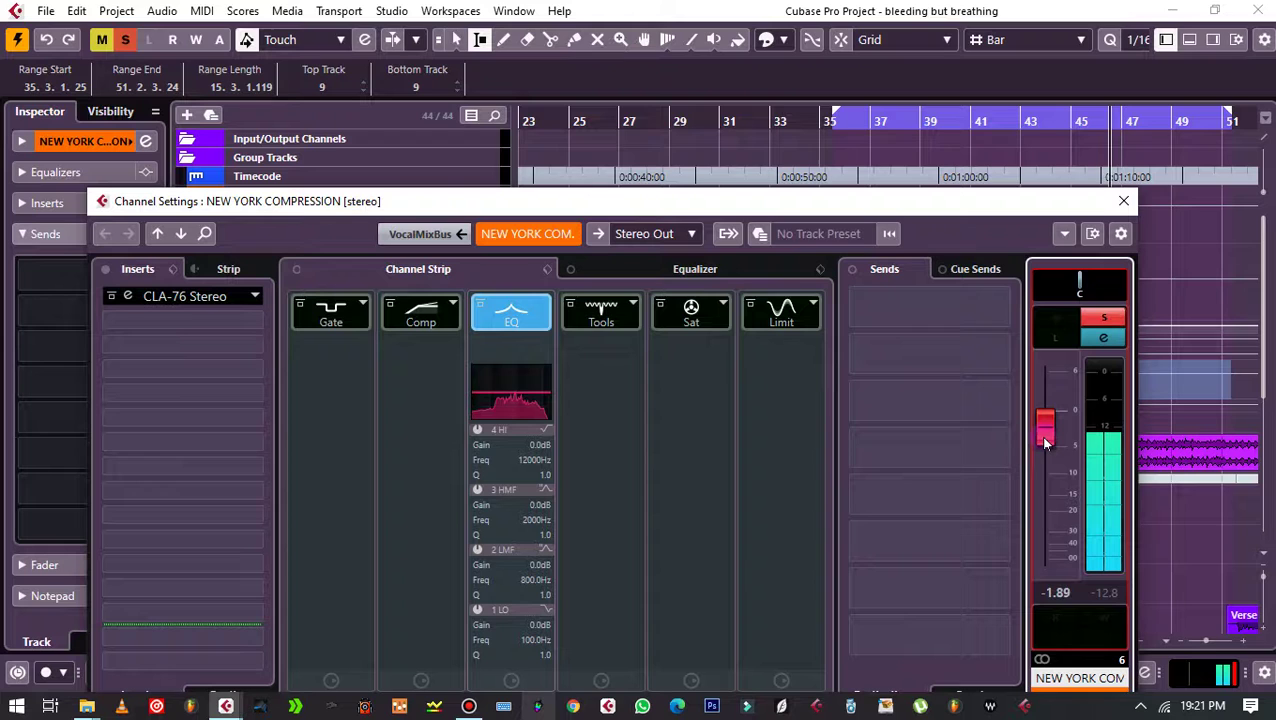
drag(1044, 440, 1041, 507)
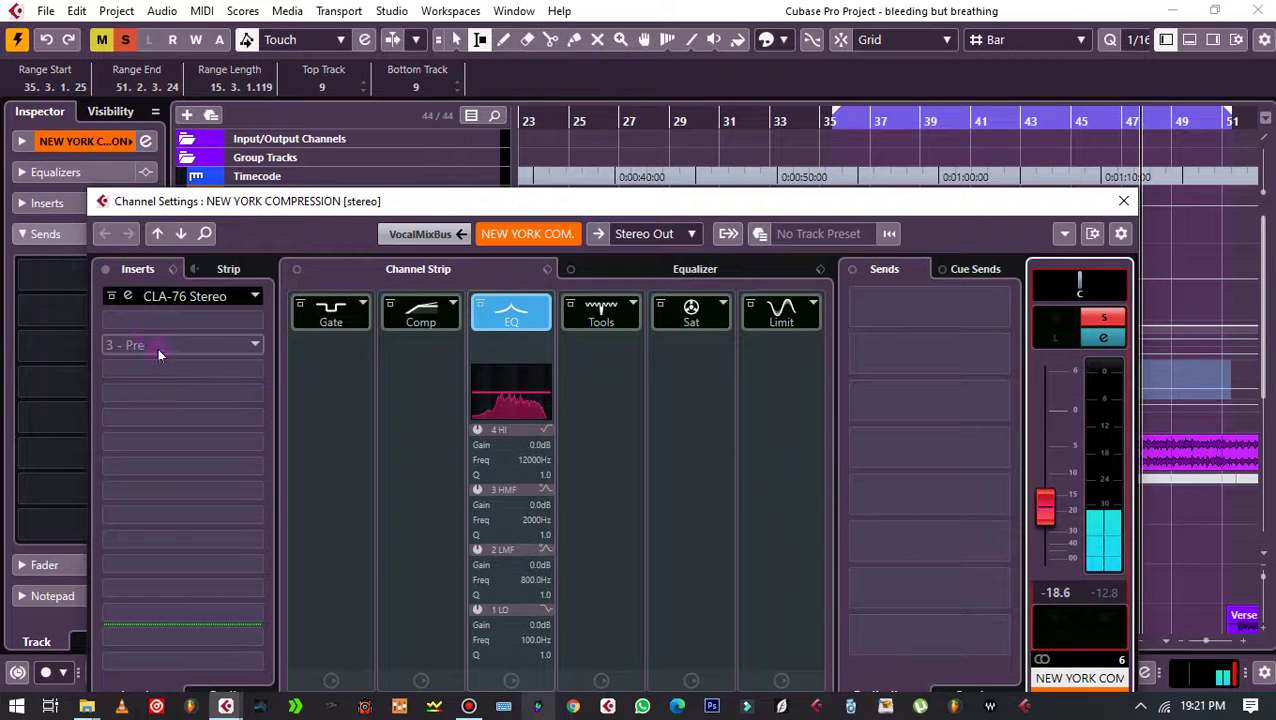
Step: Check the CLA-76 compressor (attack 4.71, release 7.00), then close it and the channel settings
click(171, 296)
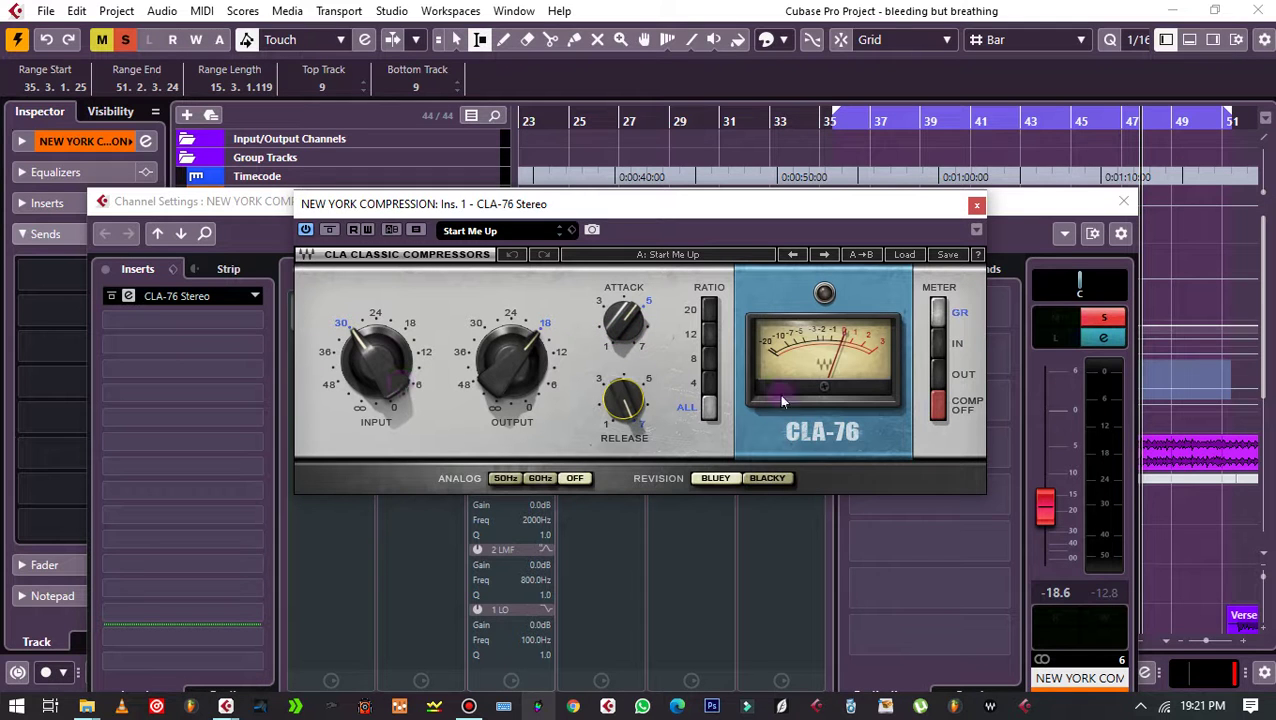
click(976, 205)
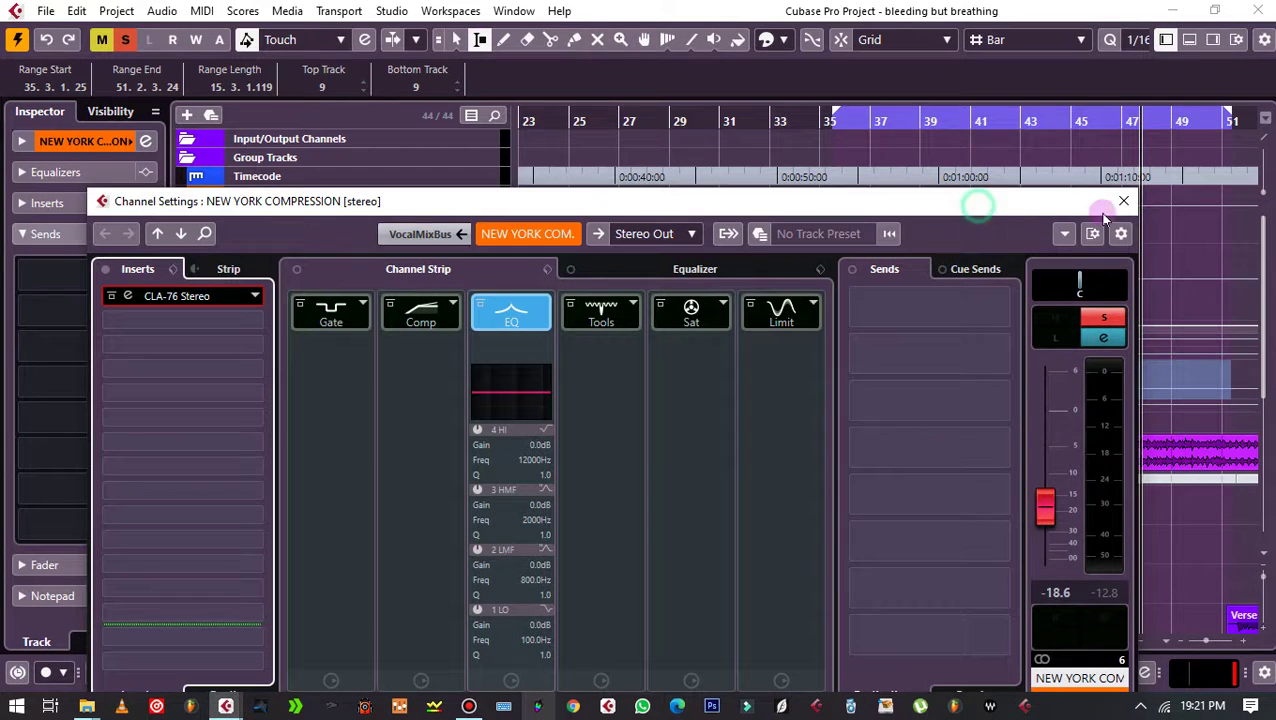
click(1123, 203)
scroll(644, 480, down, 6)
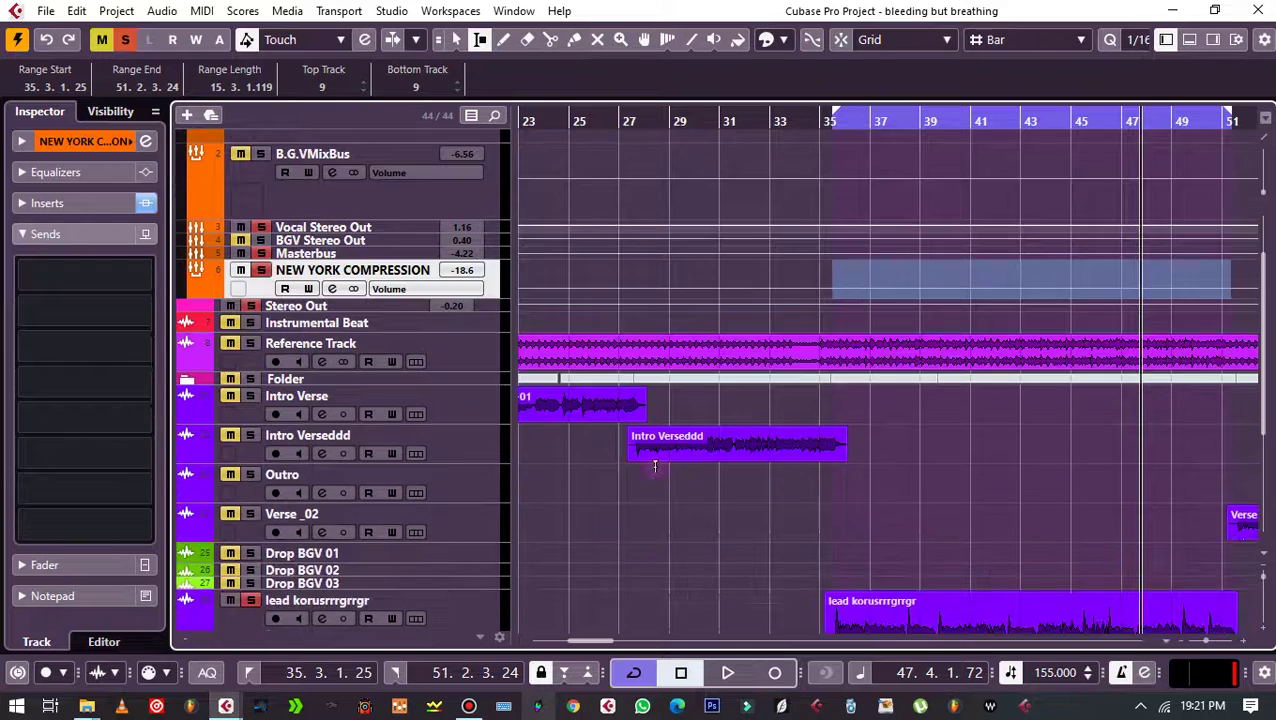
Step: Select the lead korusrrrgrgr track and start playback
scroll(595, 465, up, 6)
click(490, 395)
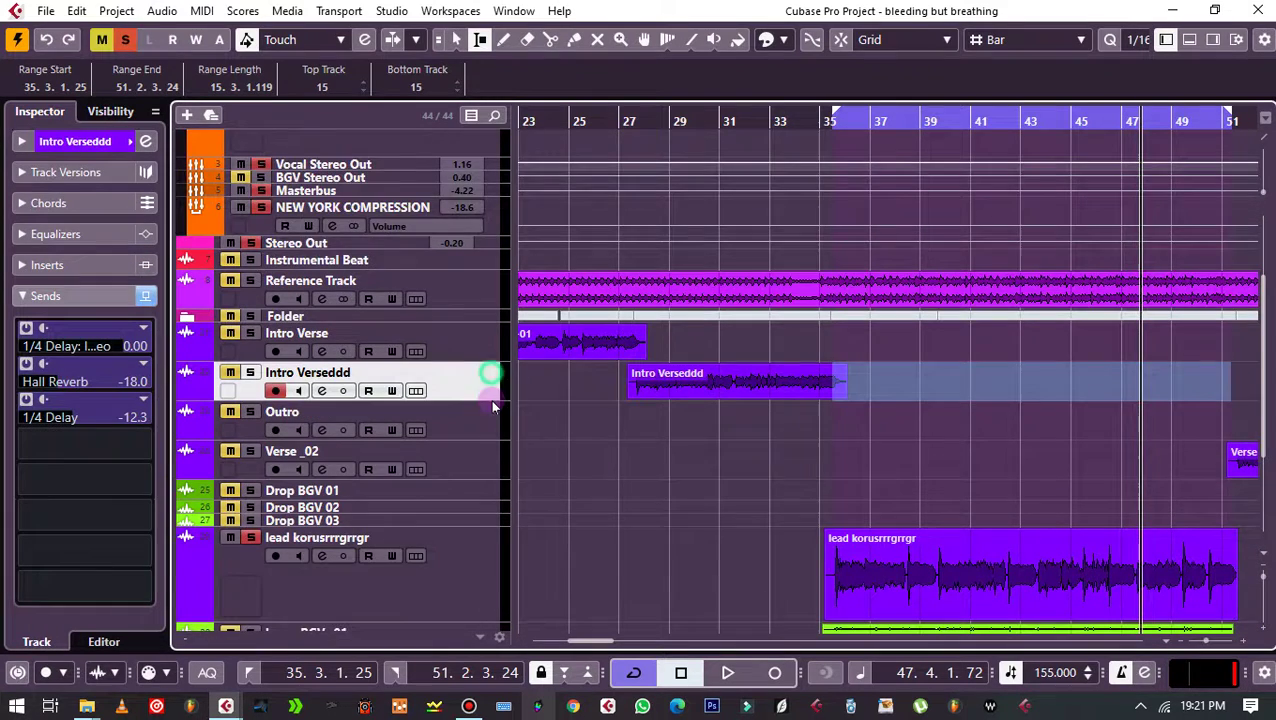
scroll(594, 474, down, 6)
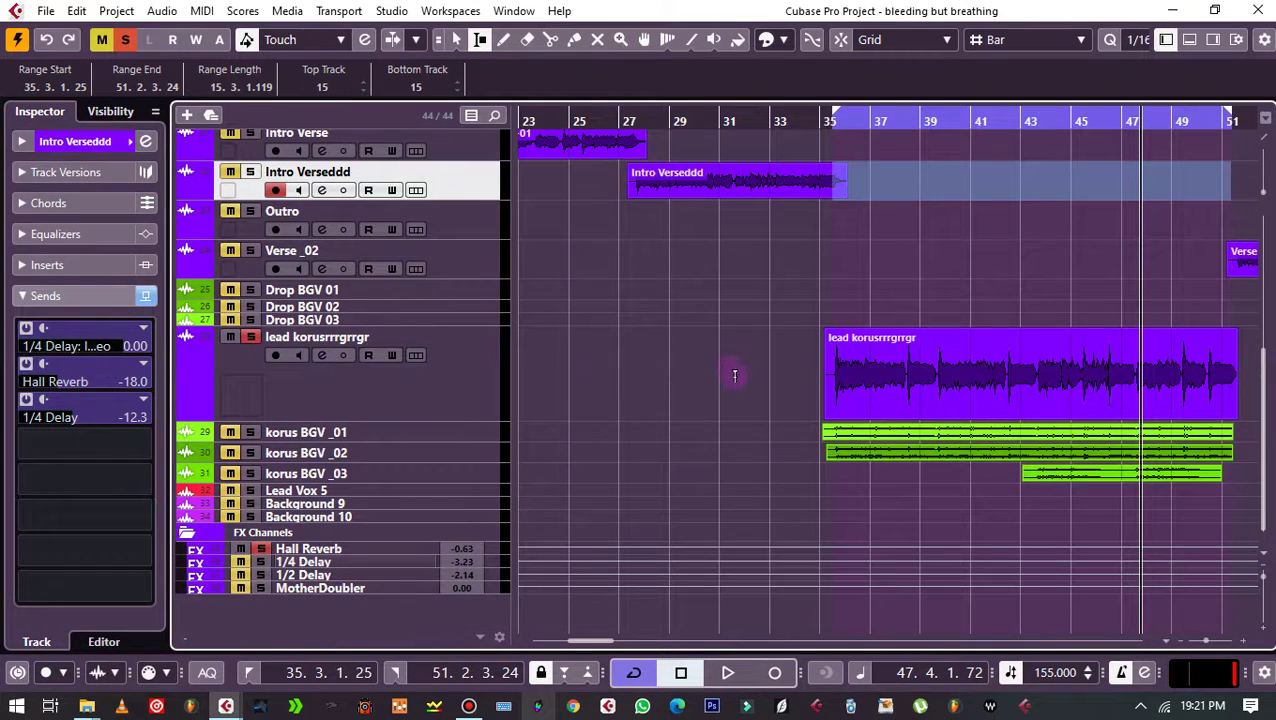
click(475, 414)
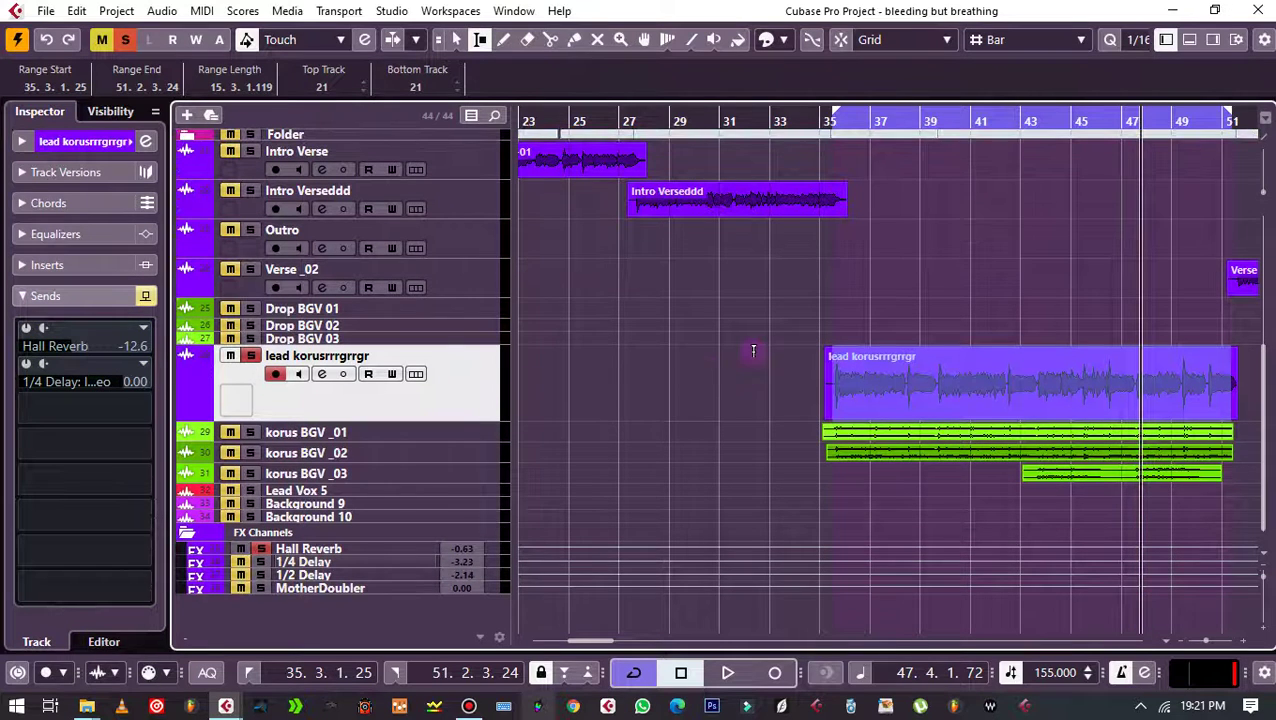
scroll(956, 424, up, 5)
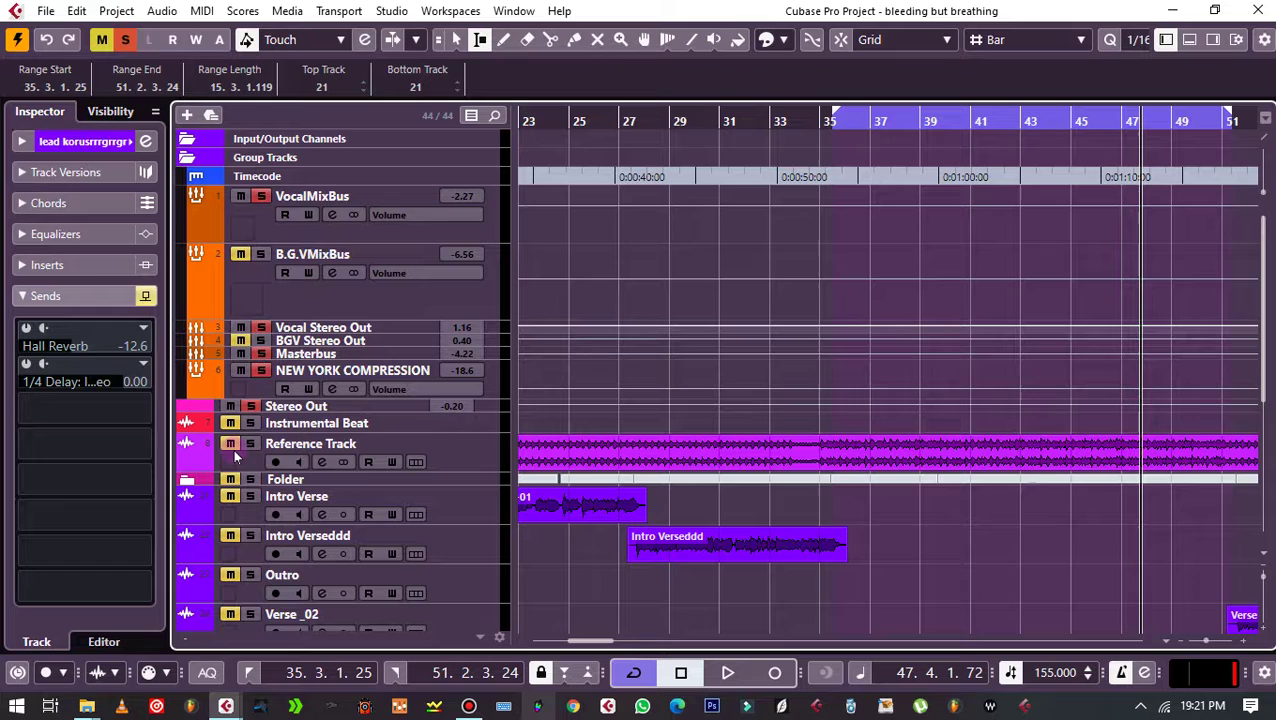
scroll(797, 542, down, 5)
key(space)
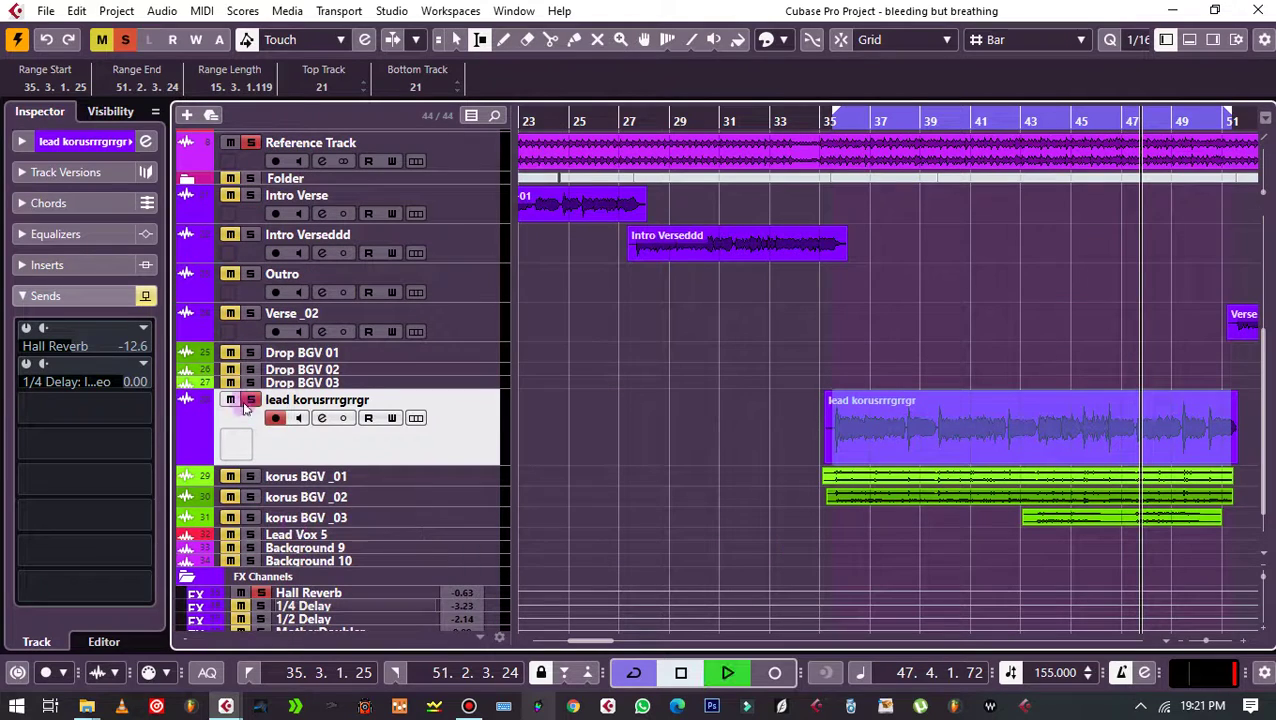
scroll(721, 428, up, 3)
scroll(721, 428, down, 2)
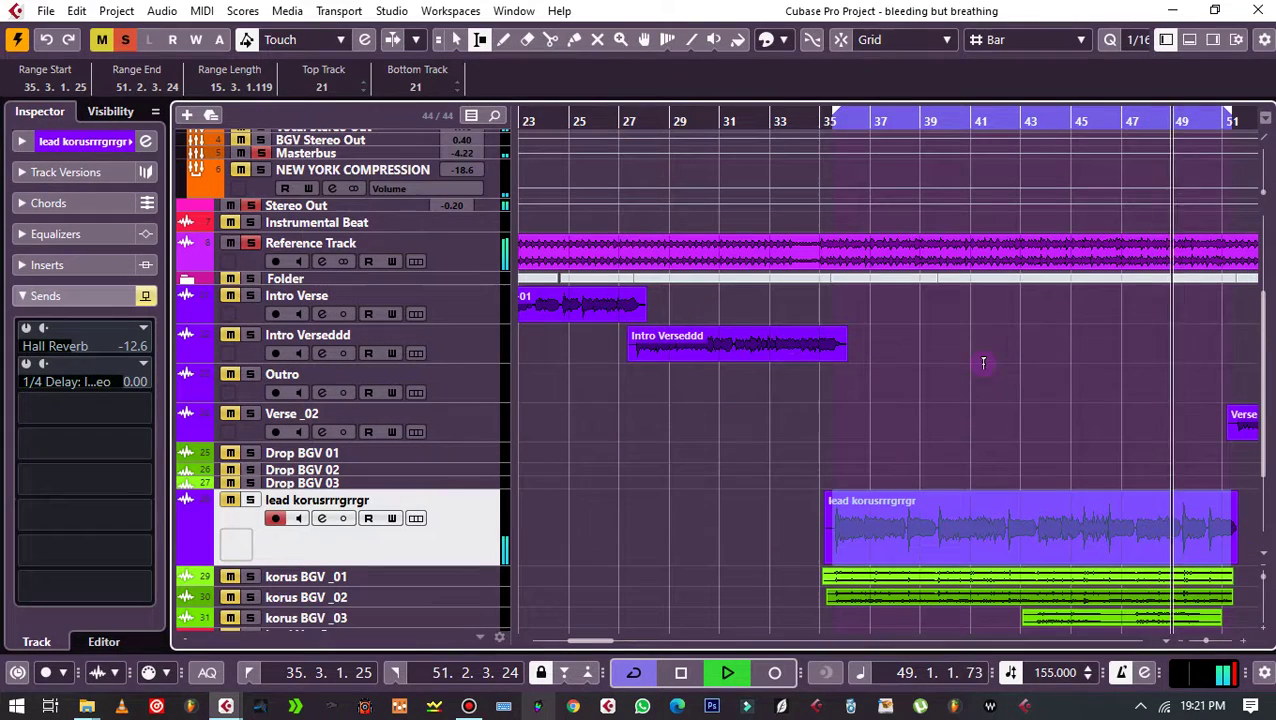
Step: Return the song position to bar 35 and stop playback
click(487, 268)
click(839, 133)
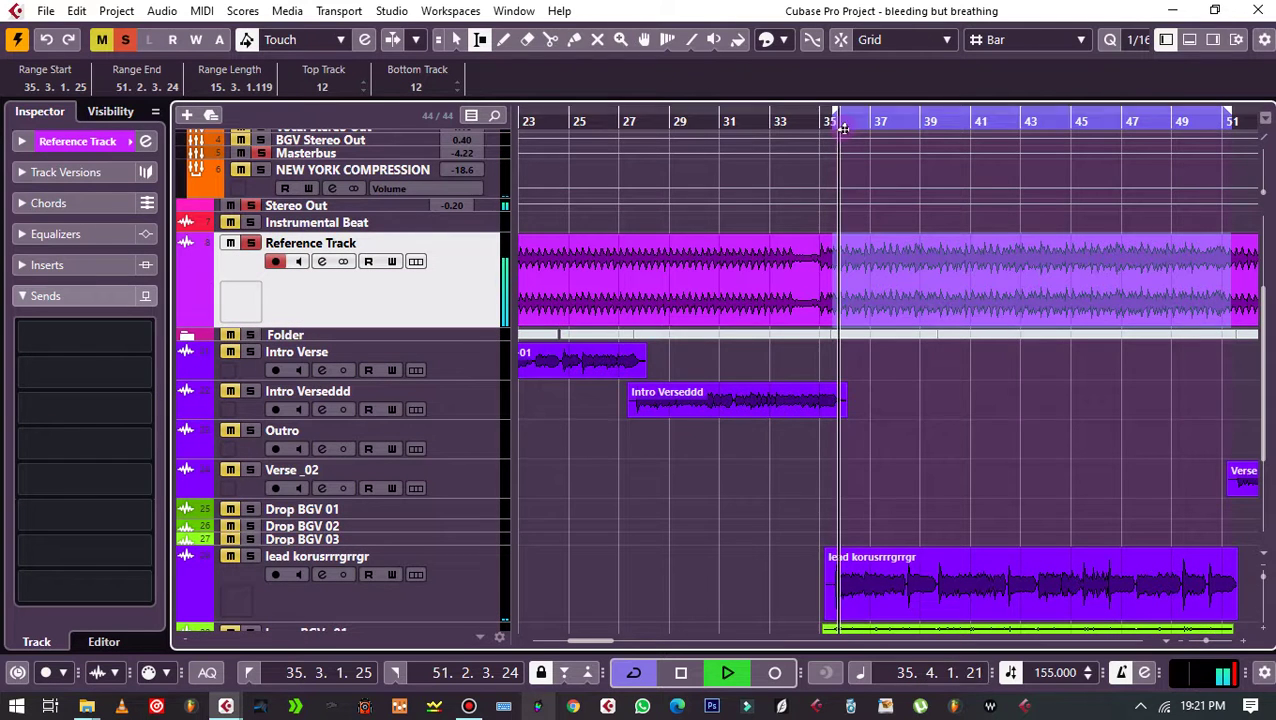
scroll(746, 344, down, 4)
key(space)
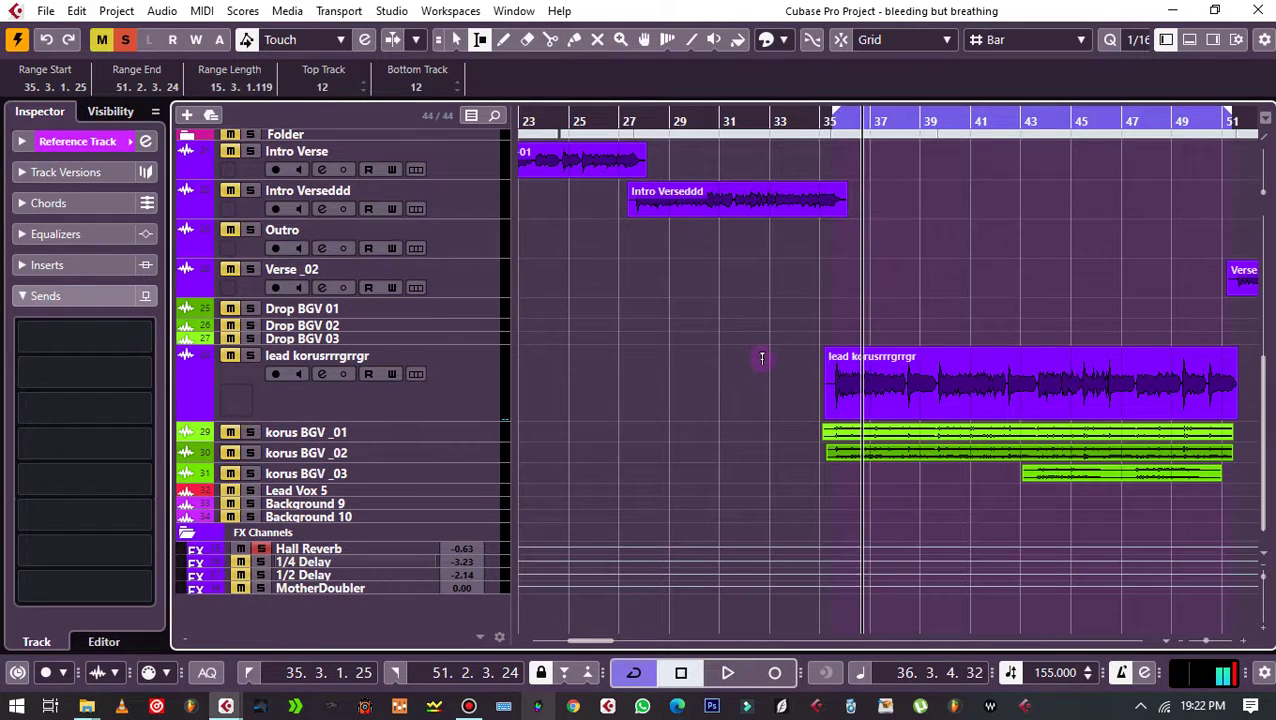
Step: Review lead korusrrrgrgr's Hall Reverb and 1/4 Delay sends, with korus BGV _01 soloed too
click(452, 399)
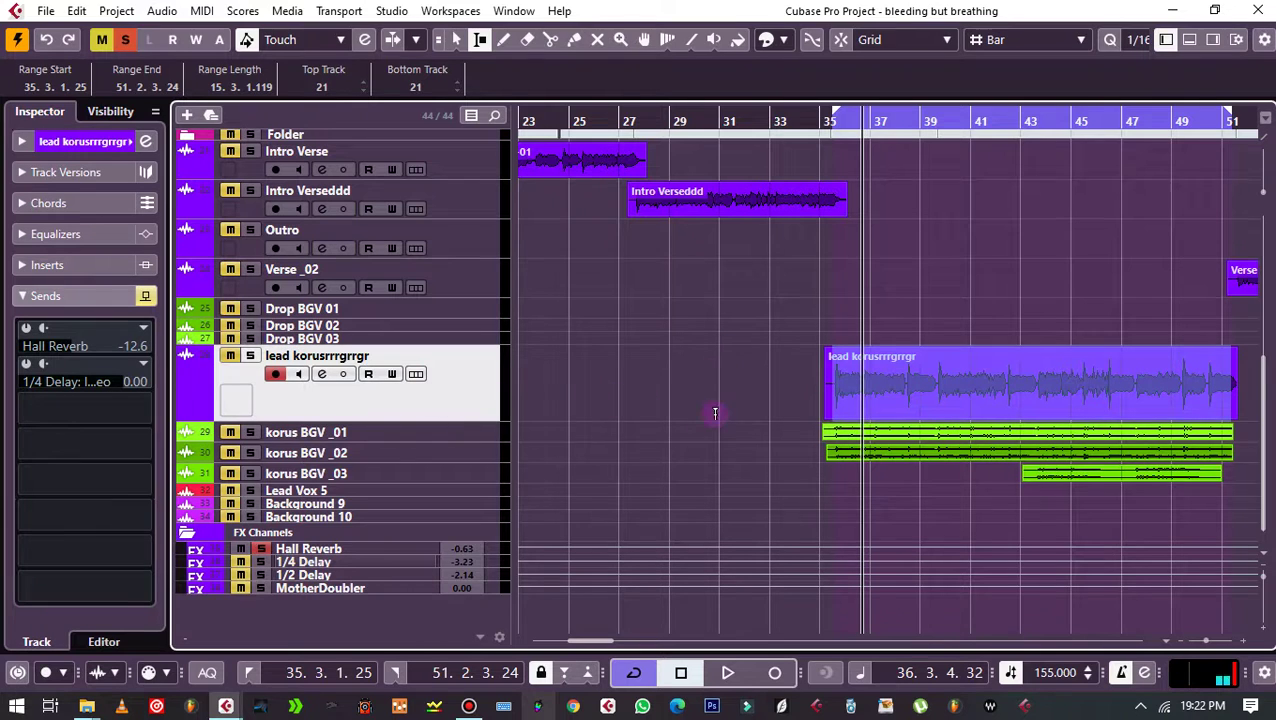
click(338, 408)
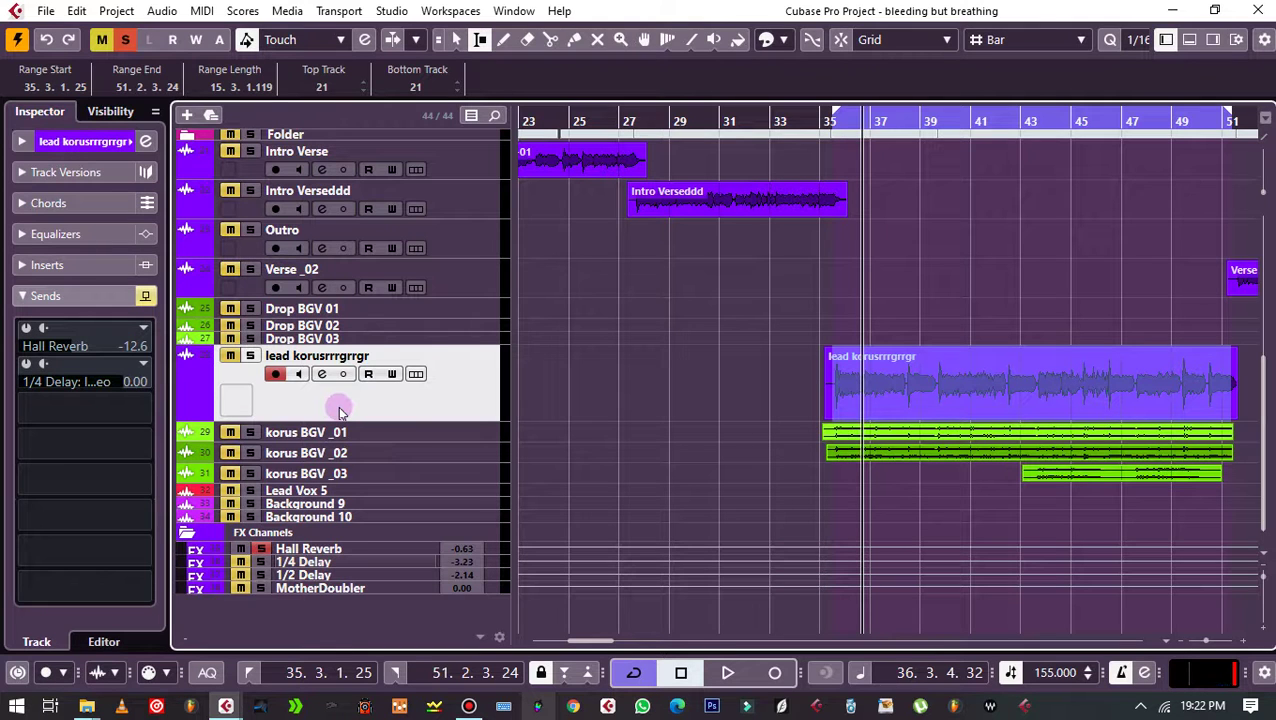
scroll(522, 408, up, 2)
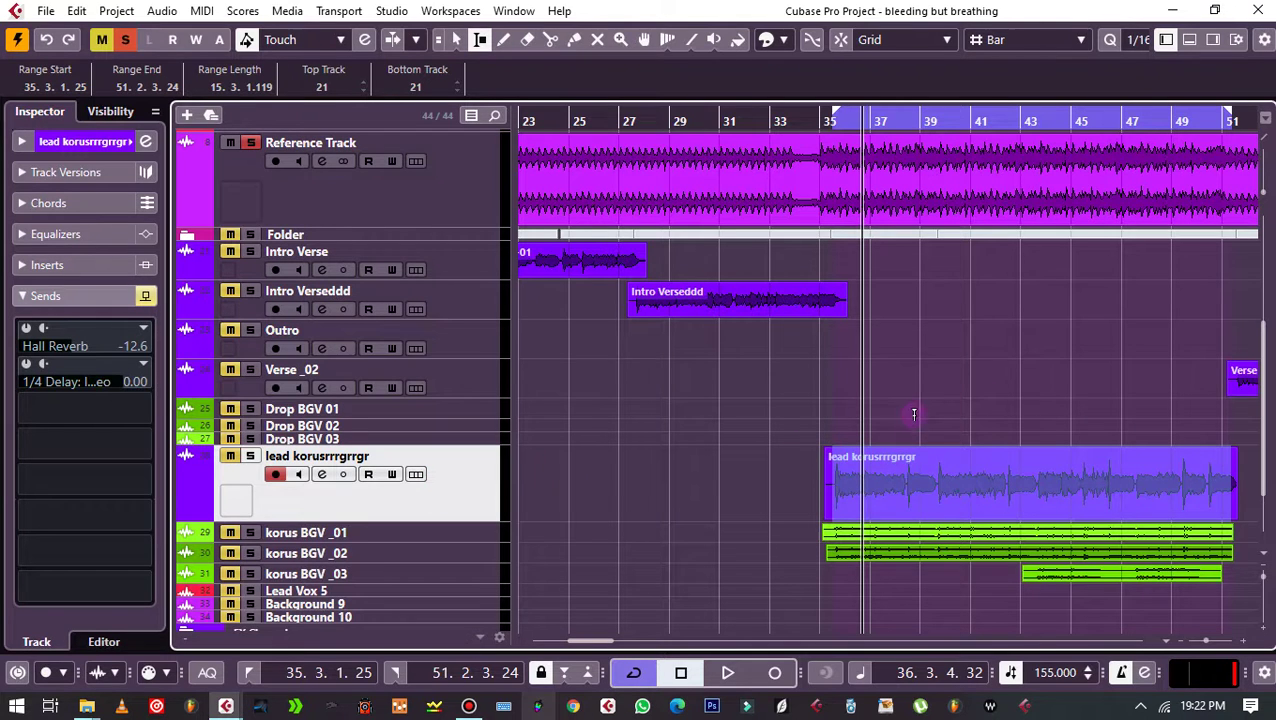
scroll(416, 381, up, 6)
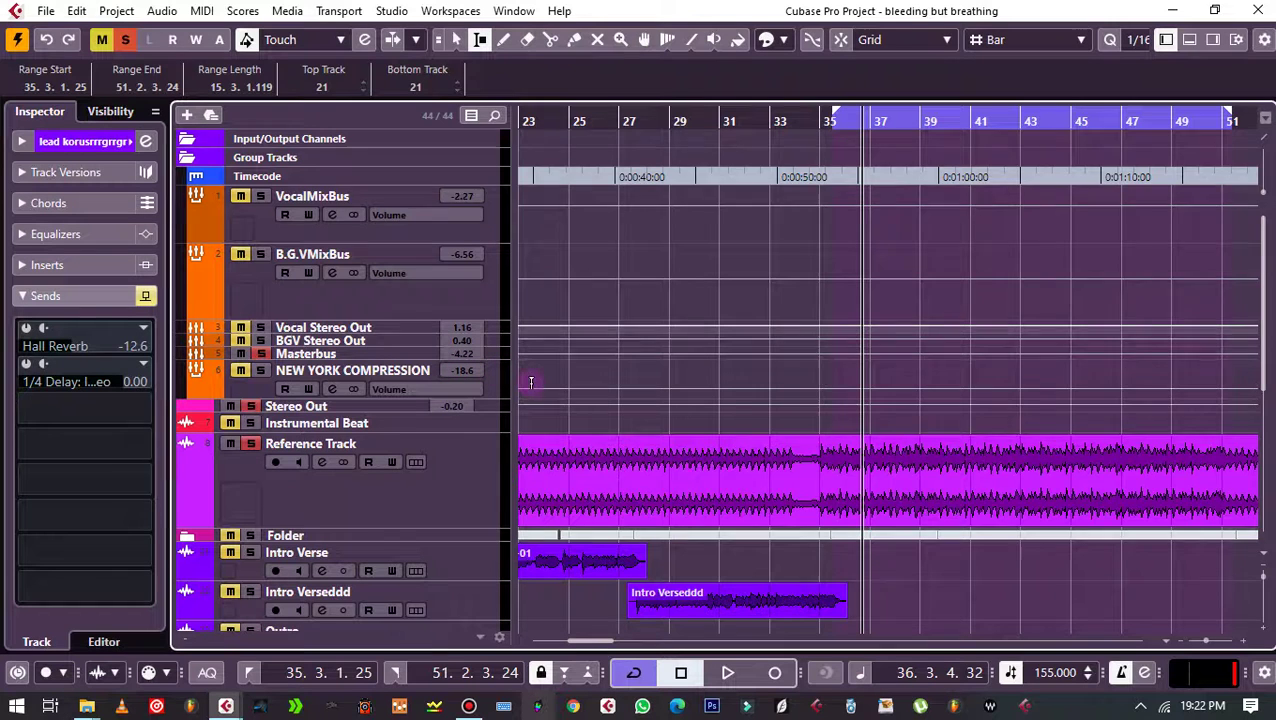
scroll(531, 381, down, 2)
scroll(442, 315, down, 2)
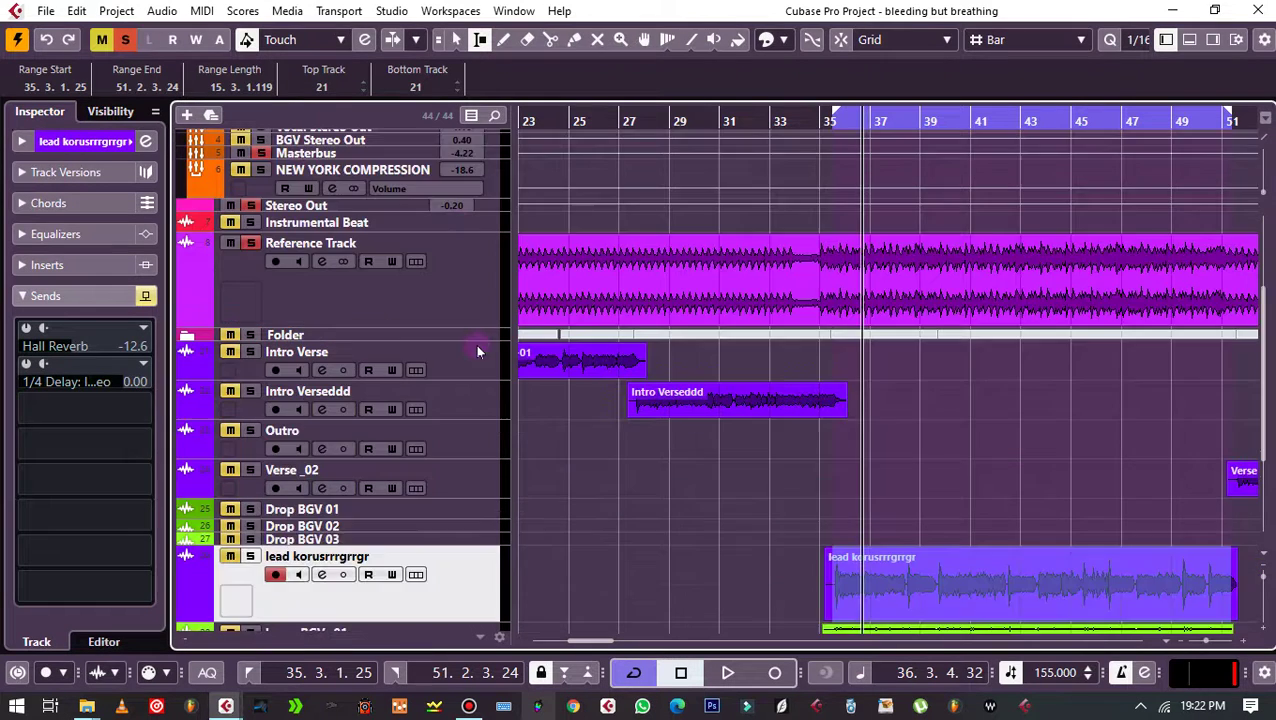
scroll(476, 344, down, 2)
scroll(429, 356, up, 6)
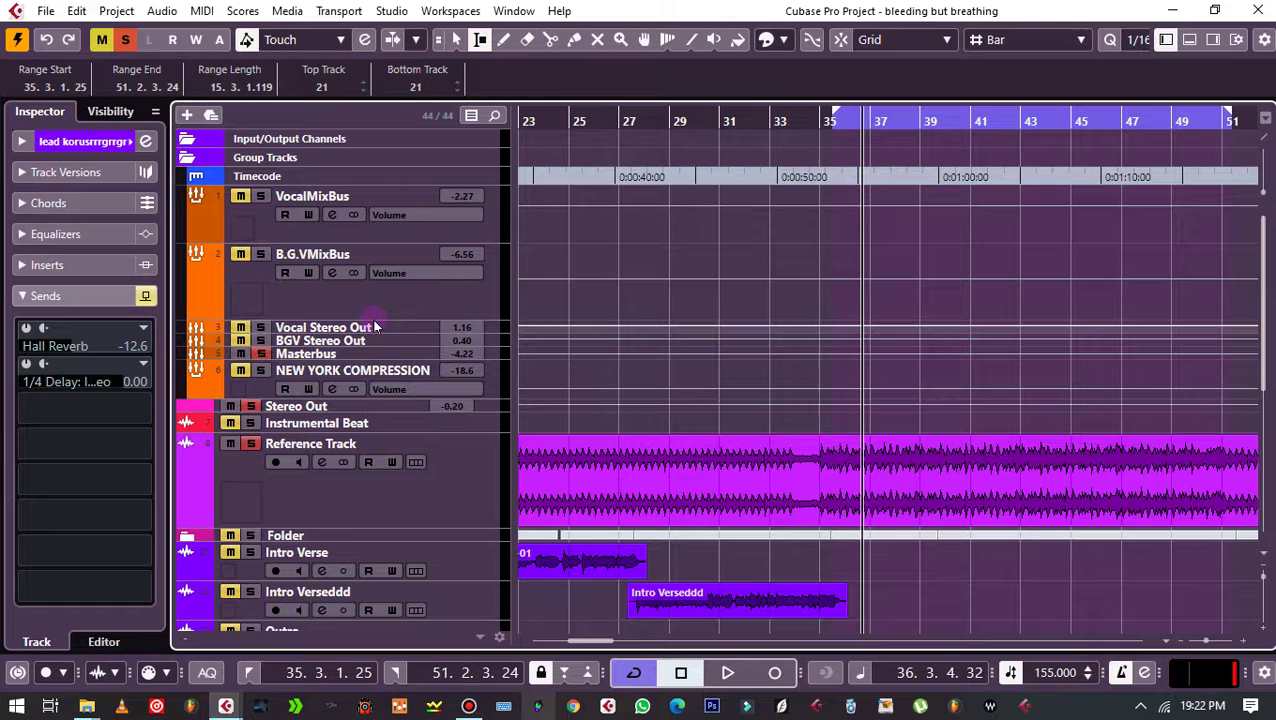
scroll(395, 357, down, 8)
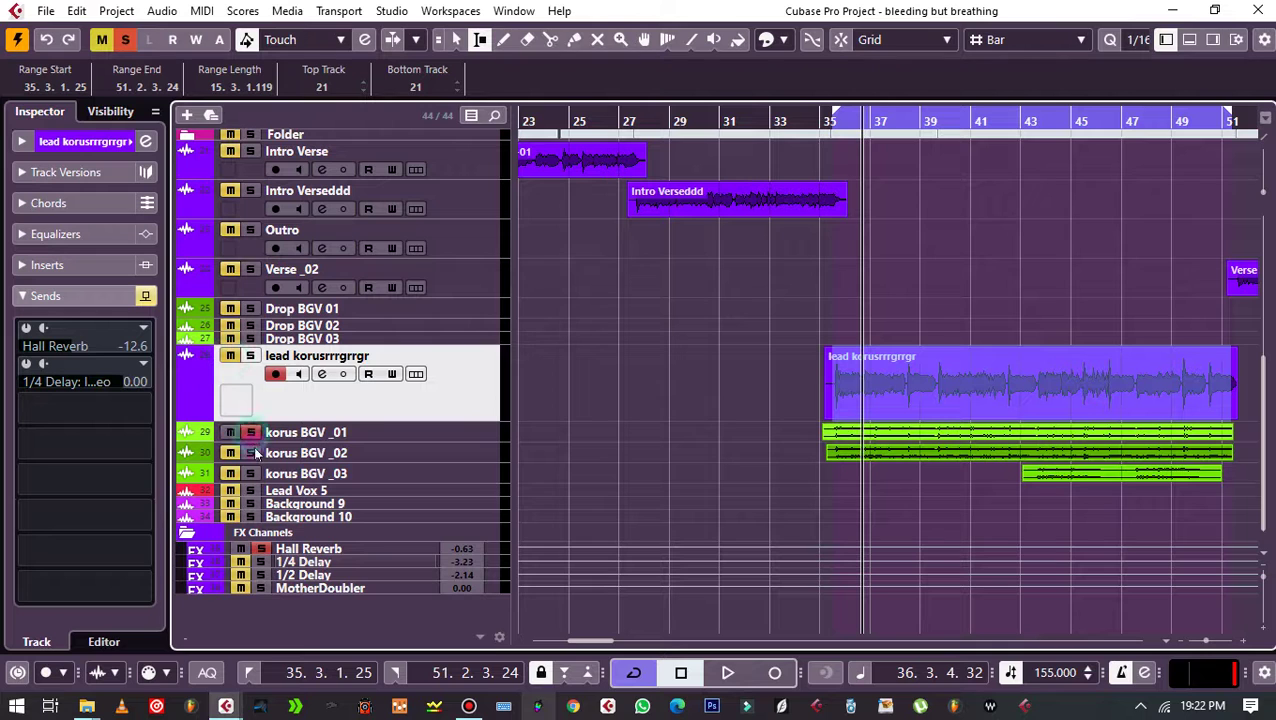
Step: Open B.G.VMixBus's channel settings (Auto-Tune, Chorus, Tape inserts) and drag the window right
key(space)
scroll(256, 453, up, 4)
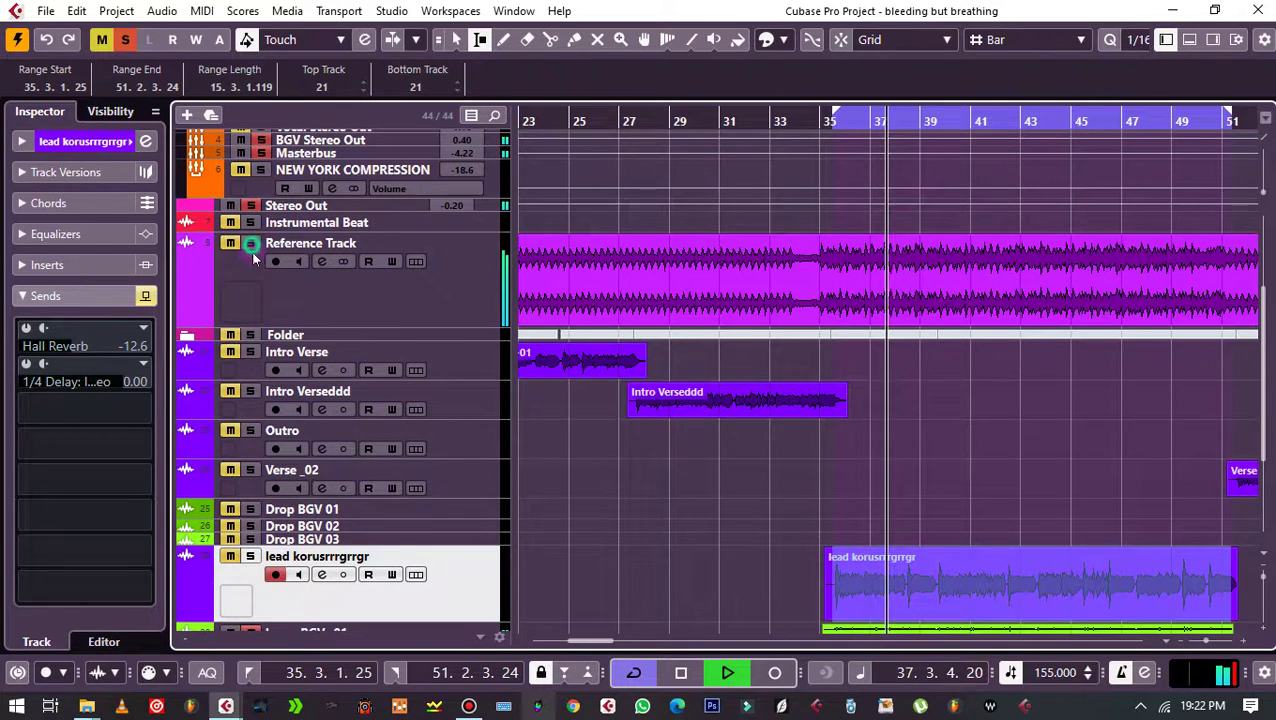
scroll(254, 258, down, 4)
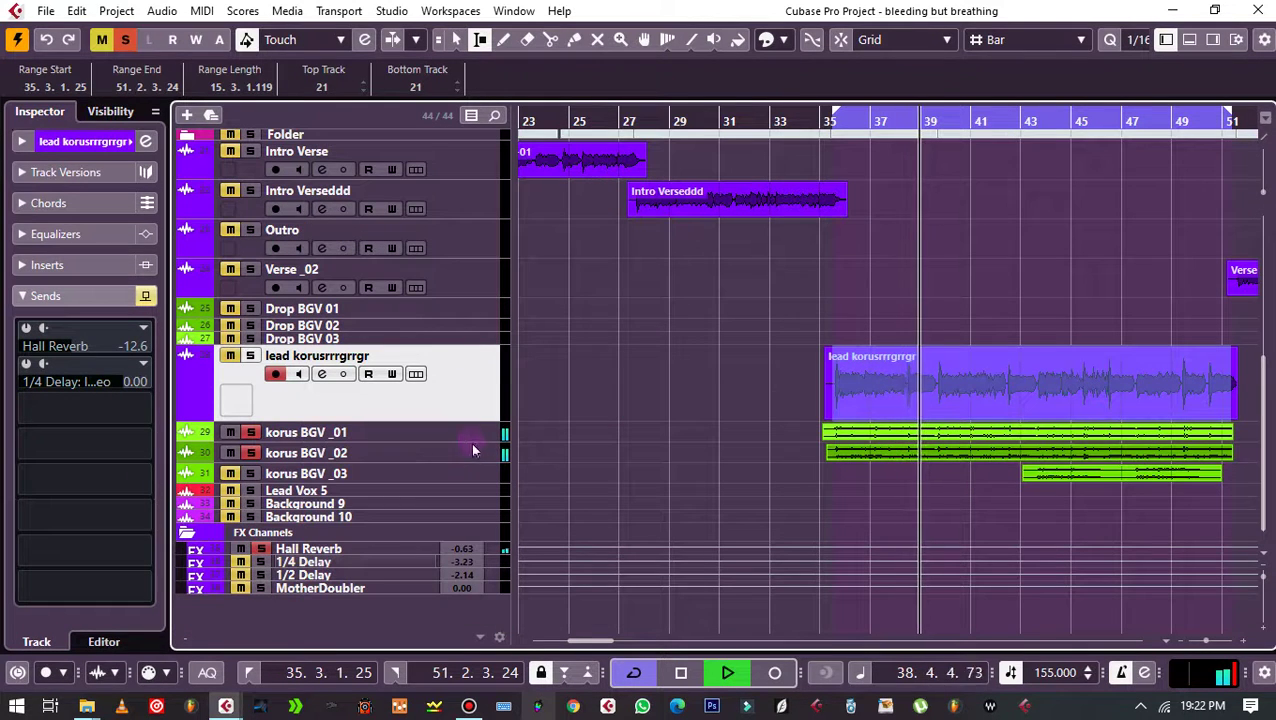
scroll(340, 380, up, 6)
click(419, 199)
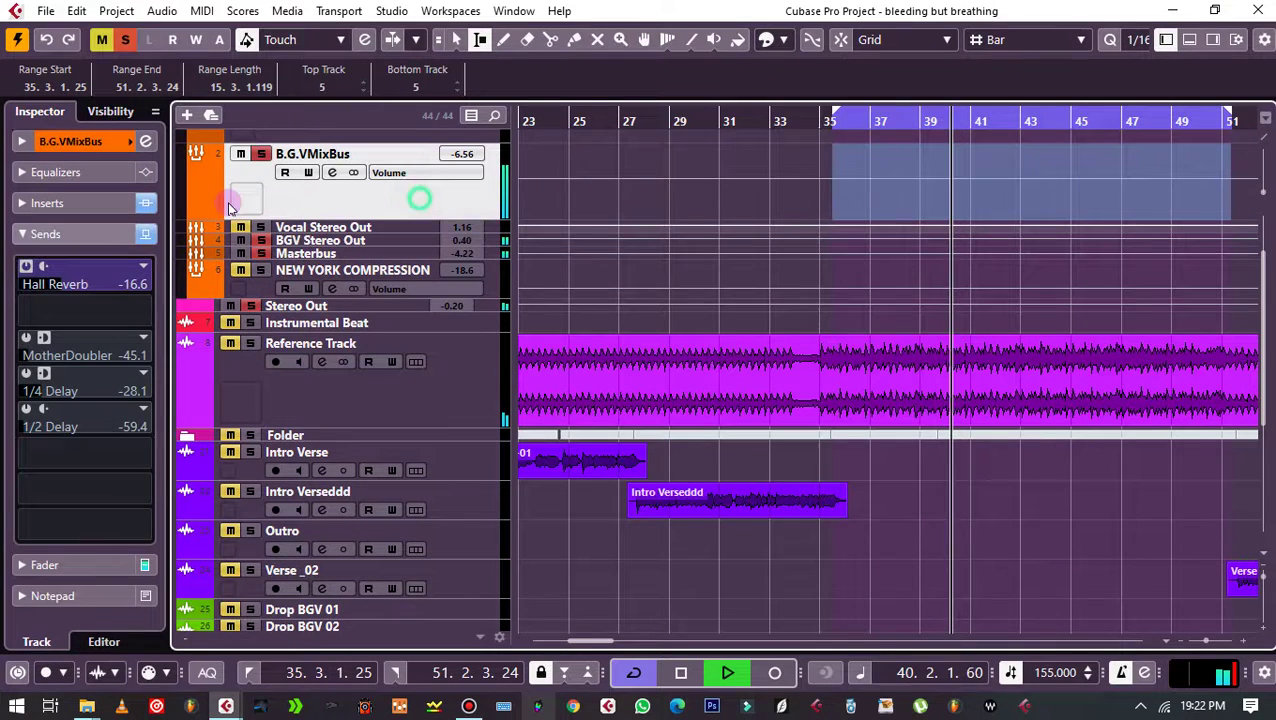
scroll(1075, 580, down, 4)
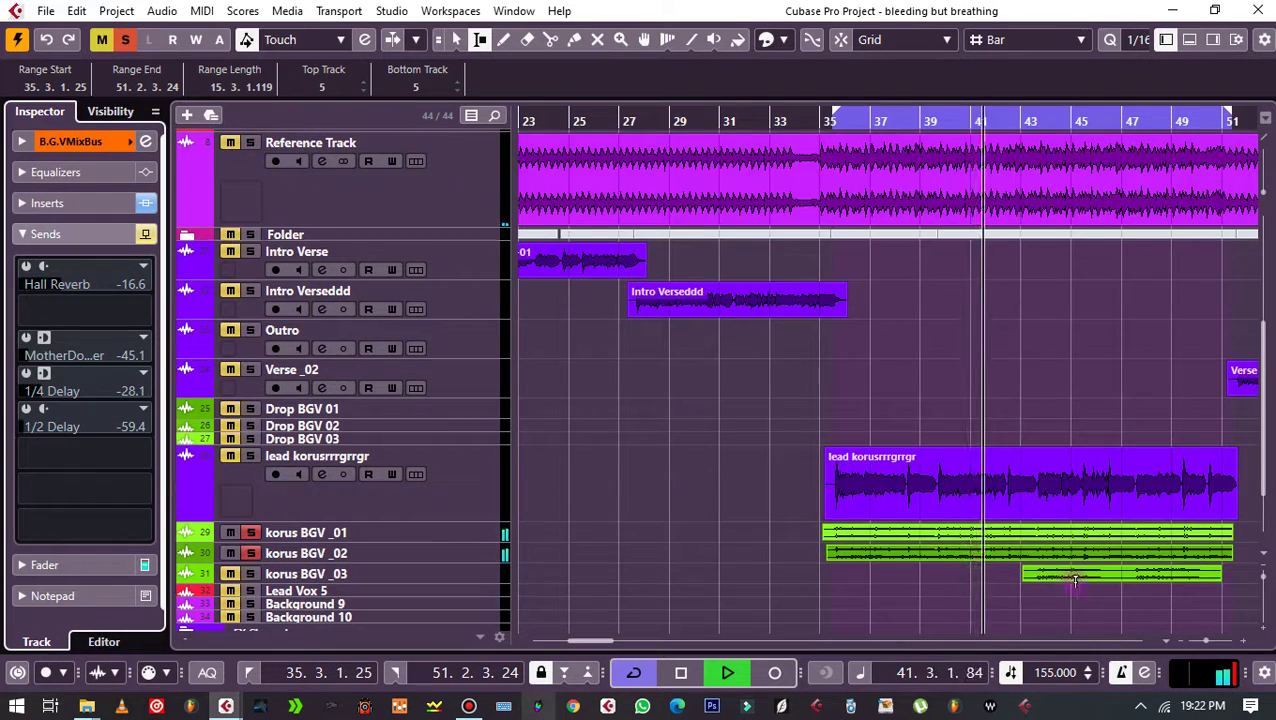
scroll(1075, 580, down, 2)
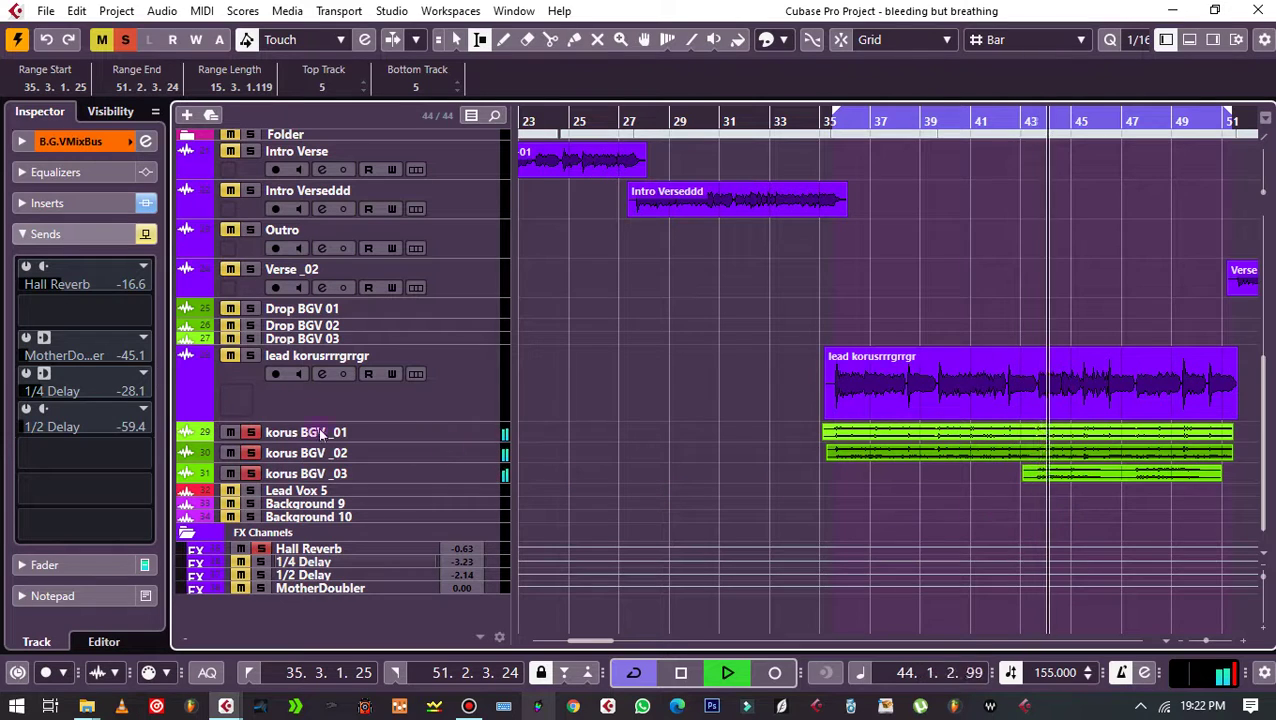
scroll(415, 420, up, 8)
click(330, 272)
key(space)
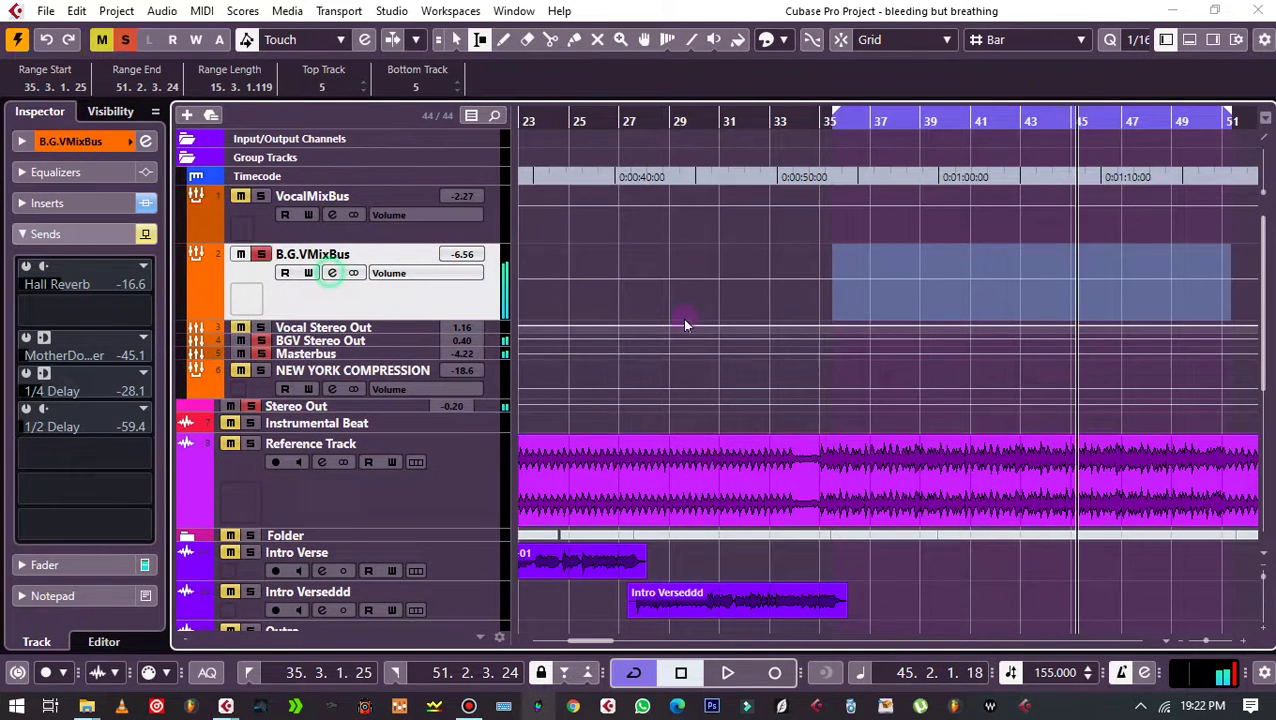
drag(527, 203, 738, 208)
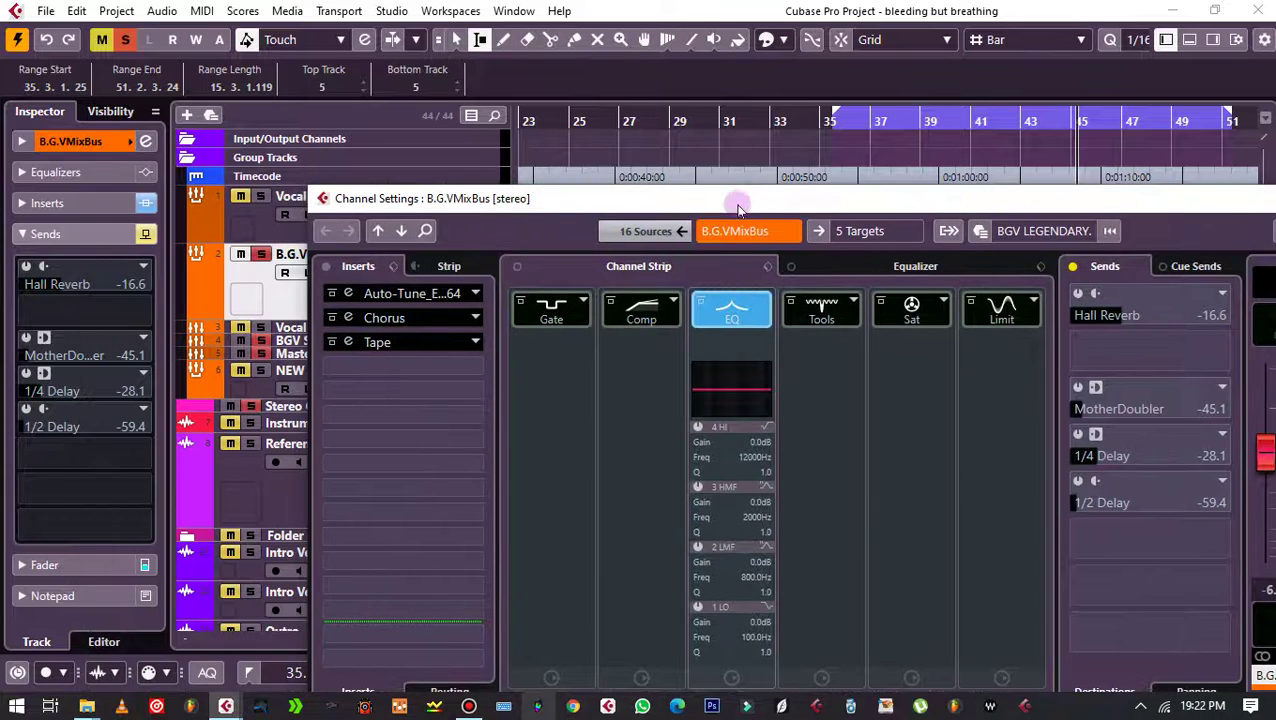
Step: Review the B.G.VMixBus Auto-Tune Evo, Chorus and Tape insert editors one by one
click(396, 292)
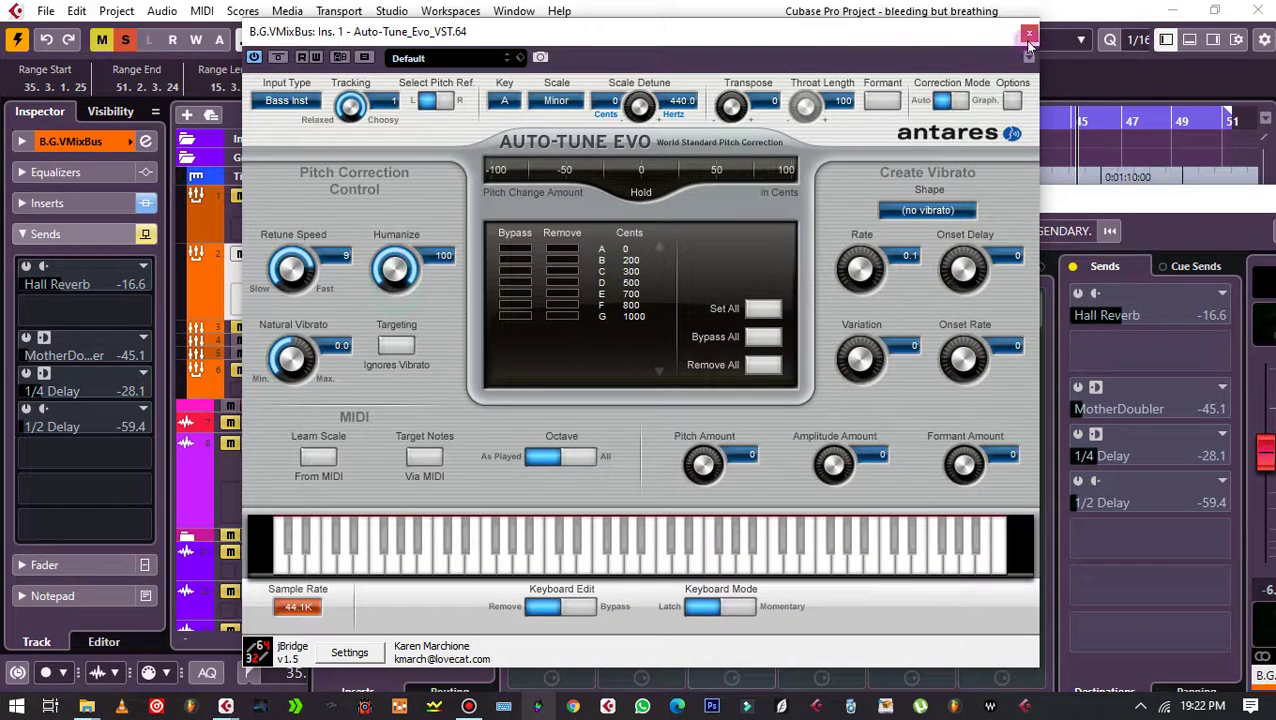
click(1029, 37)
click(424, 316)
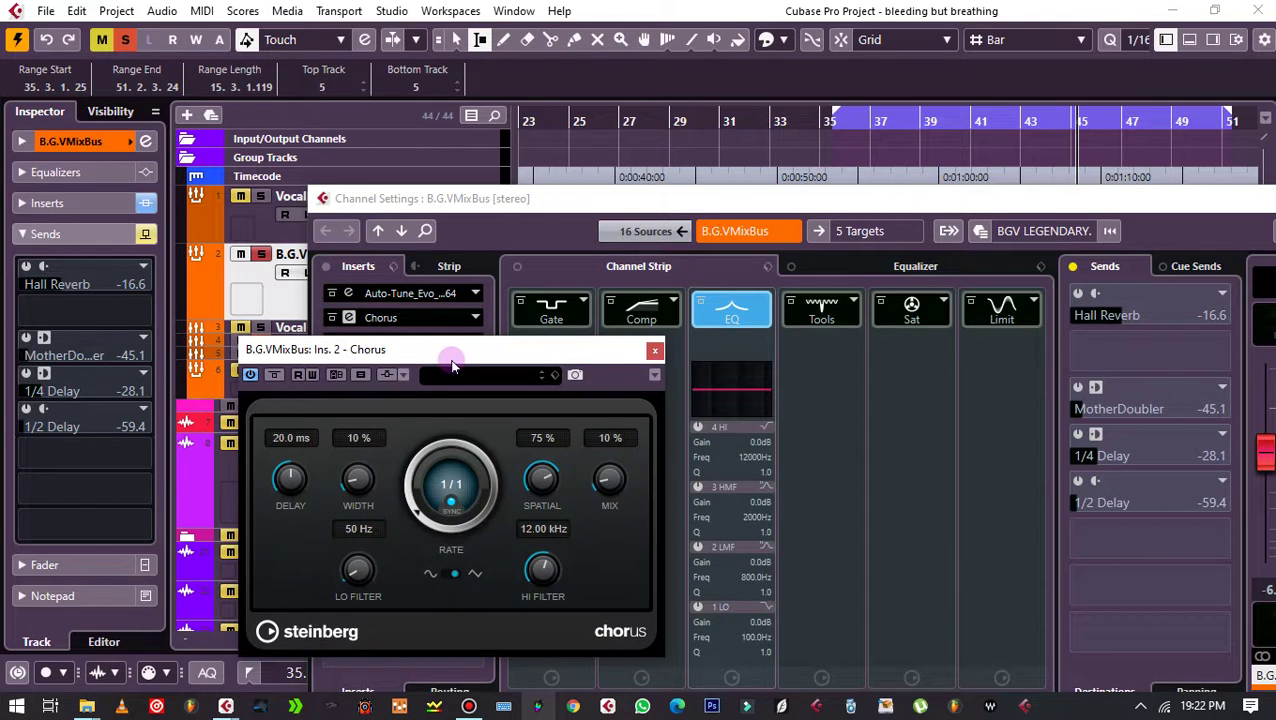
drag(452, 366, 675, 290)
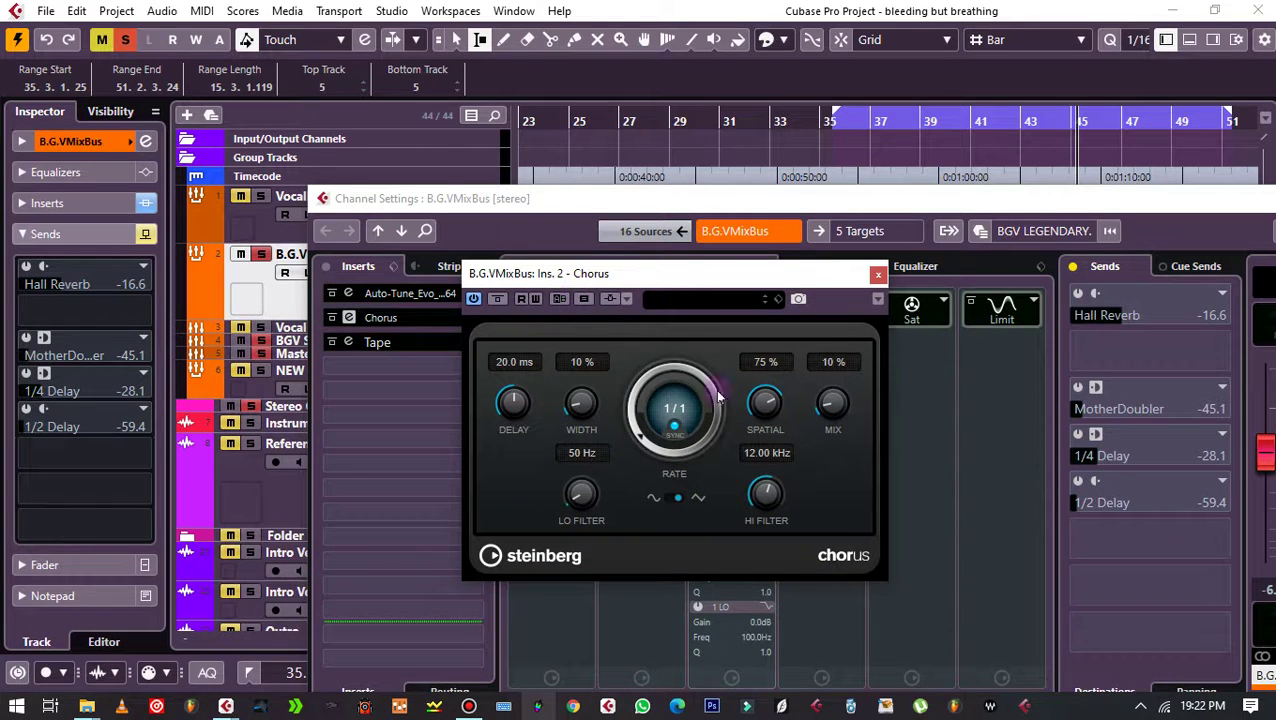
click(878, 273)
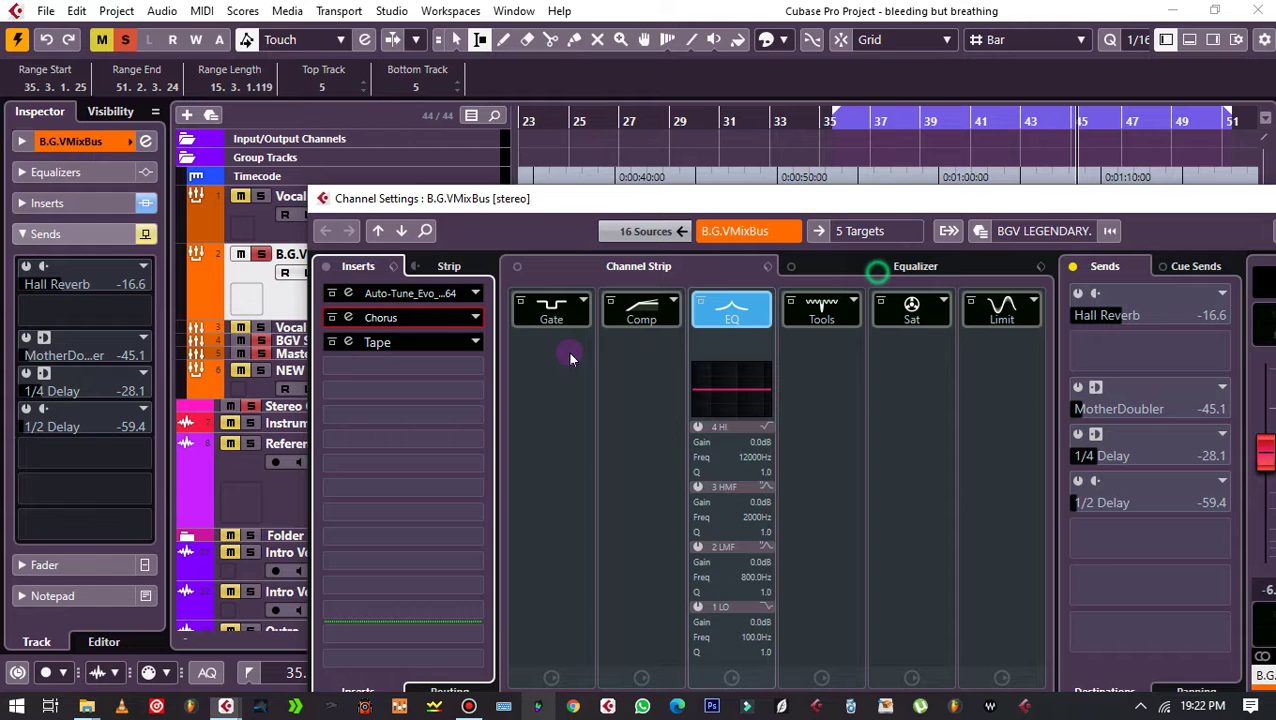
click(397, 342)
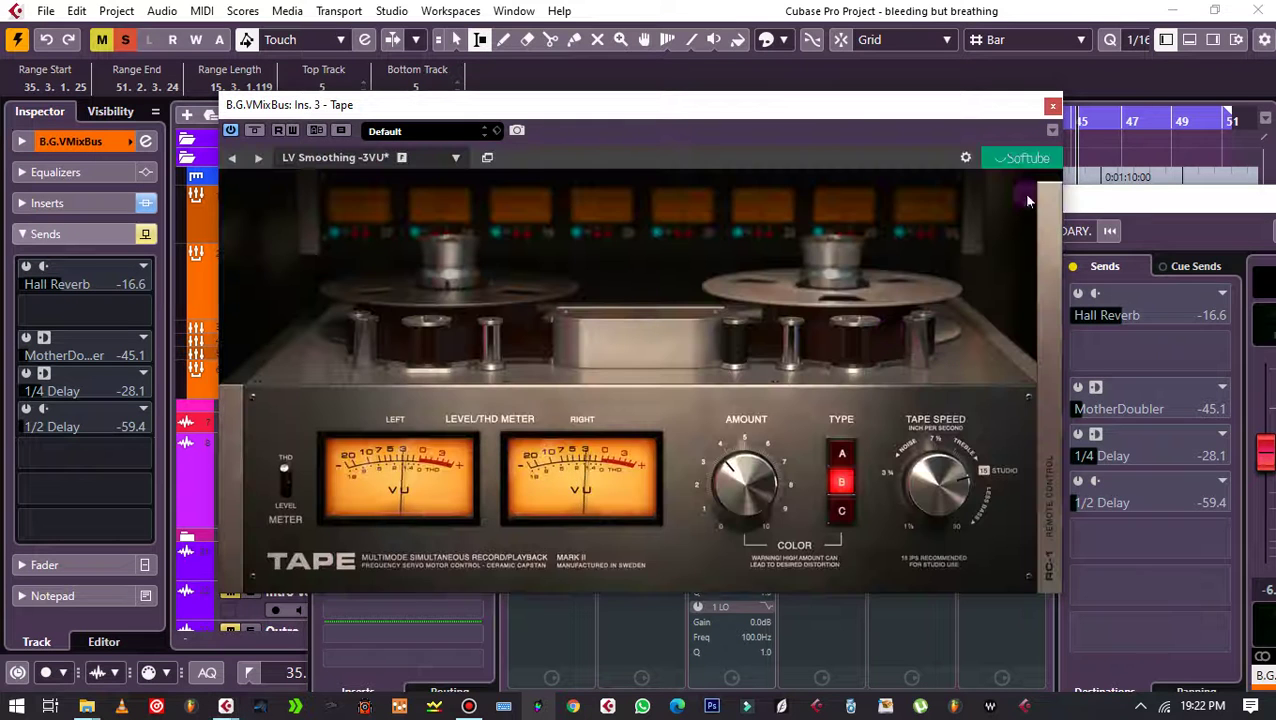
click(1055, 106)
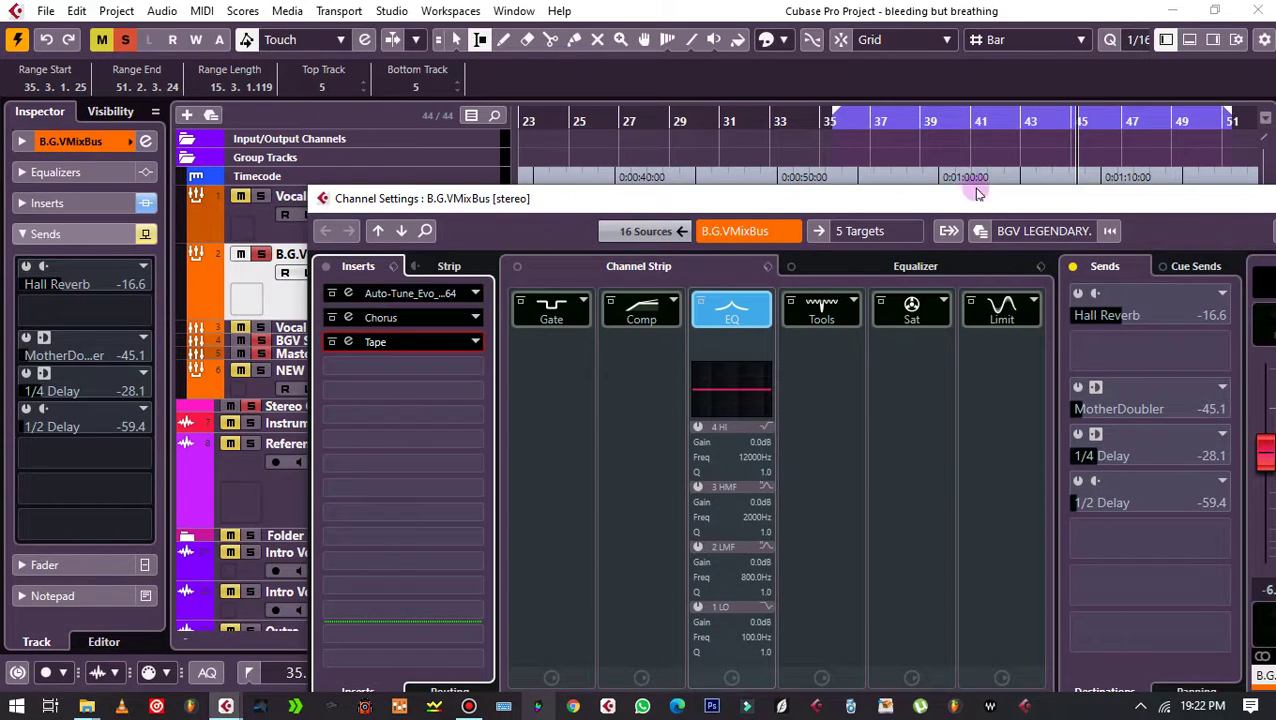
Step: Lower the B.G.VMixBus Hall Reverb send to -20.6 and close its channel settings
drag(978, 197, 374, 220)
click(472, 315)
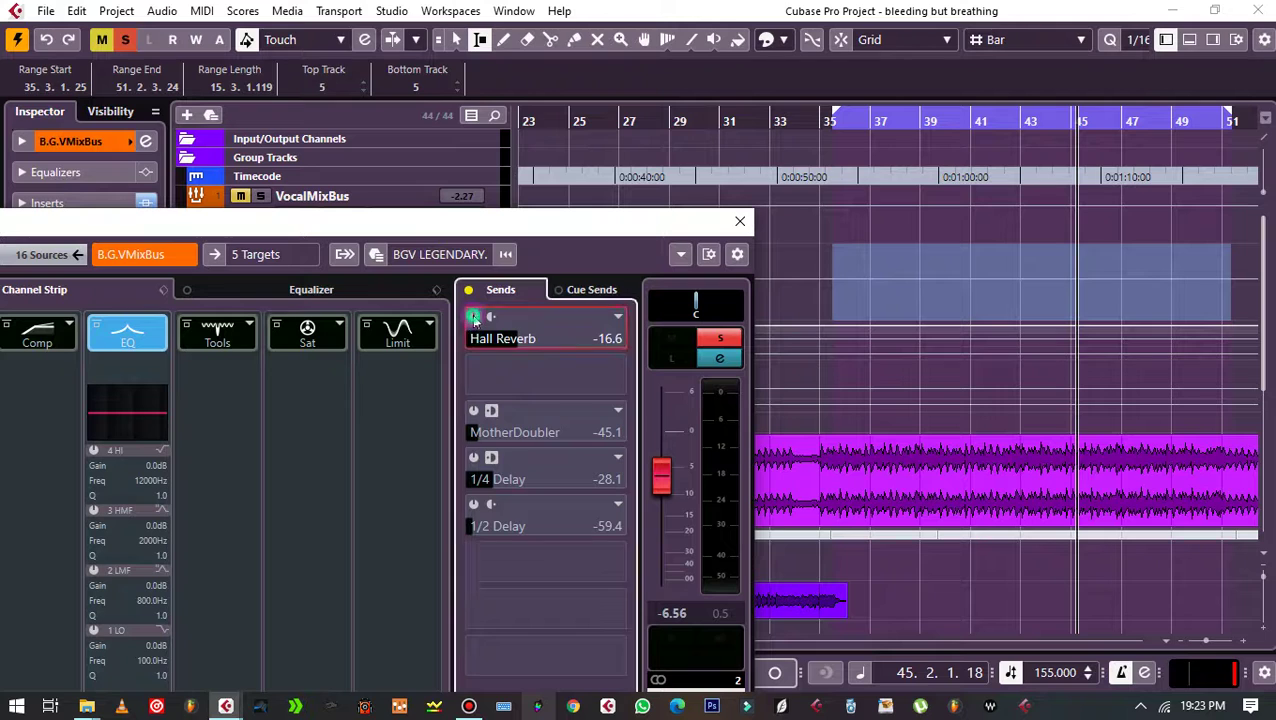
scroll(503, 348, down, 3)
click(740, 222)
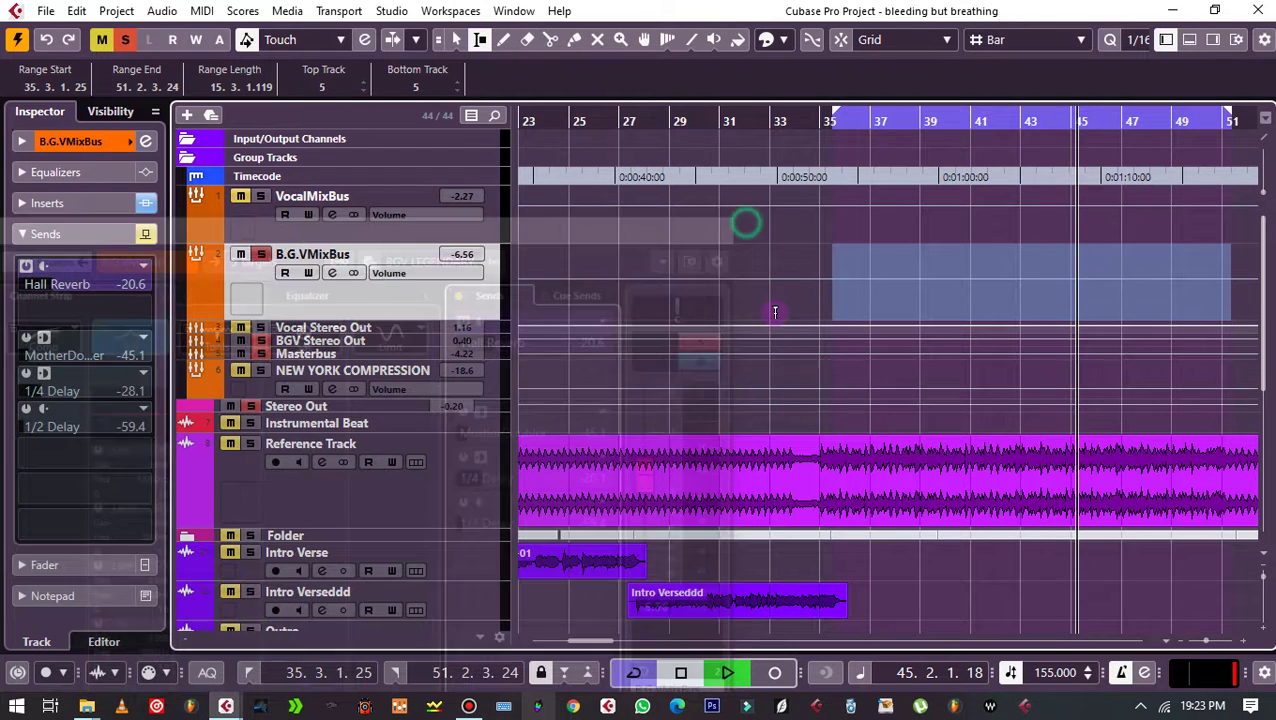
Step: Stop playback and select the 1/4 Delay FX channel to show its Valhalla delay and RComp inserts
scroll(540, 473, down, 8)
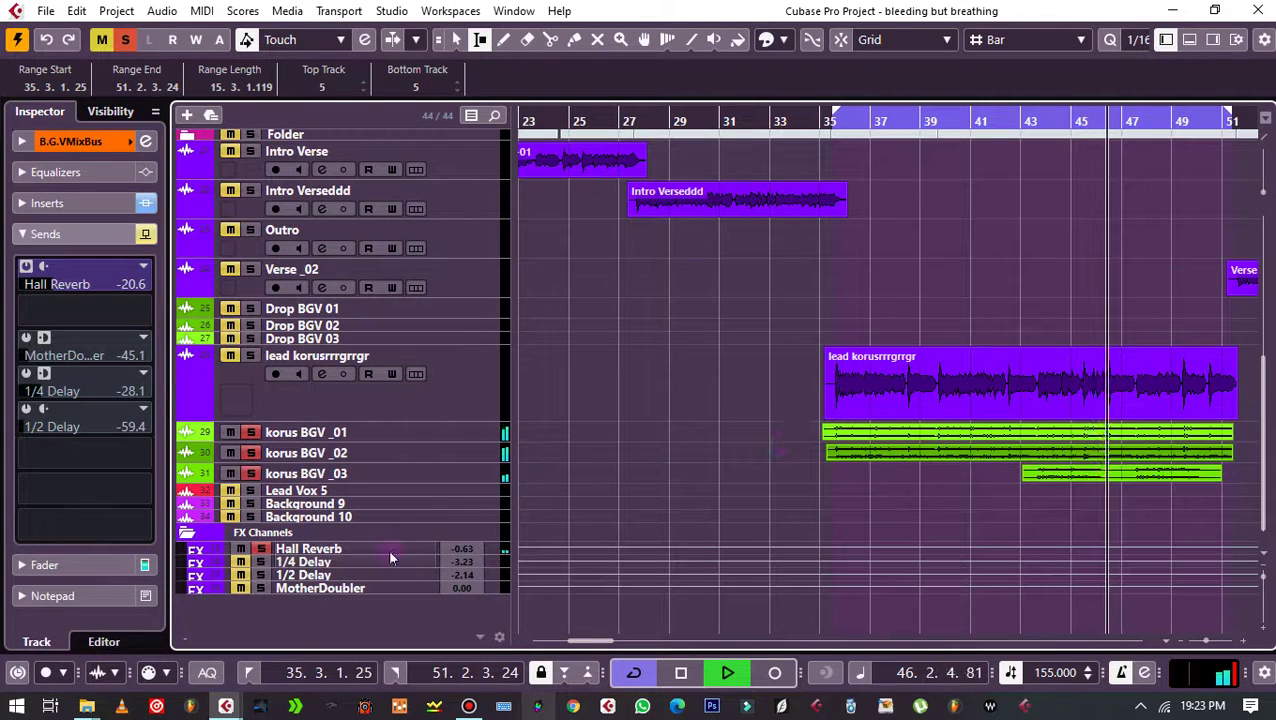
key(space)
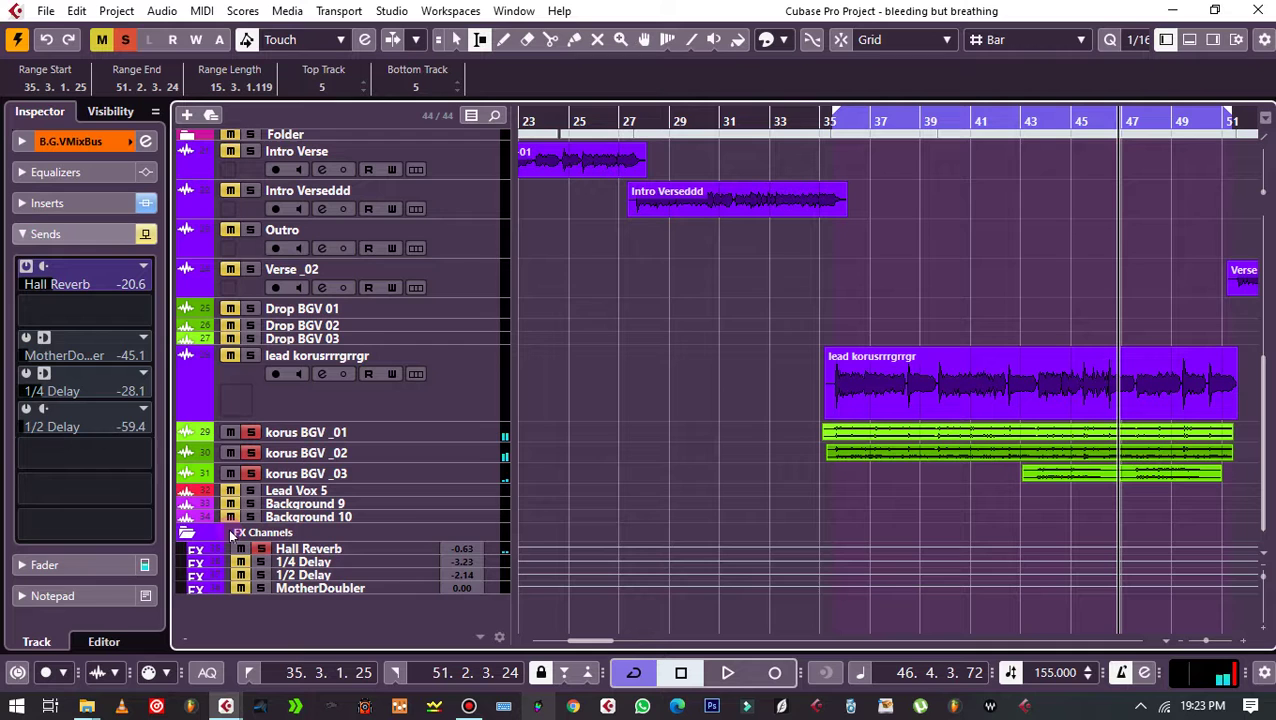
click(345, 550)
scroll(800, 400, up, 3)
scroll(680, 450, down, 3)
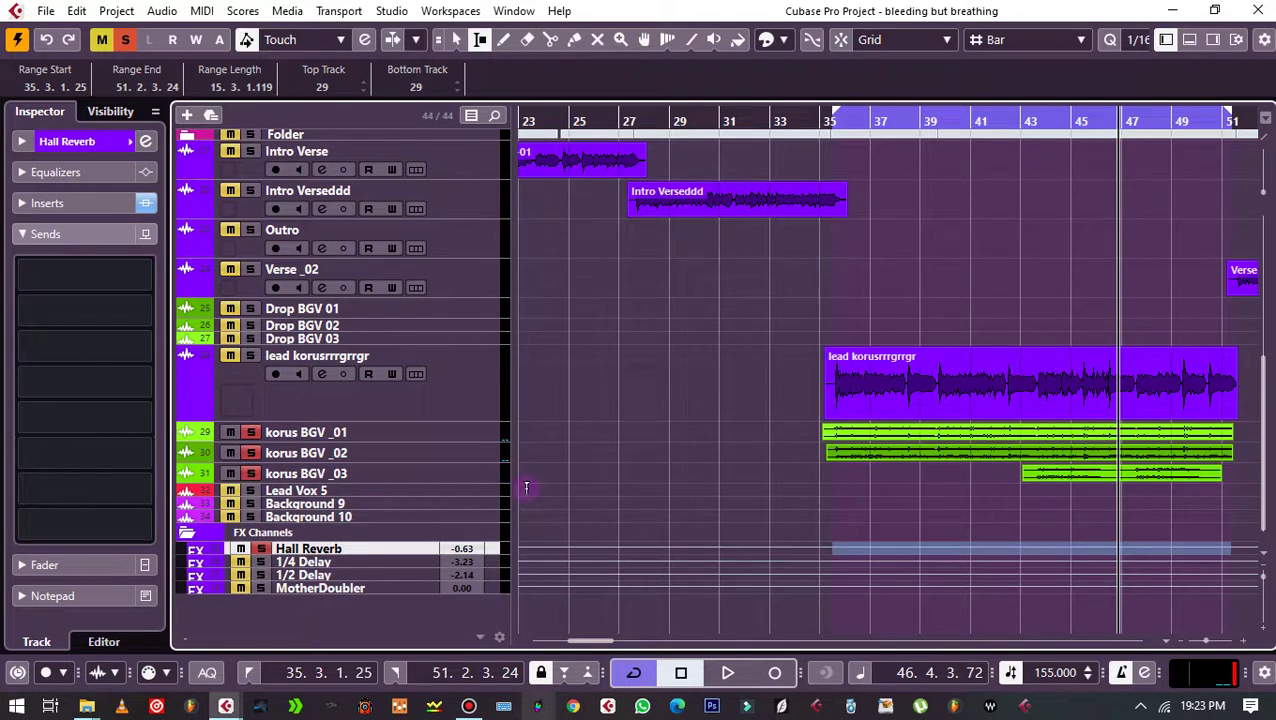
scroll(560, 480, up, 3)
scroll(564, 478, down, 3)
click(461, 406)
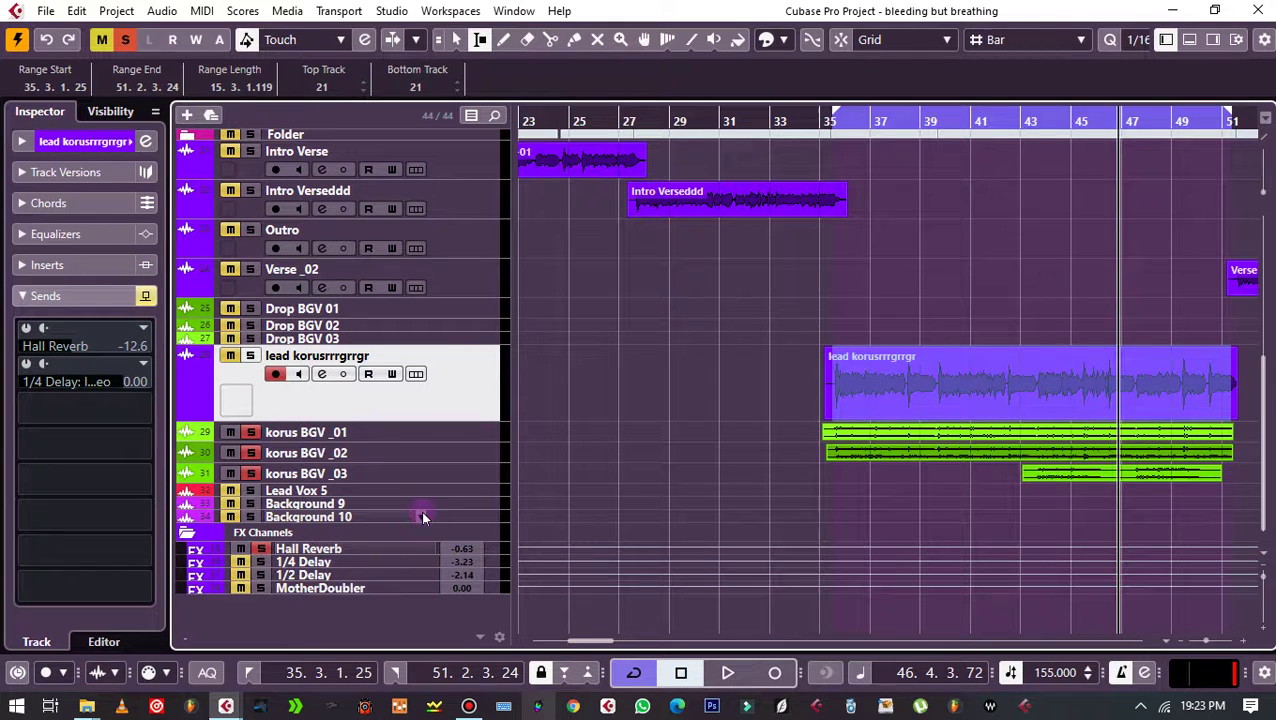
click(484, 548)
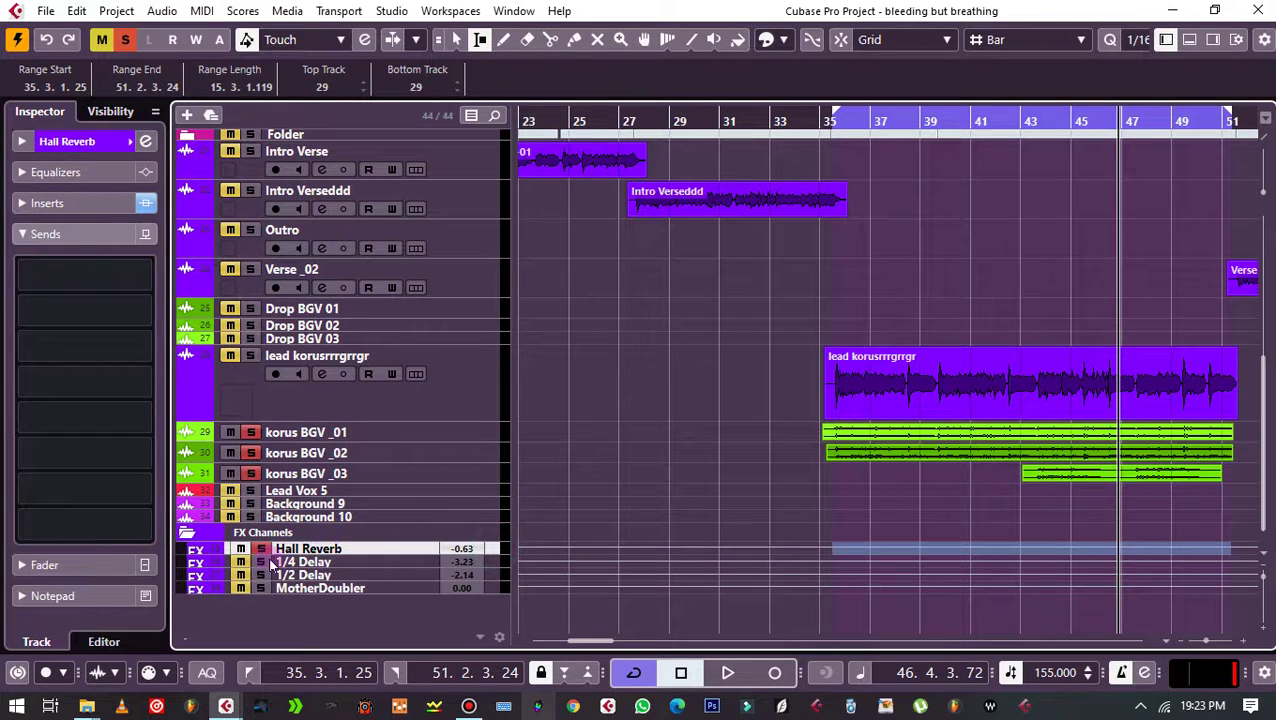
click(380, 562)
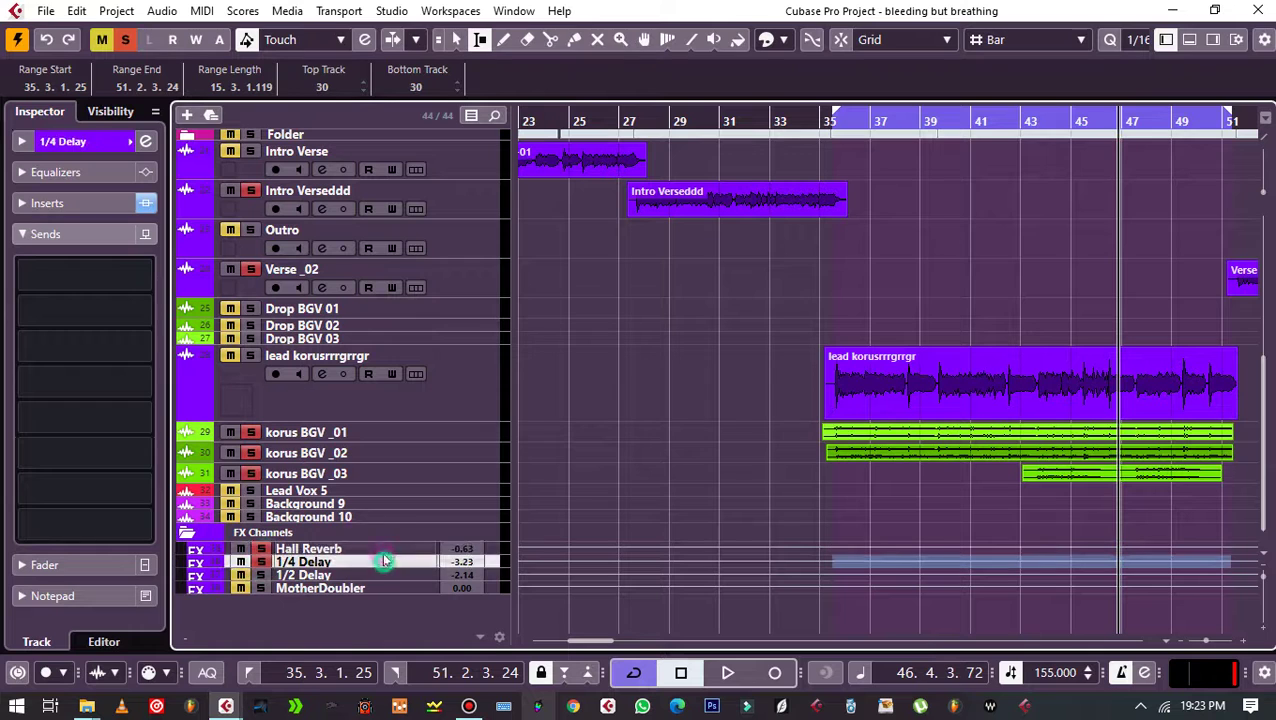
click(57, 147)
Step: Check the ValhallaDelay settings (1/2-note, 70% feedback), then range-select Intro Verseddd from bar 27 to 35
click(58, 337)
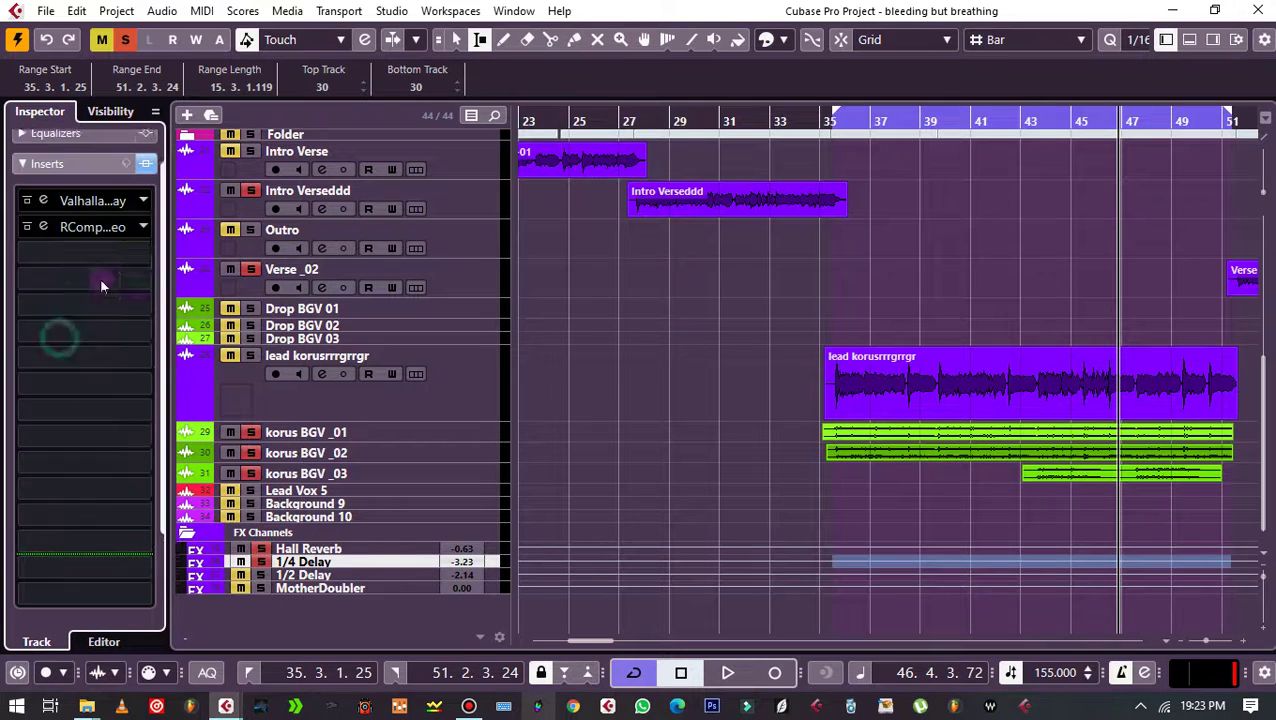
click(100, 198)
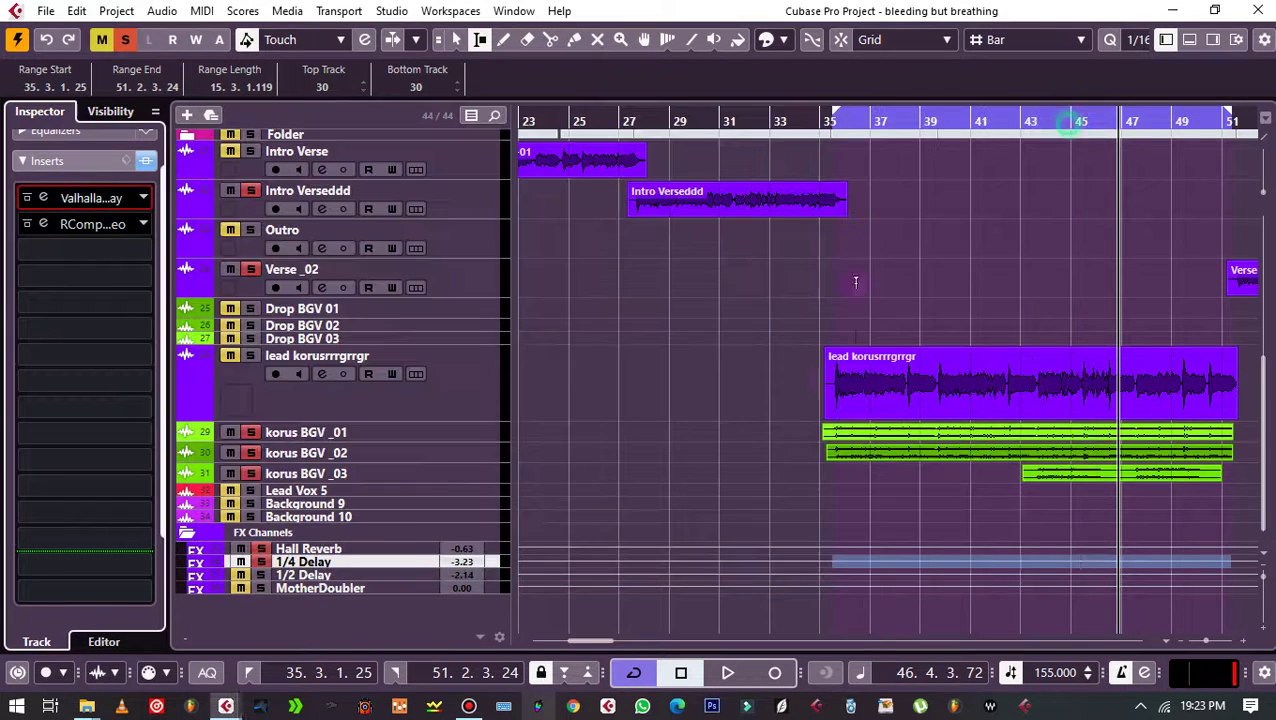
click(1073, 124)
click(355, 406)
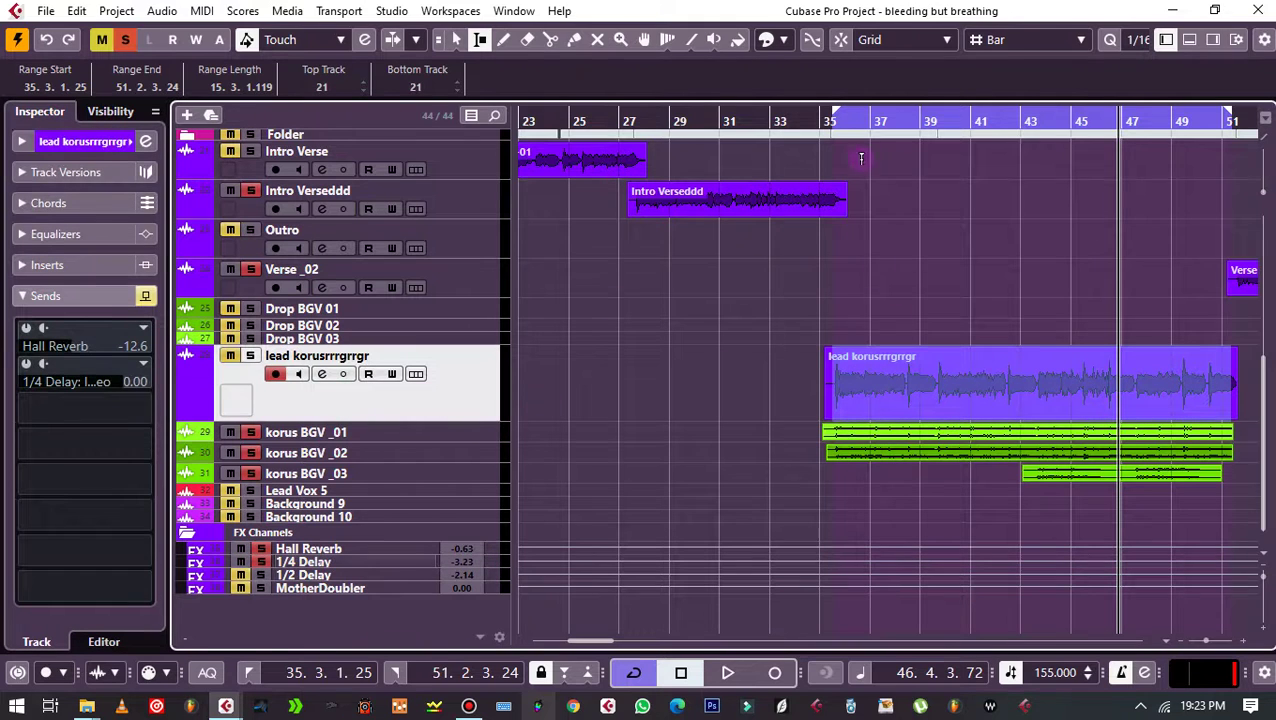
drag(629, 196, 838, 206)
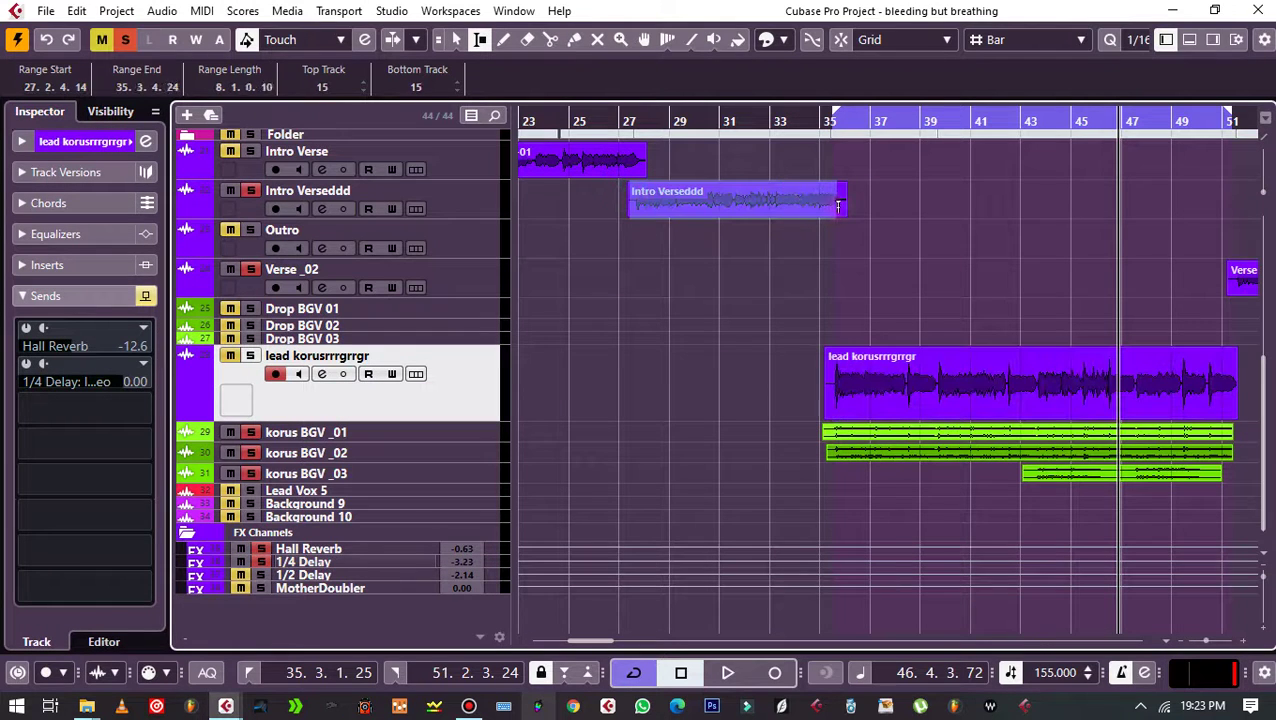
Step: Loop bars 27–35 and raise Intro Verseddd's 1/4 Delay send to -6.39 while listening
key(p)
key(space)
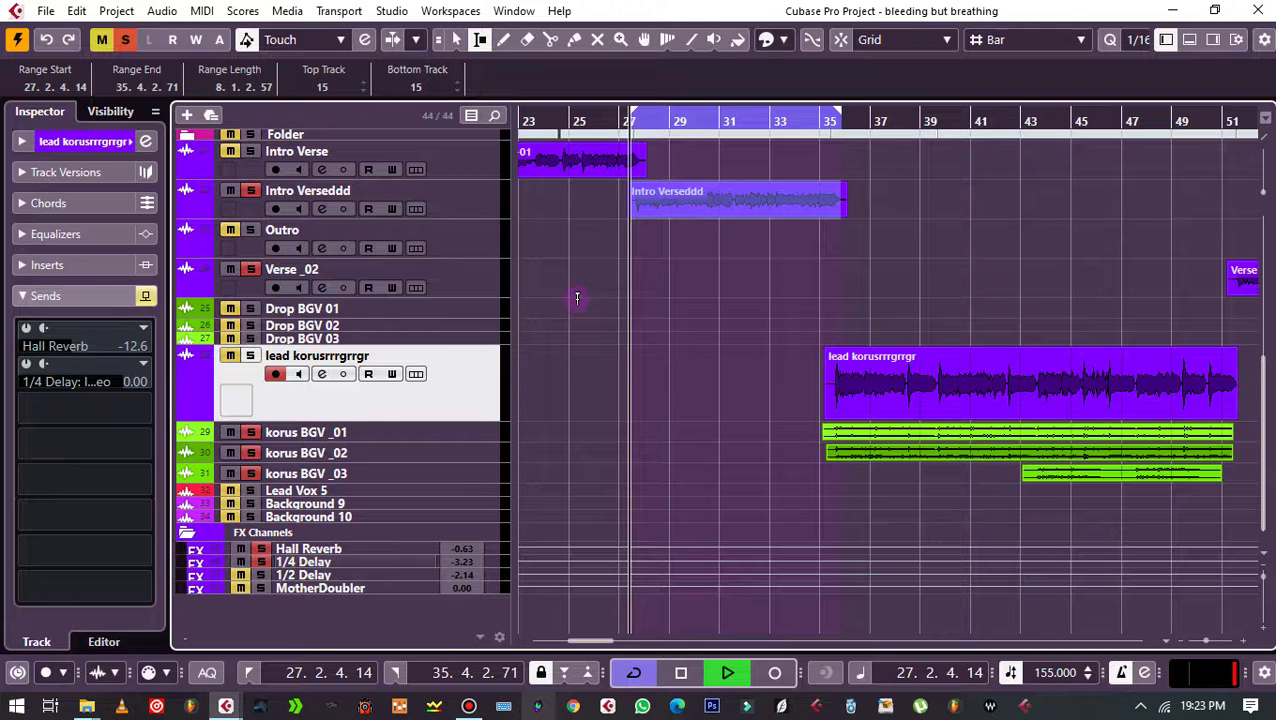
click(445, 213)
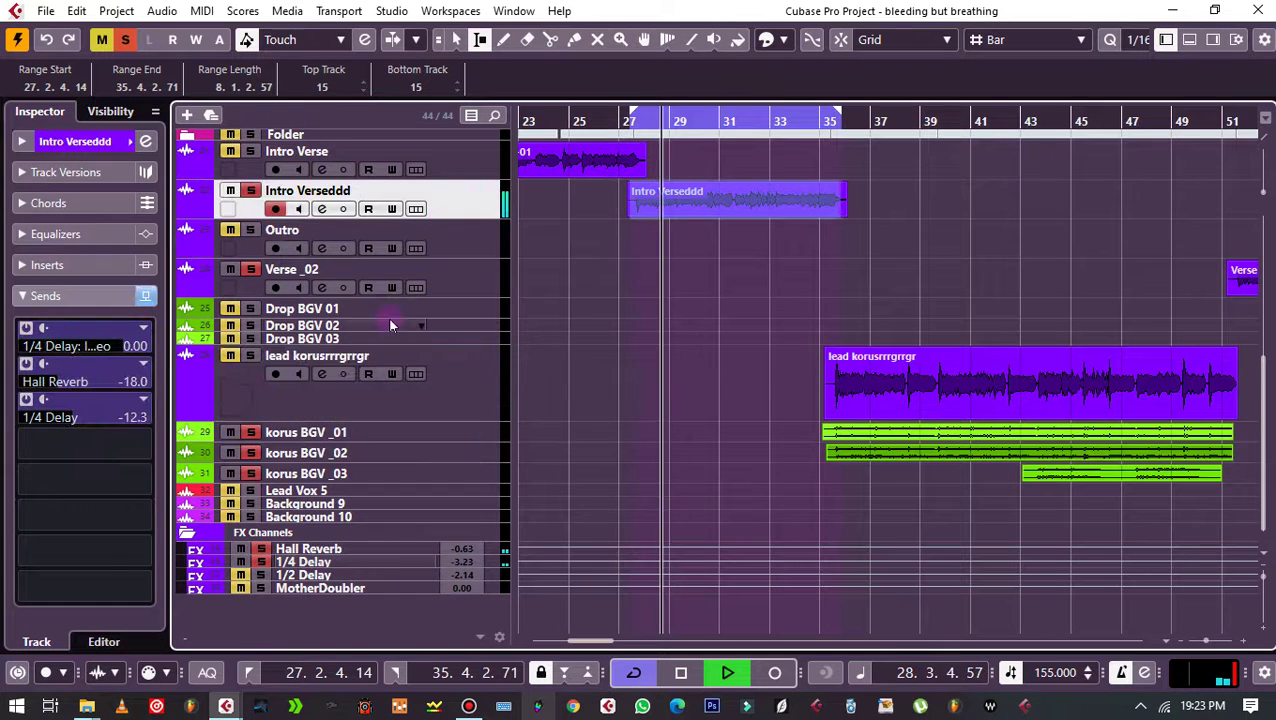
scroll(400, 346, up, 8)
scroll(243, 198, down, 6)
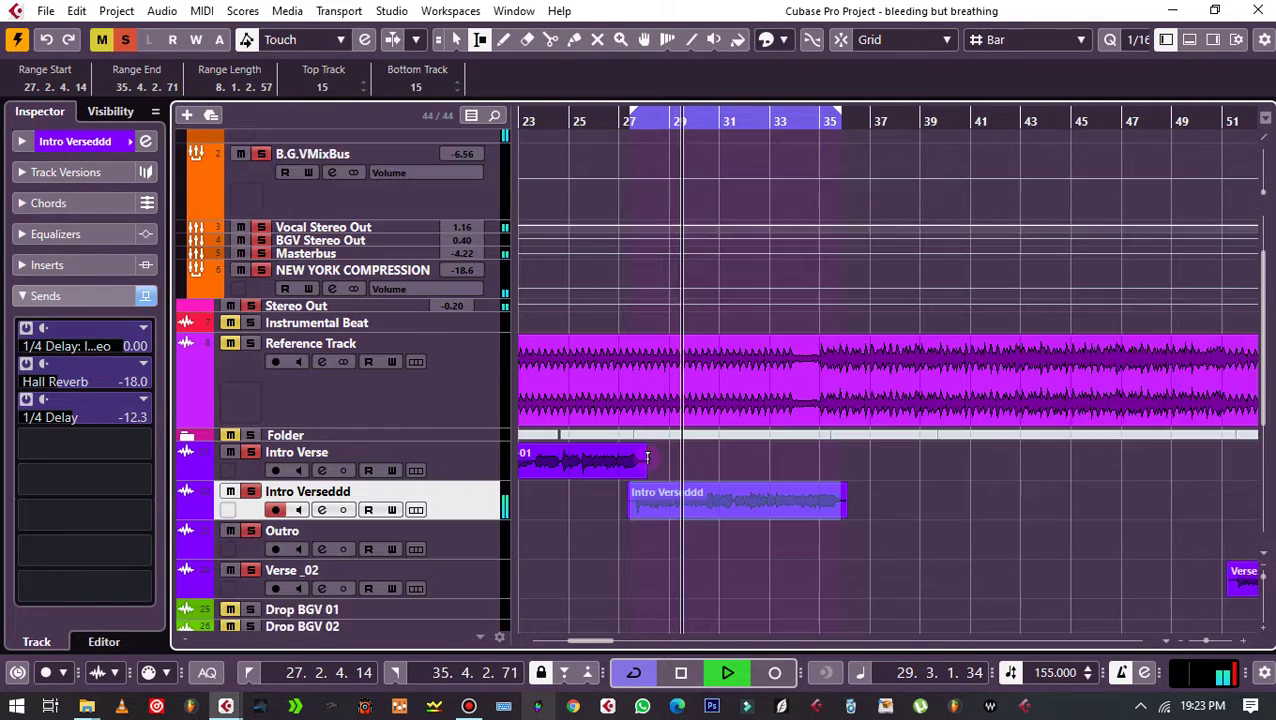
mouse_move(91, 417)
mouse_down()
mouse_move(118, 415)
mouse_move(66, 418)
mouse_up()
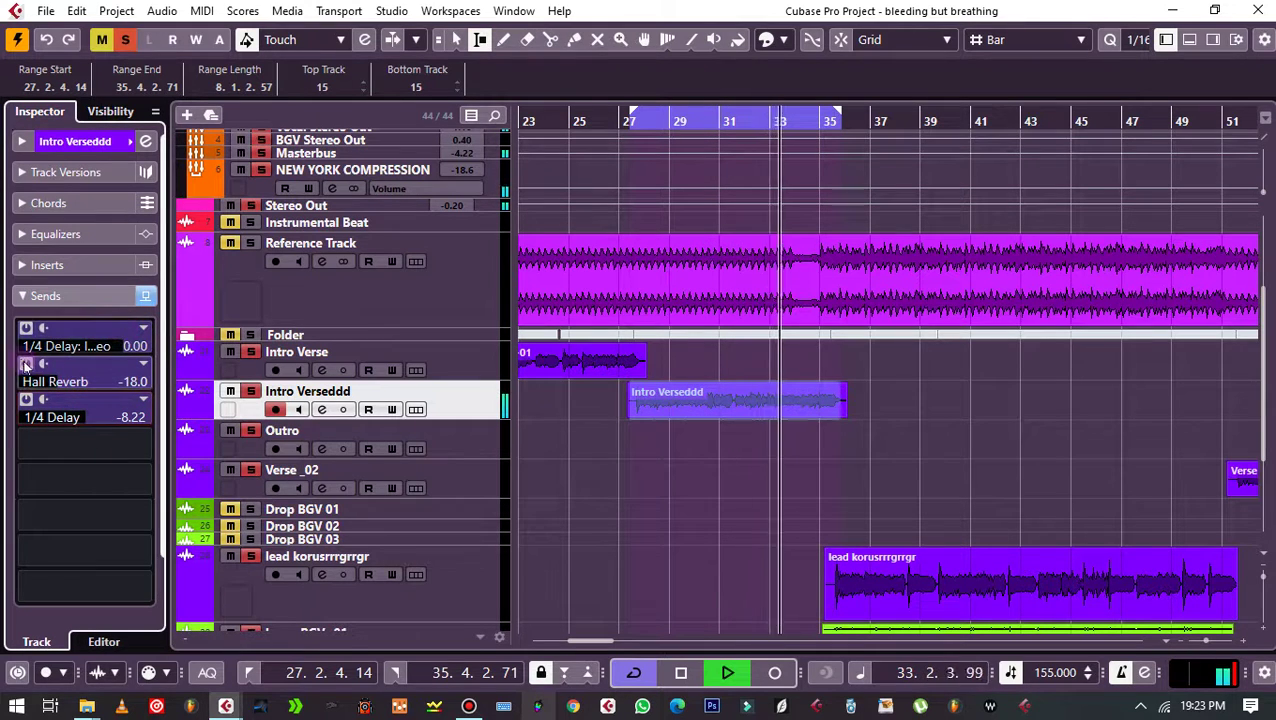
click(633, 119)
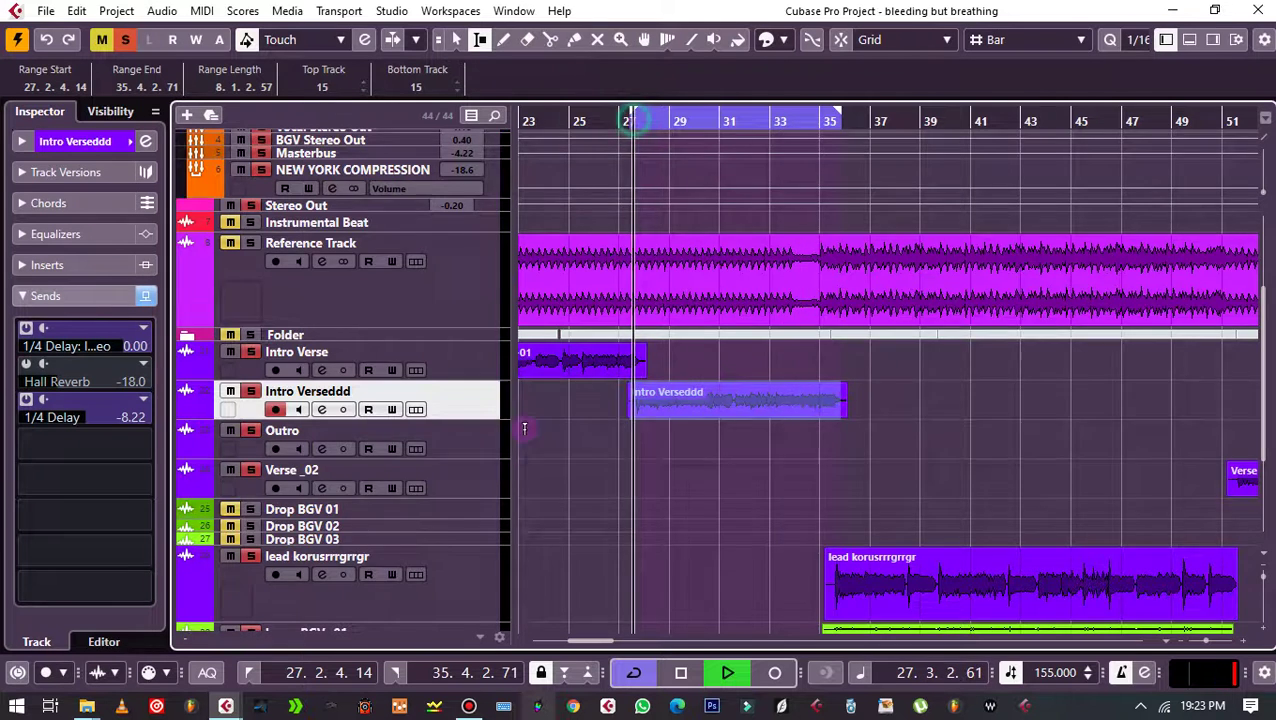
scroll(503, 466, up, 5)
scroll(584, 522, down, 5)
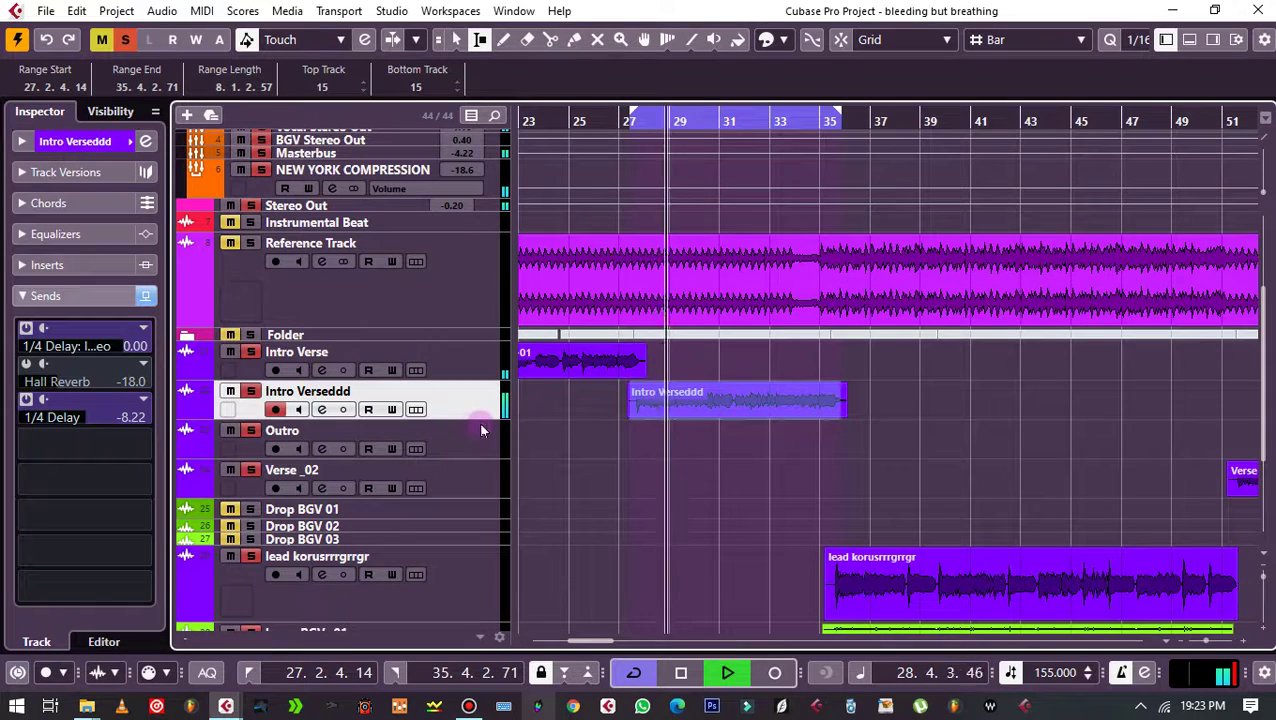
drag(93, 424, 105, 418)
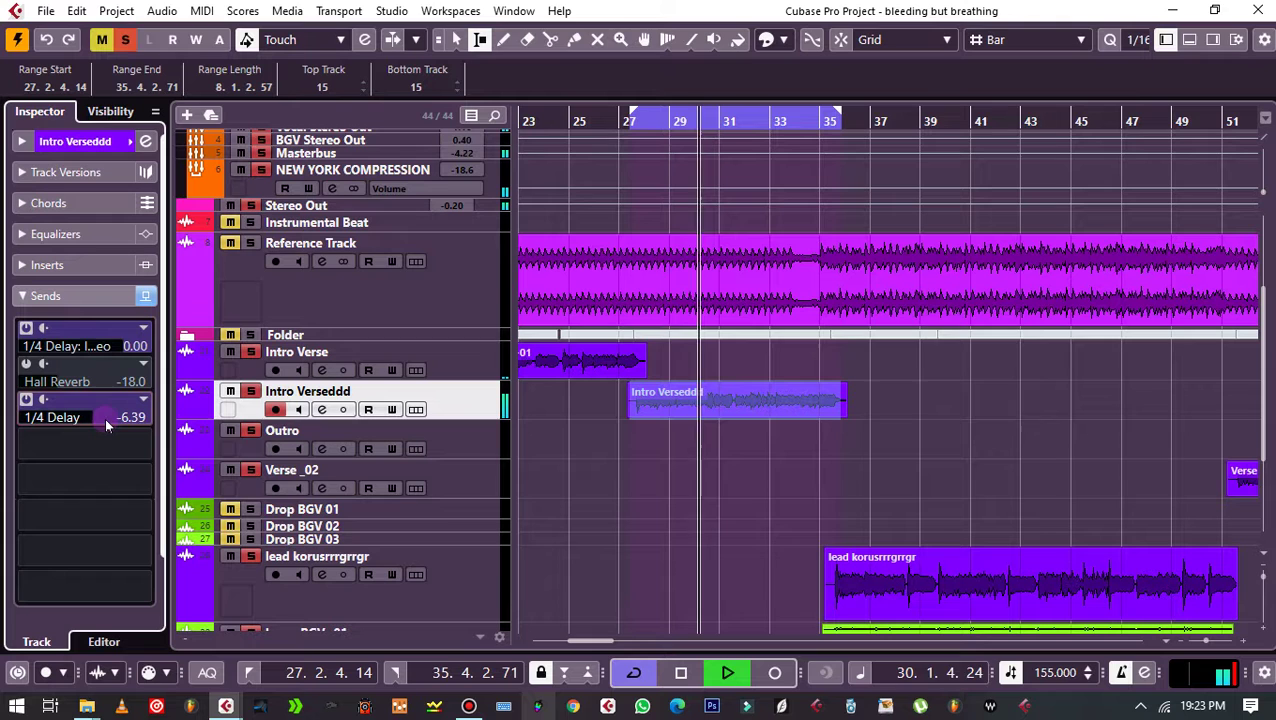
key(space)
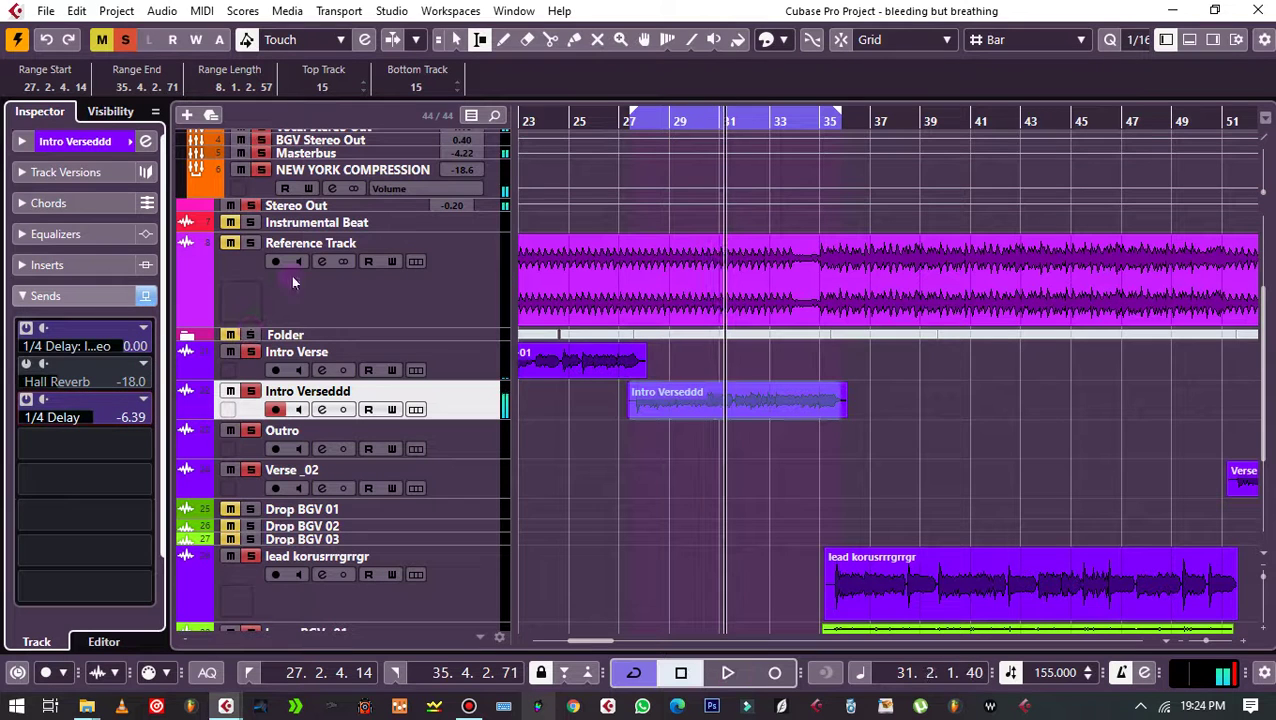
Step: Bring up the 1/4 Delay FX channel's insert effects
scroll(446, 294, up, 3)
scroll(373, 374, down, 9)
scroll(352, 343, up, 12)
scroll(352, 343, down, 12)
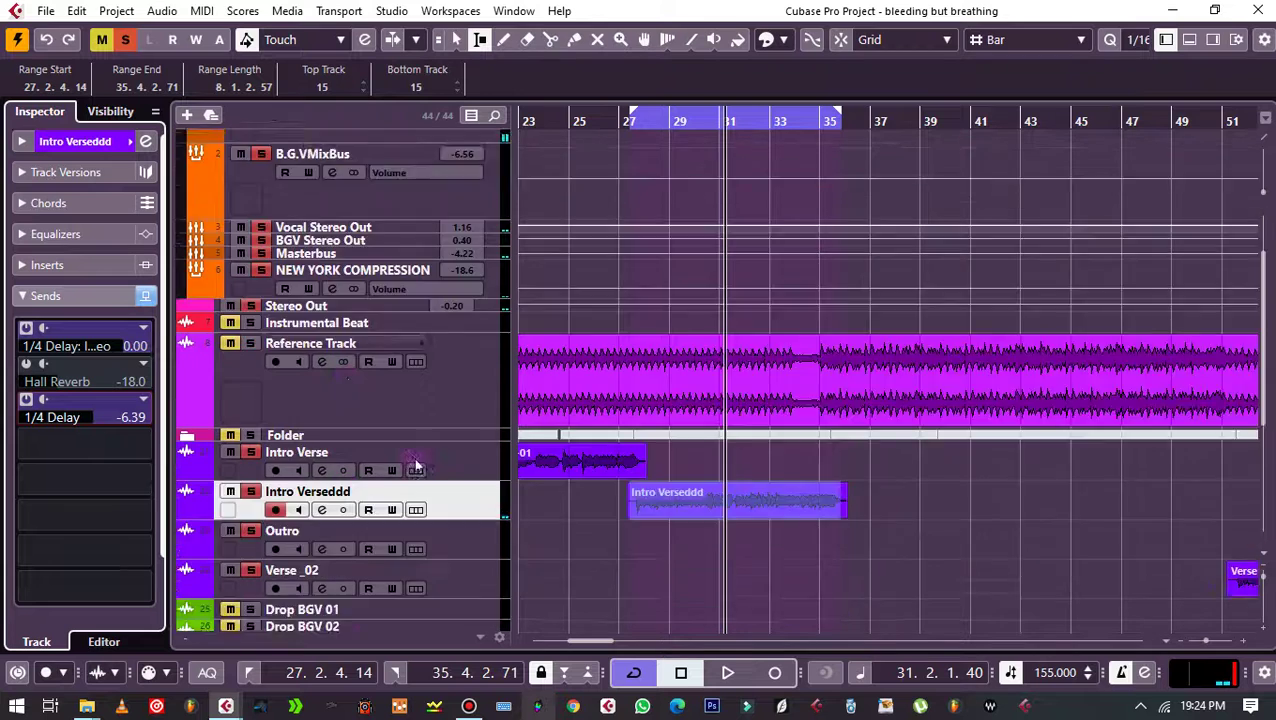
click(346, 567)
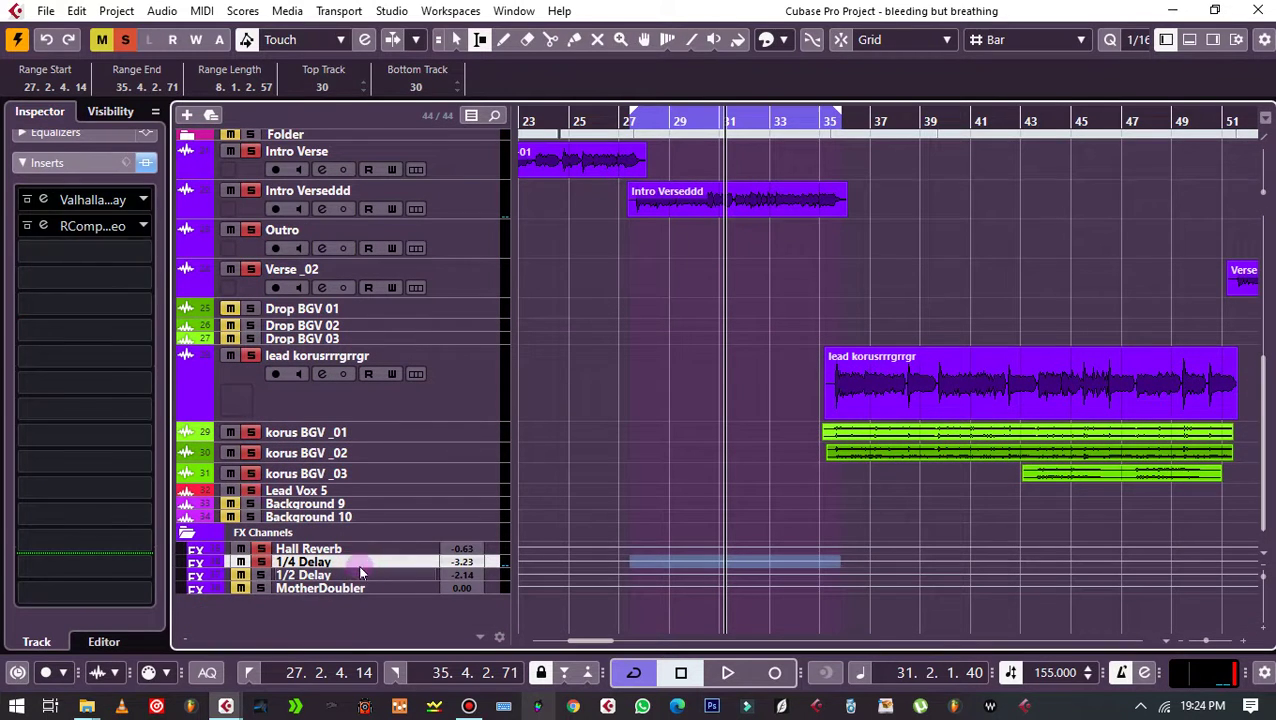
Step: Set the 1/4 Delay RCompressor to attack 10.0, release 37.8 and threshold -24.3
click(85, 227)
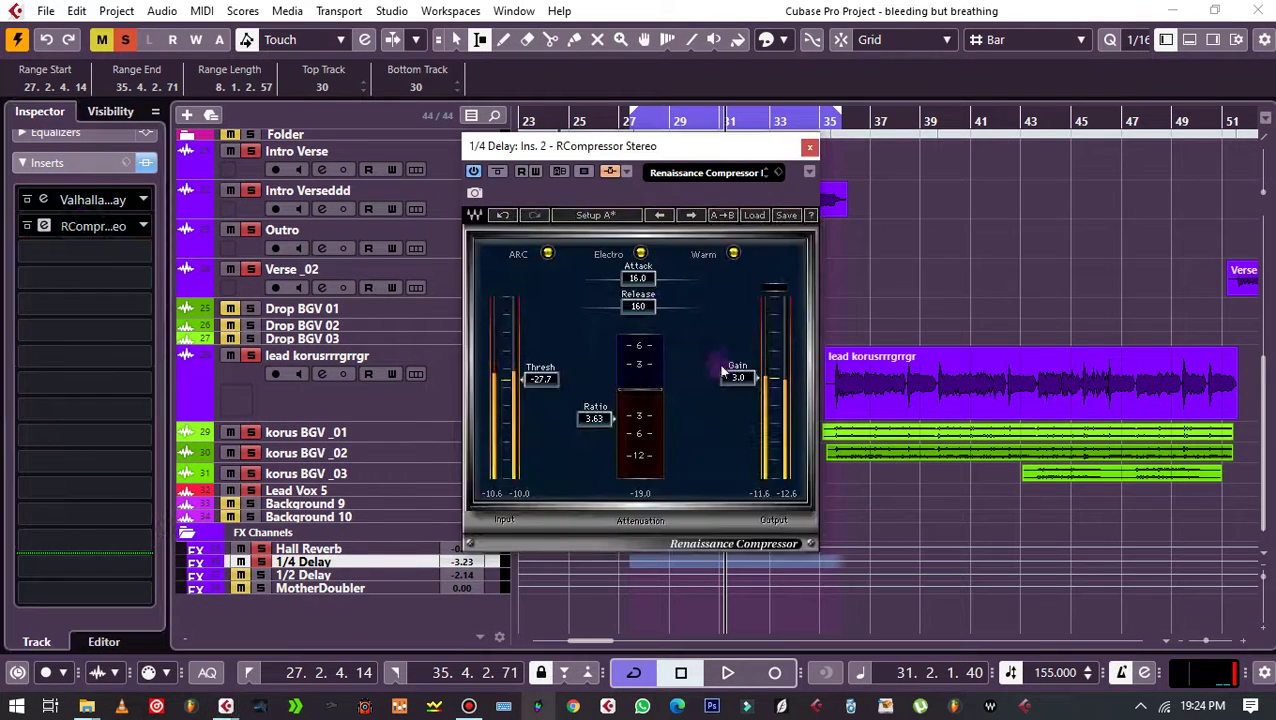
drag(620, 278, 638, 330)
drag(620, 278, 634, 282)
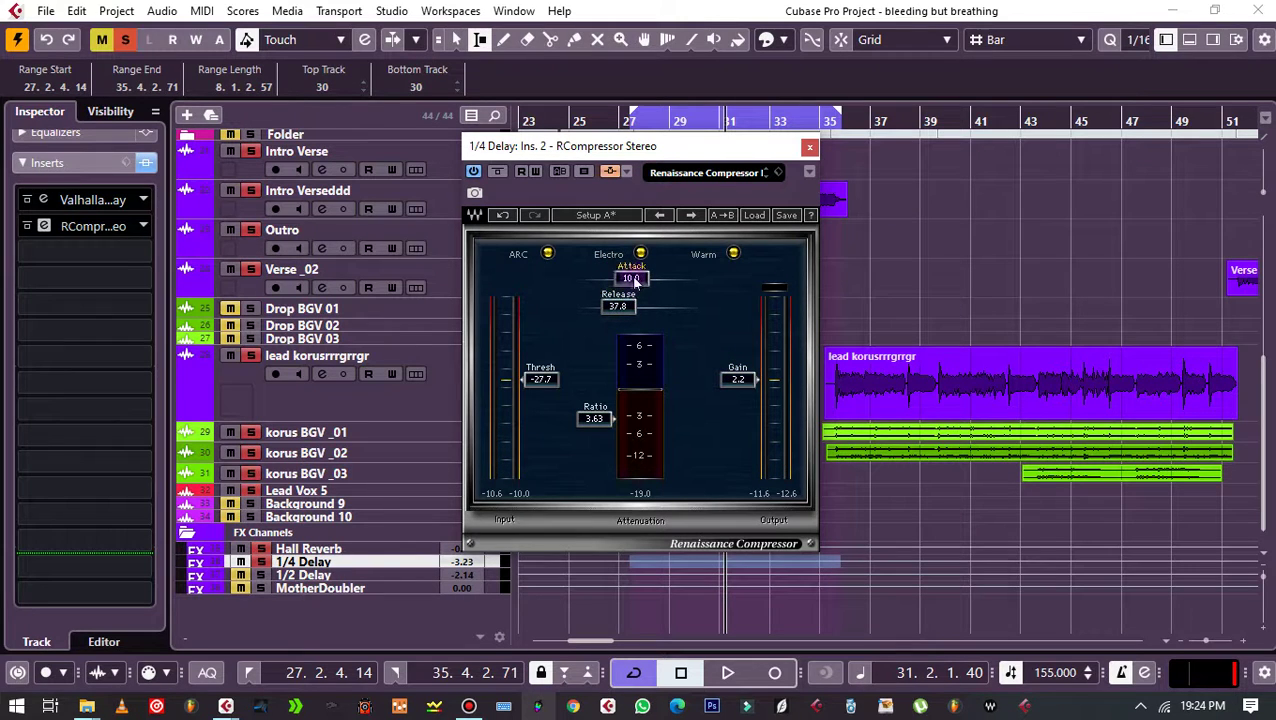
drag(545, 382, 545, 375)
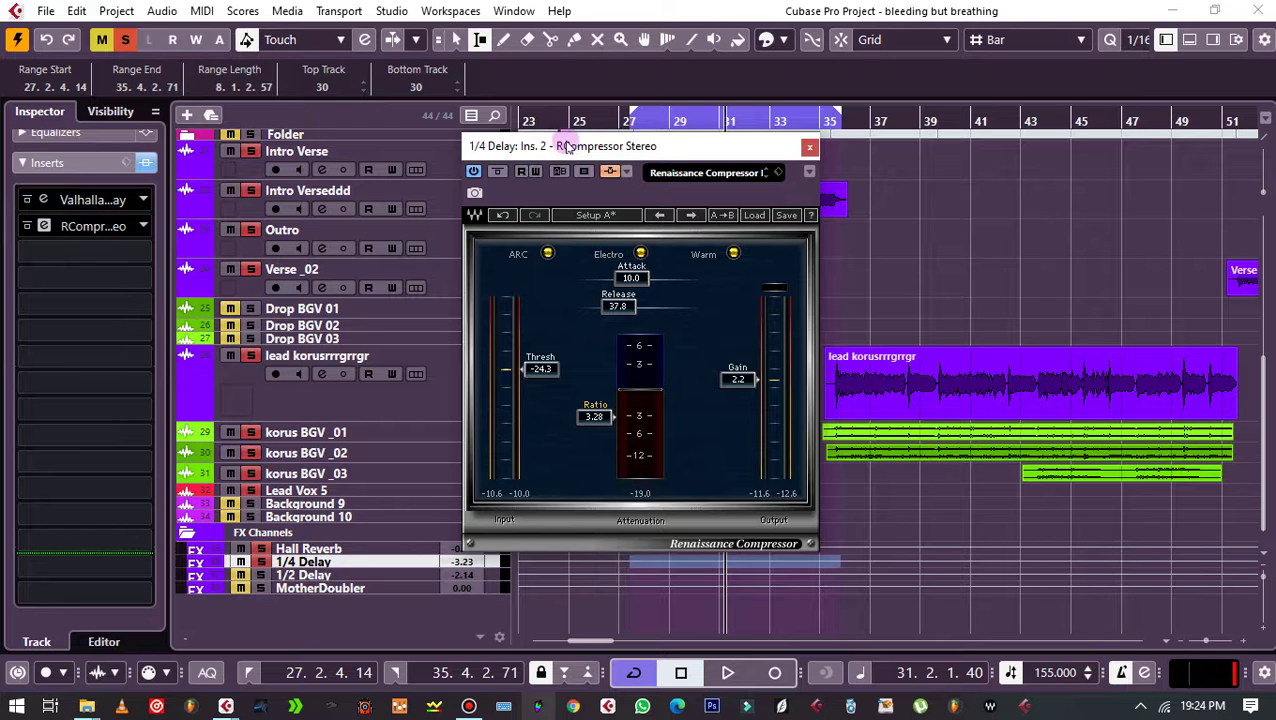
Step: Reposition and close the RCompressor window, accidentally trimming the Intro Verseddd event start
drag(567, 147, 564, 192)
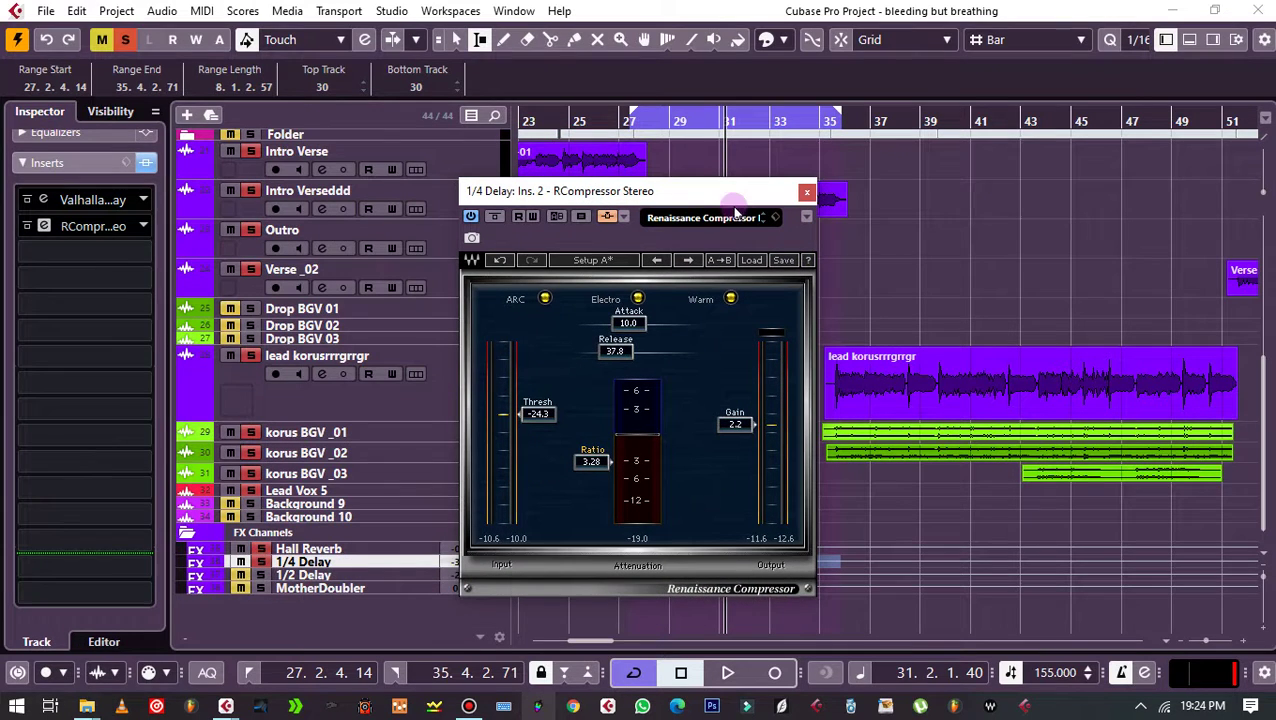
drag(703, 188, 674, 286)
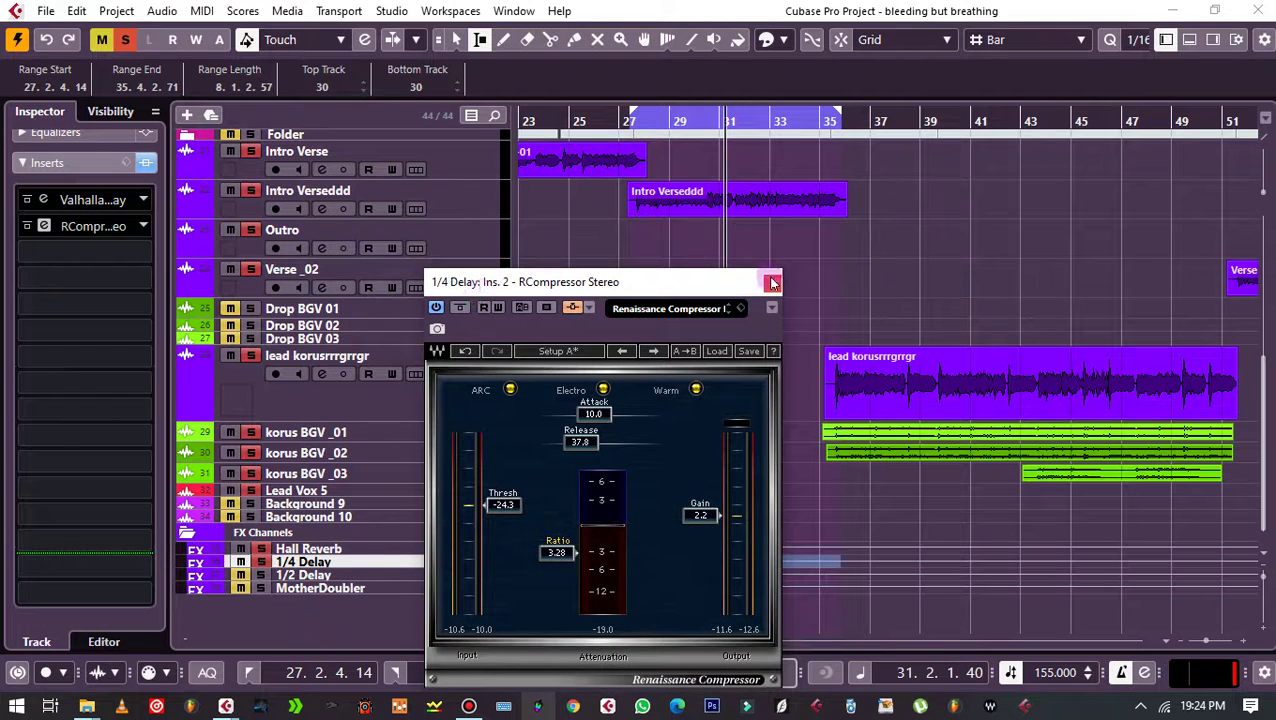
key(1)
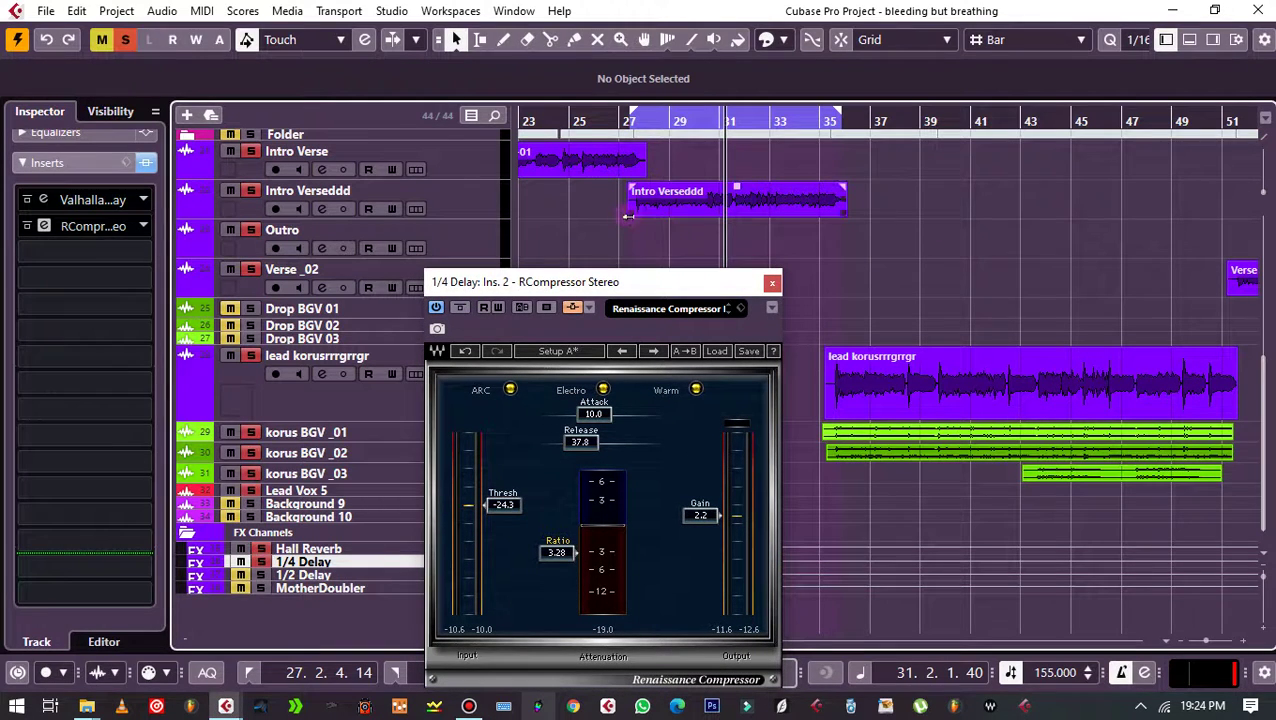
drag(628, 215, 635, 216)
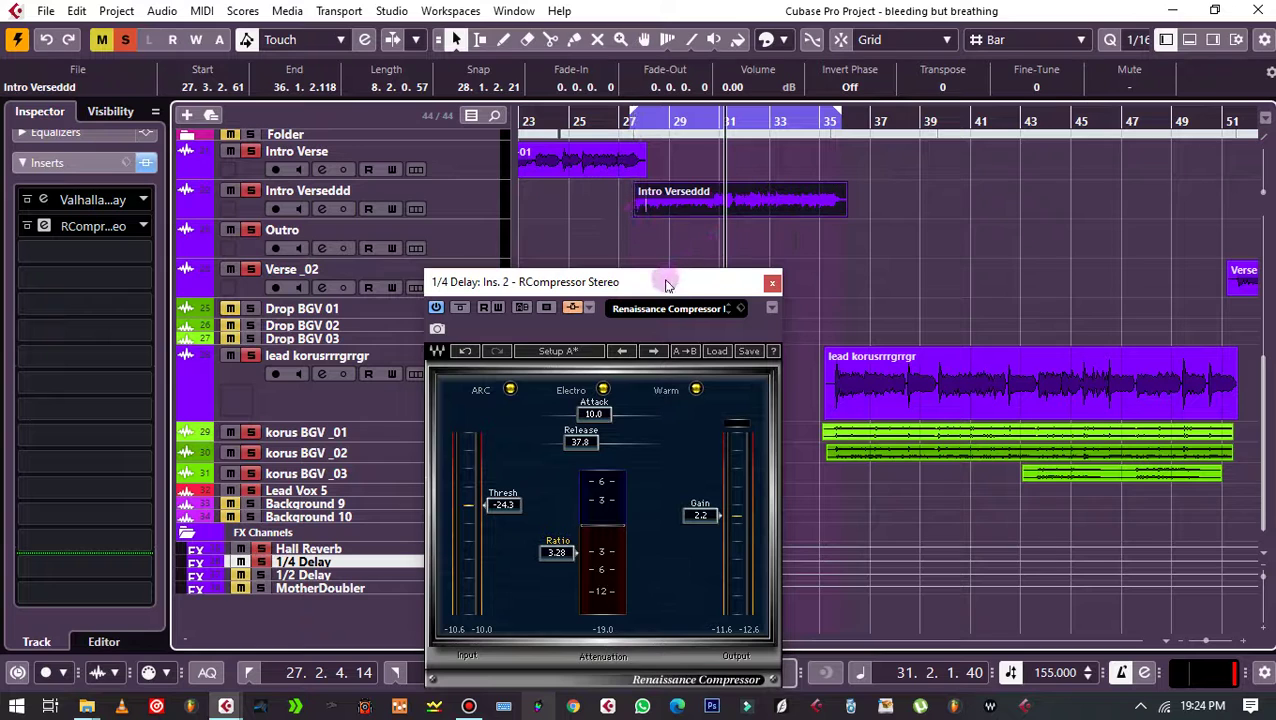
drag(667, 285, 649, 251)
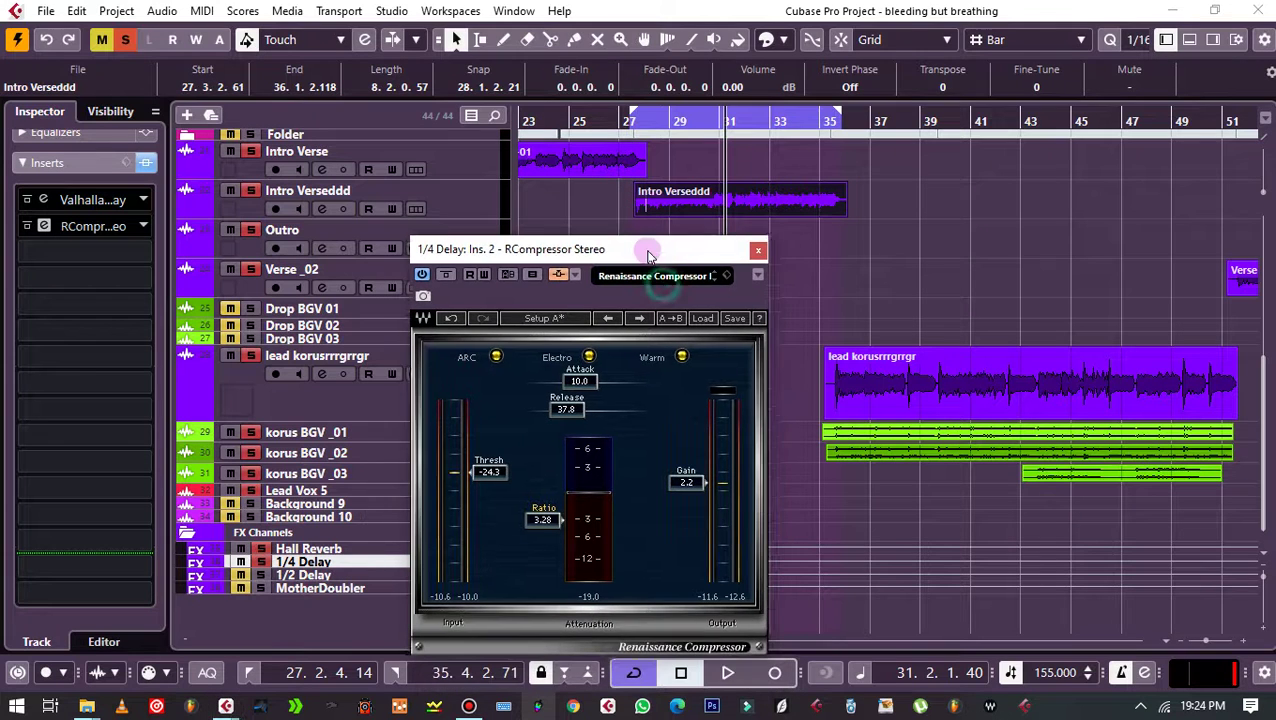
click(757, 248)
Step: Undo the accidental trim and reselect the Intro Verseddd track, deselecting its event
key(ctrl+z)
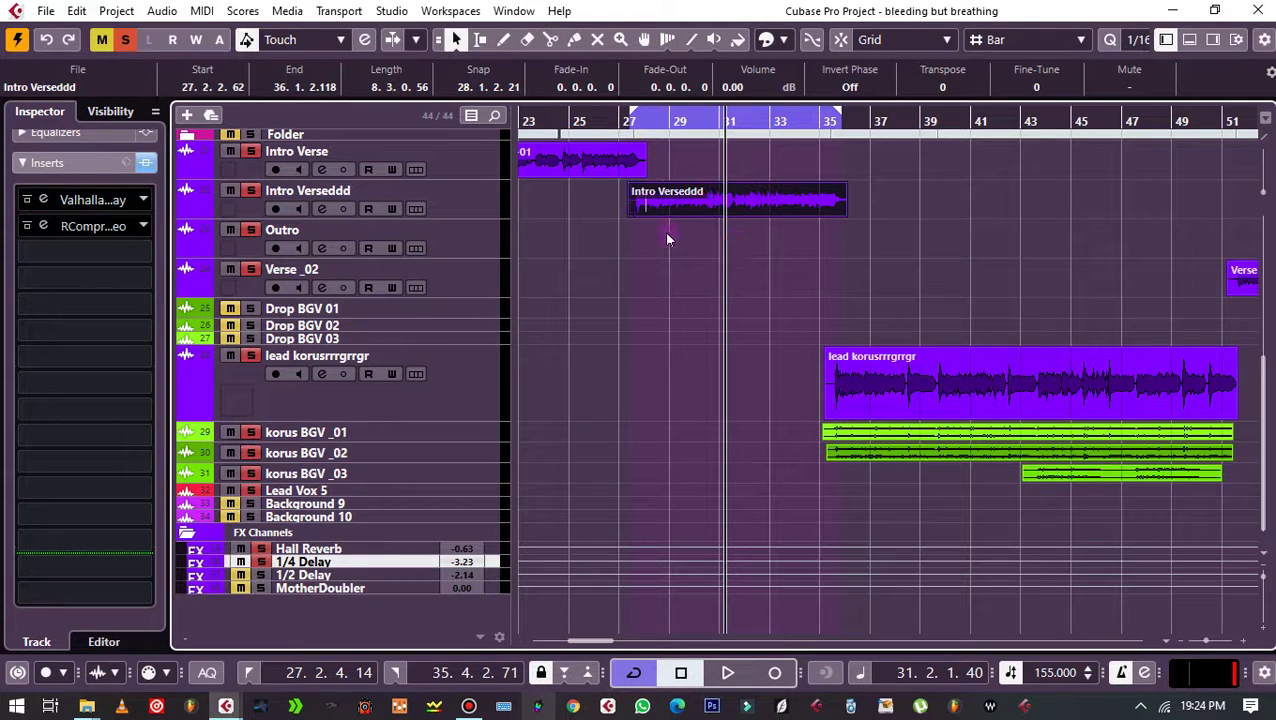
click(479, 206)
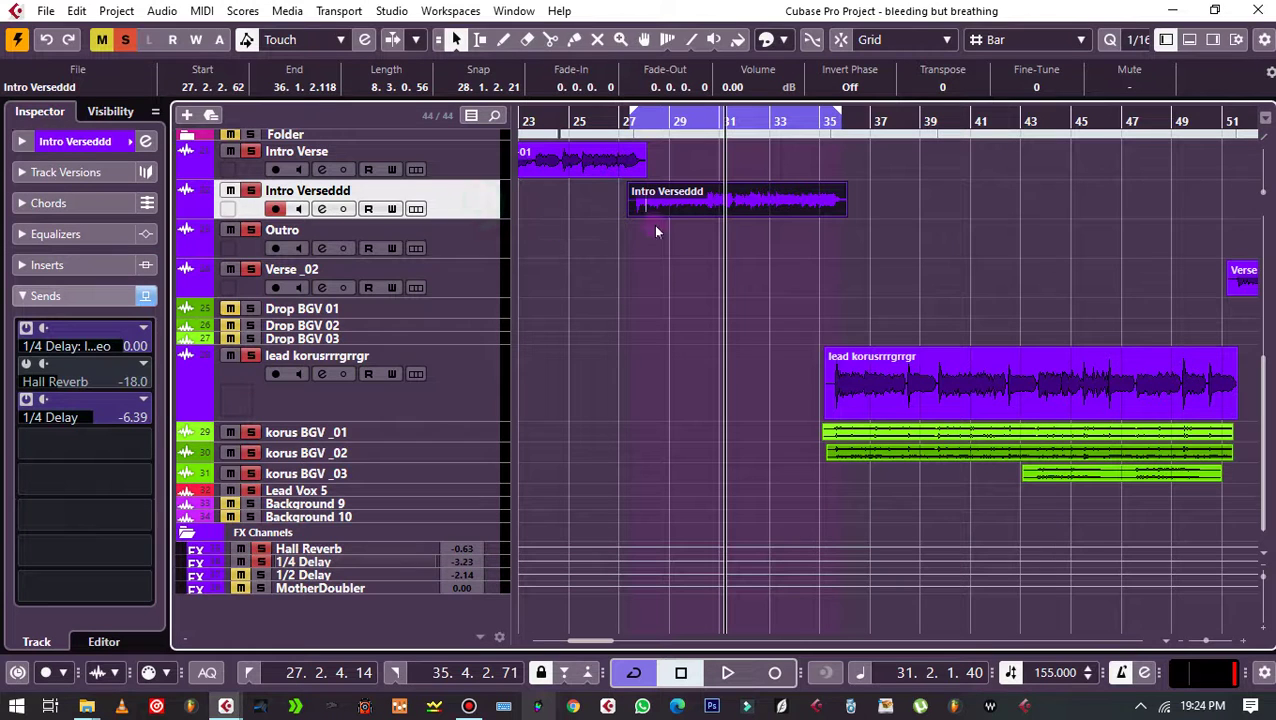
click(727, 240)
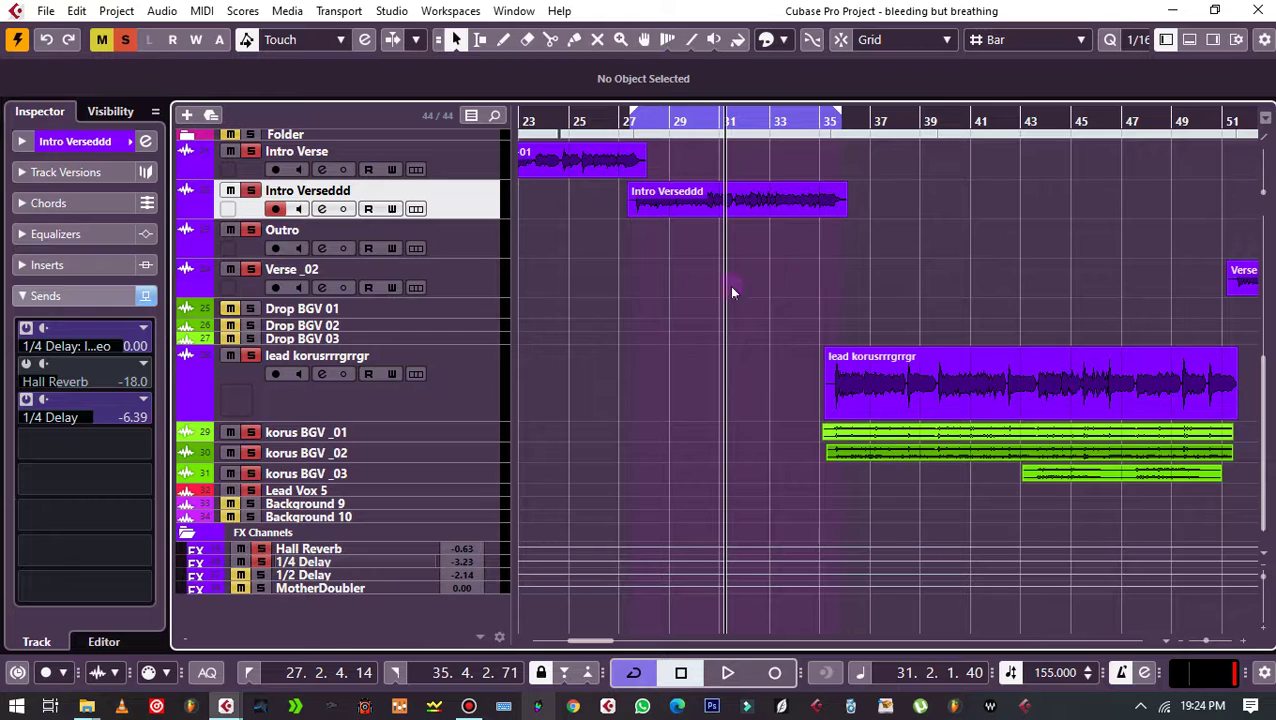
scroll(681, 289, up, 5)
scroll(680, 287, down, 5)
scroll(640, 358, up, 2)
scroll(618, 350, down, 2)
Step: Select the MotherDoubler FX channel and inspect its Doubler4 Stereo editor, then close it
click(402, 589)
click(100, 200)
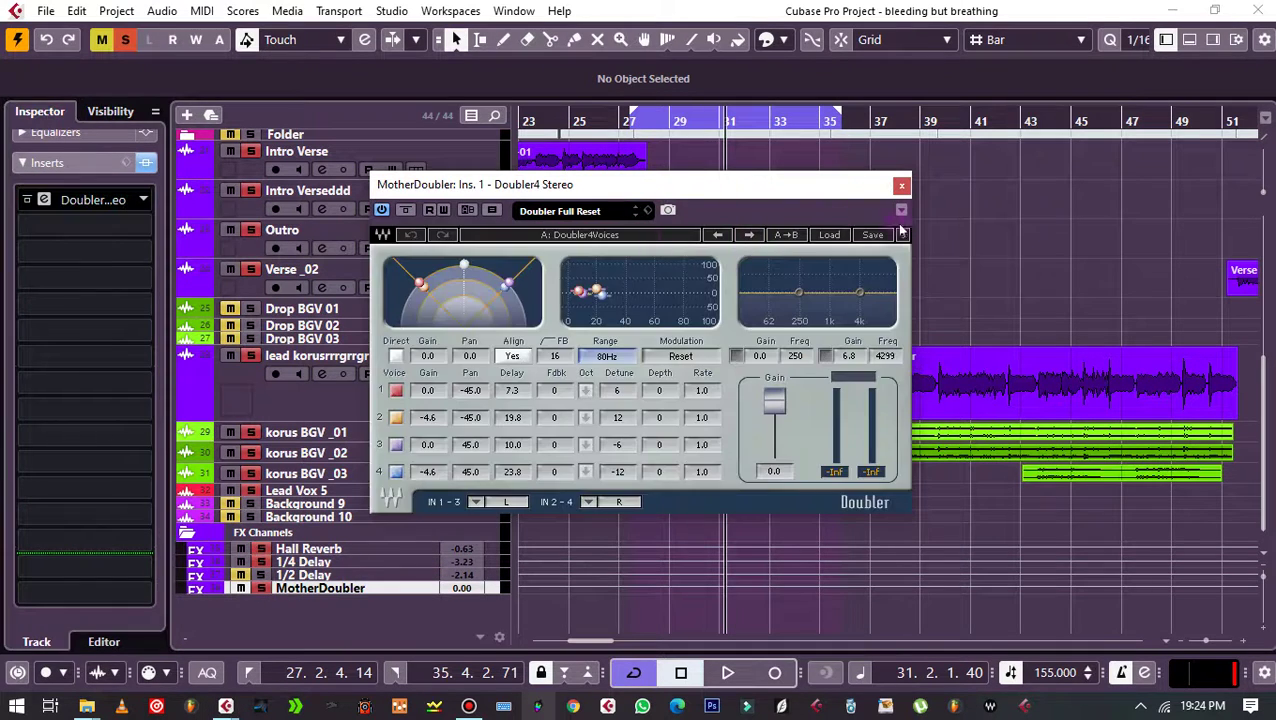
click(901, 186)
scroll(691, 252, up, 2)
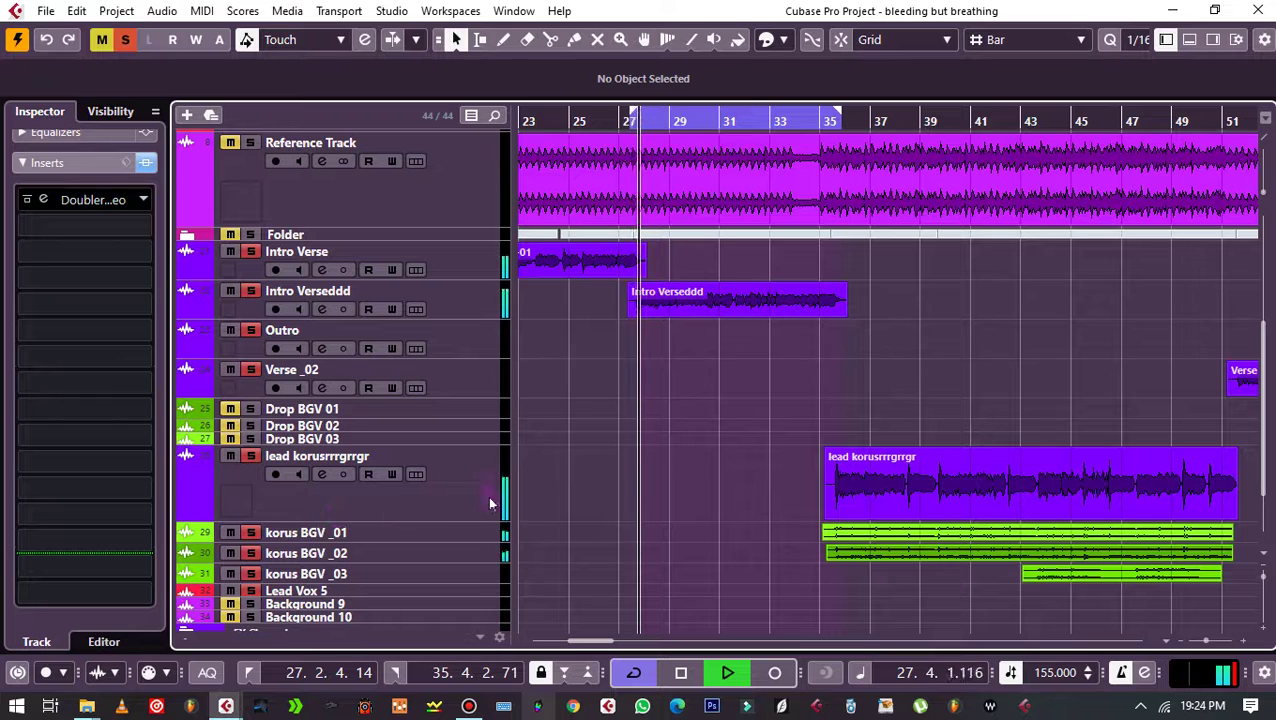
Step: Extend the loop end to bar 54, play from bar 35, and show lead korusrrrgrgr's sends
drag(840, 113, 1262, 113)
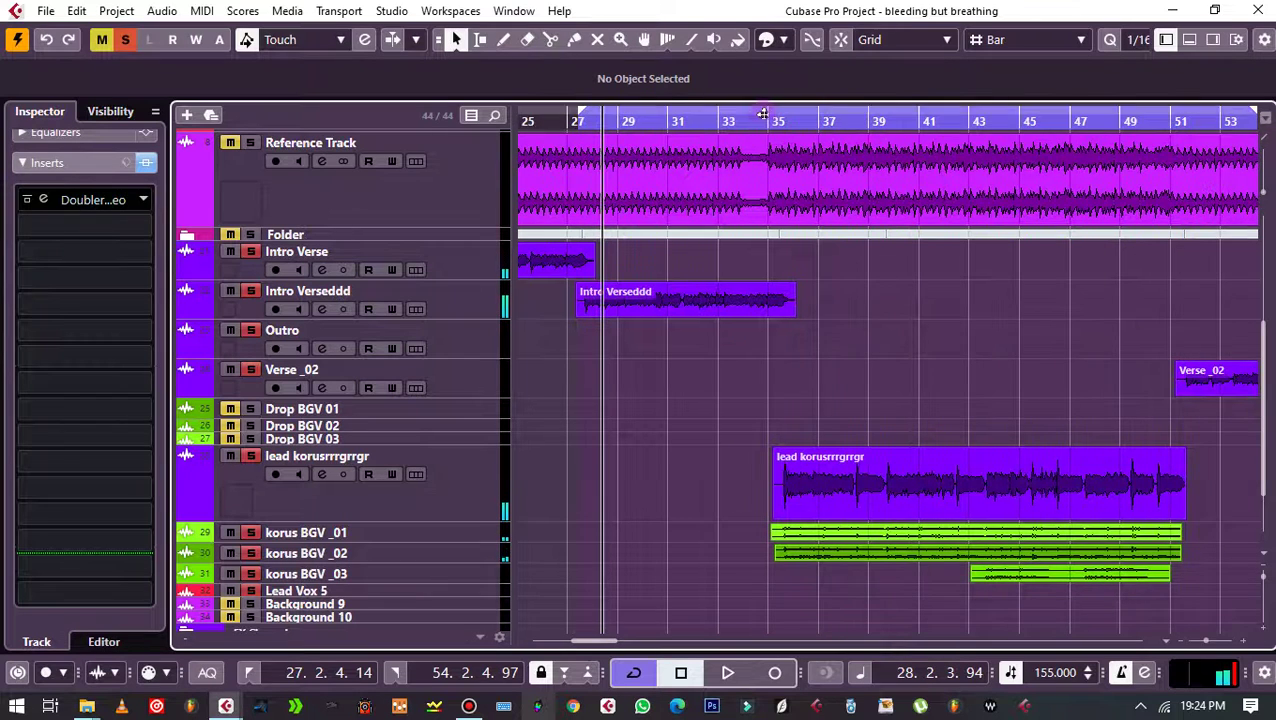
click(812, 121)
key(space)
click(434, 509)
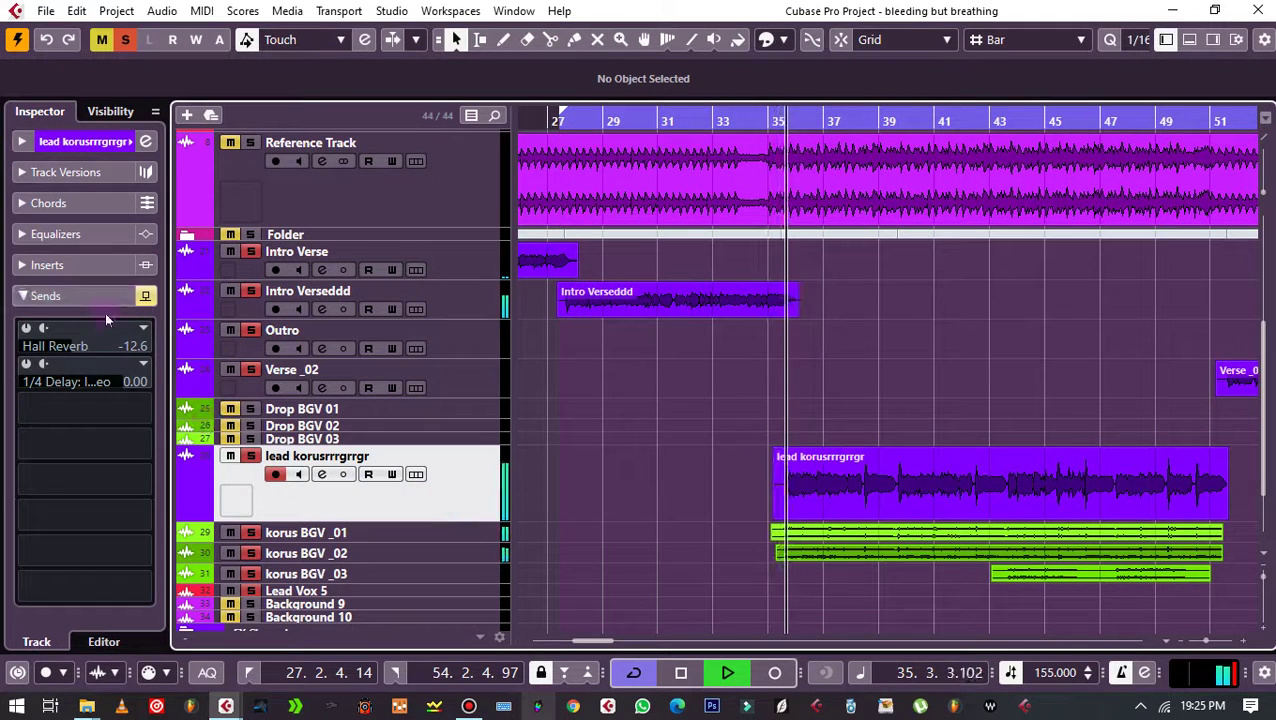
scroll(587, 455, down, 2)
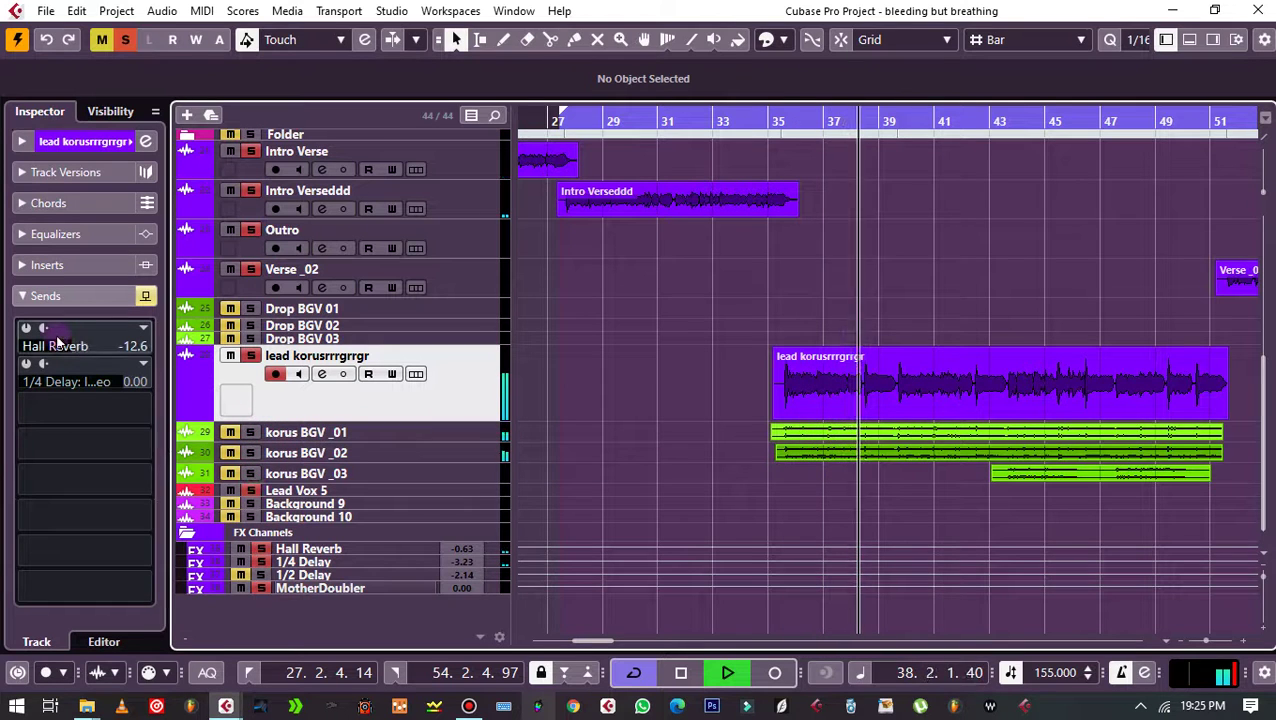
Step: Route the lead korusrrrgrgr third send to MotherDoubler and take the sends out of bypass
click(140, 406)
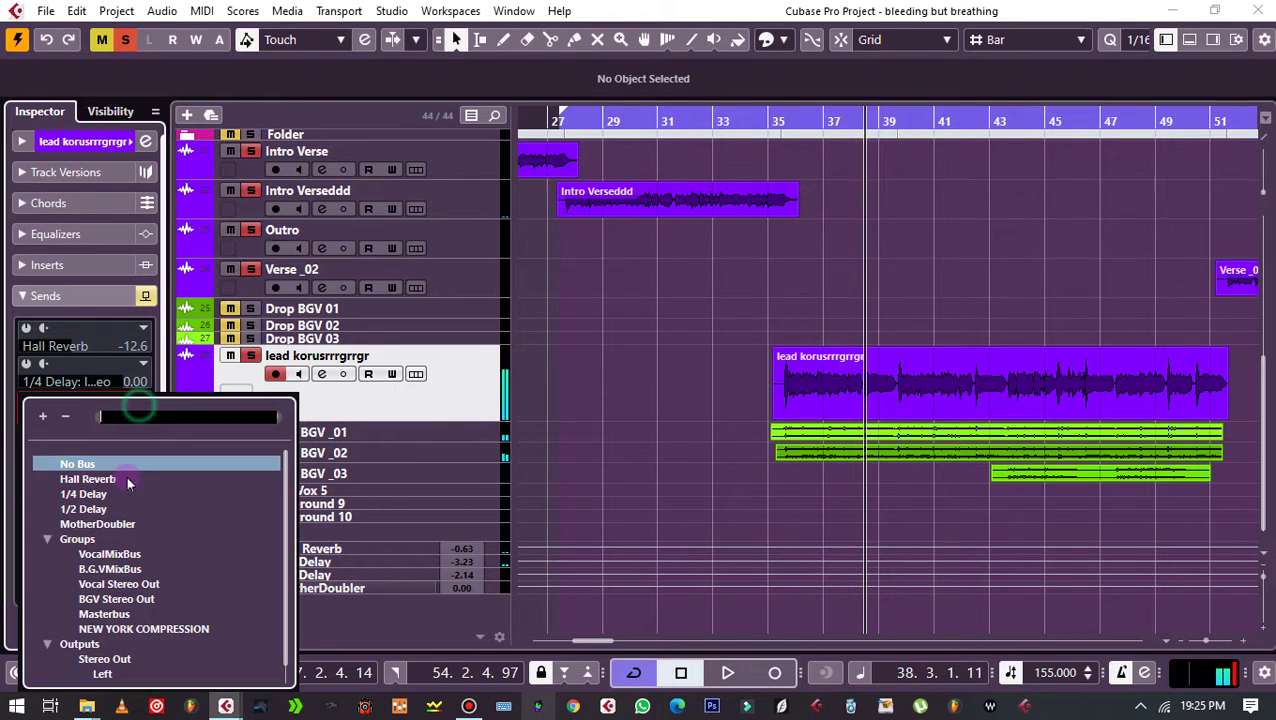
click(100, 524)
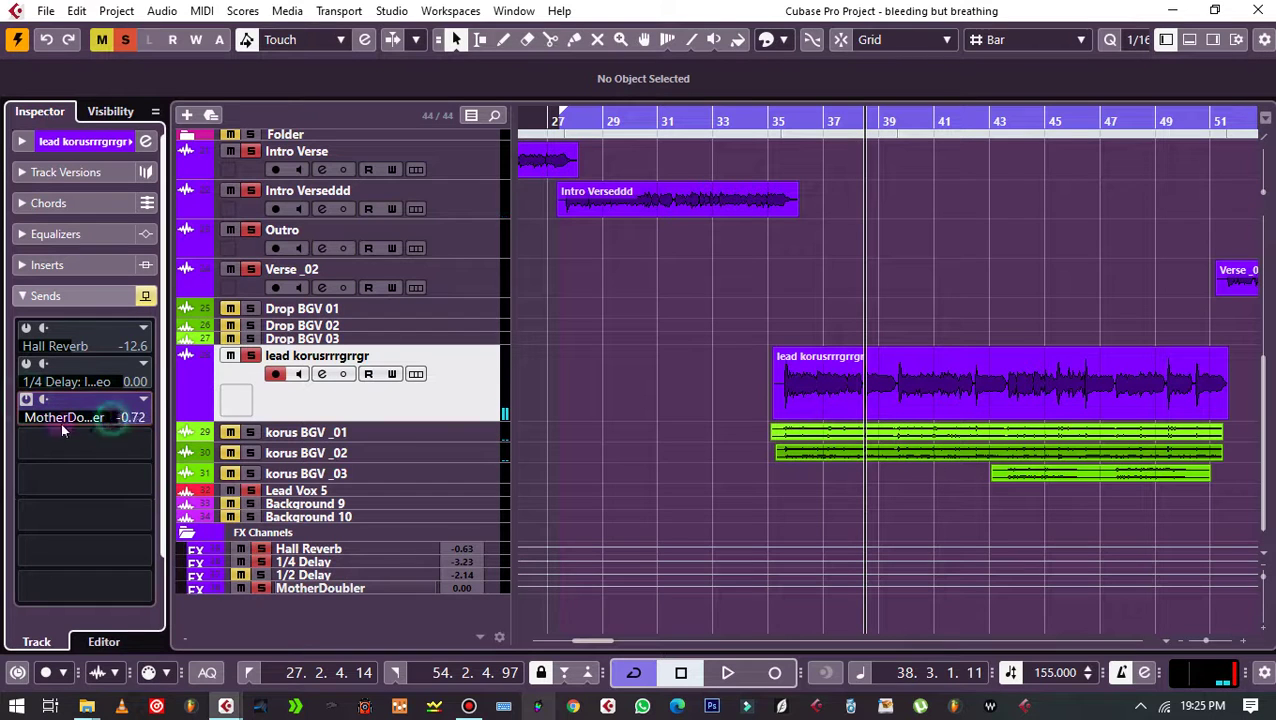
click(132, 298)
click(85, 295)
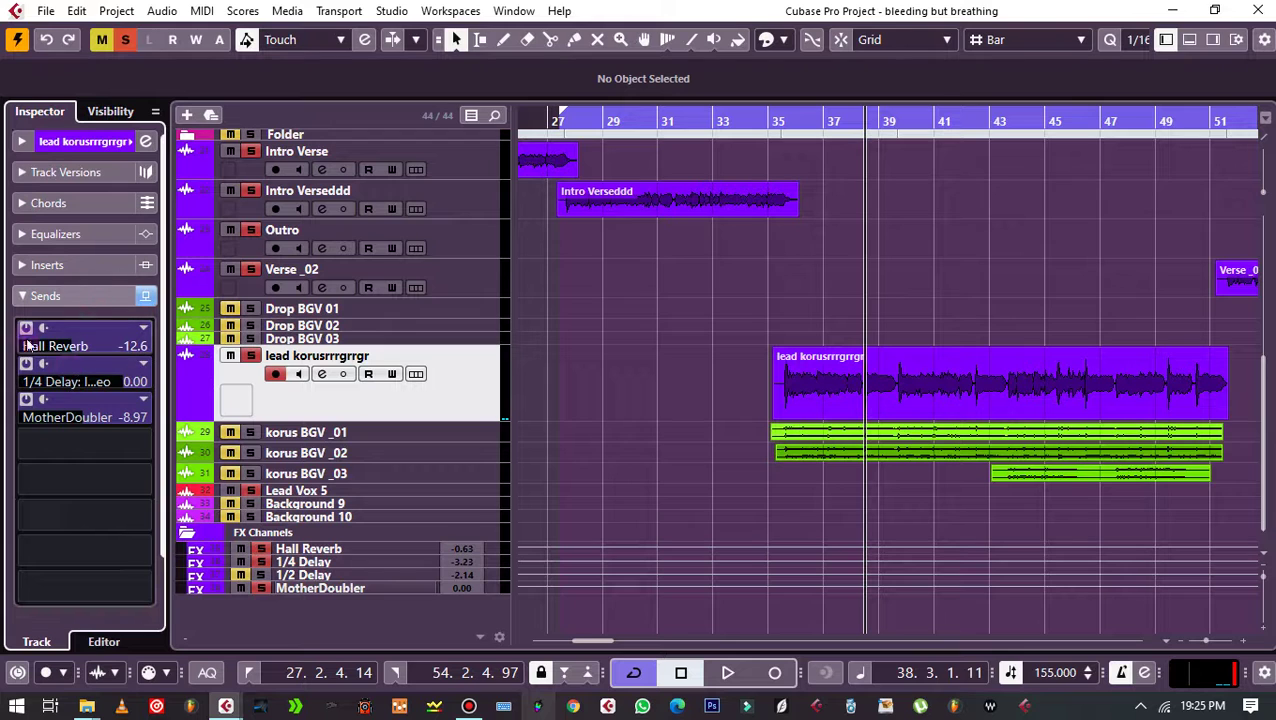
click(26, 328)
Step: Set the MotherDoubler send level to -21.8 while playing back from bar 35
key(space)
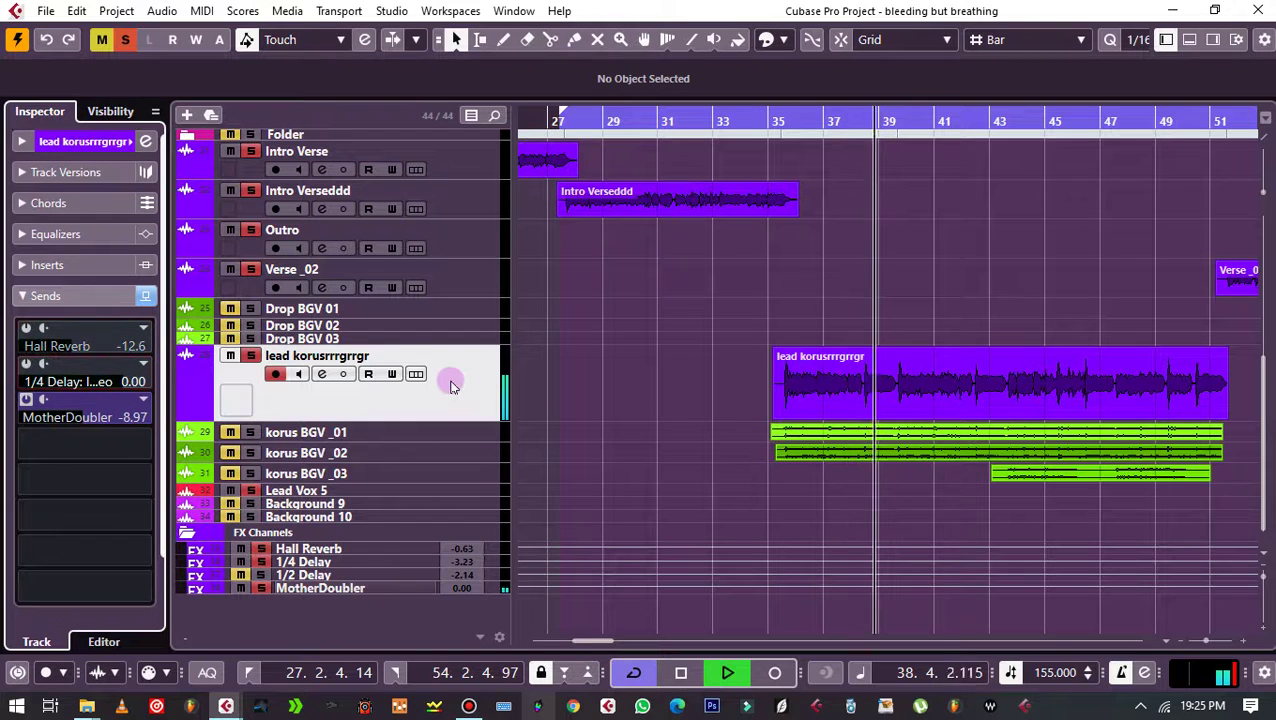
click(95, 417)
mouse_move(124, 422)
mouse_down()
mouse_move(160, 425)
mouse_move(84, 425)
mouse_move(129, 425)
mouse_move(106, 427)
mouse_up()
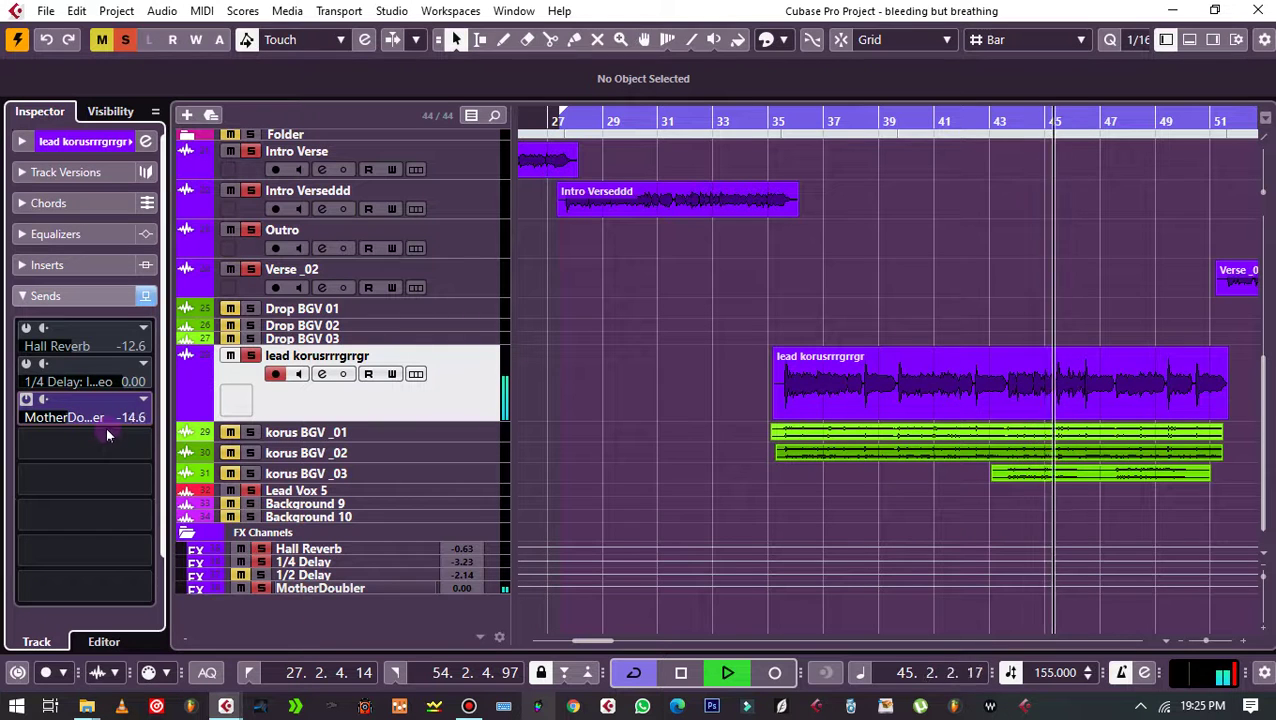
scroll(433, 380, up, 5)
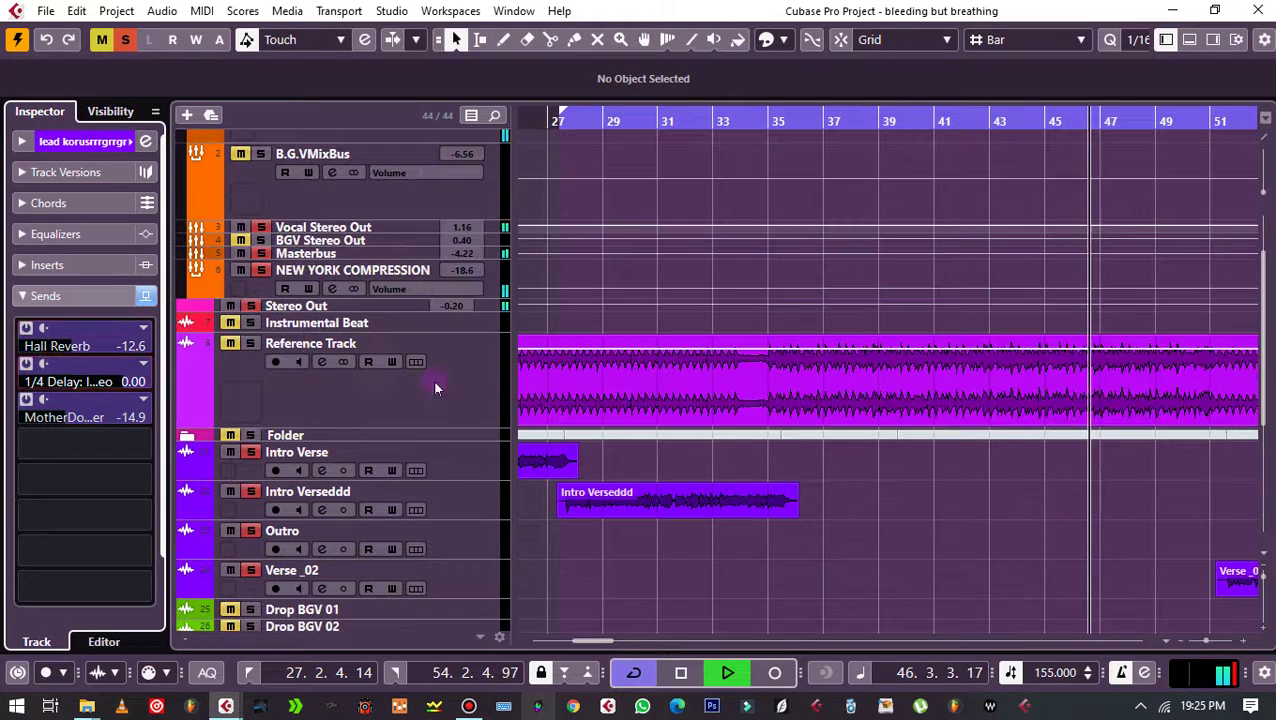
scroll(700, 450, down, 5)
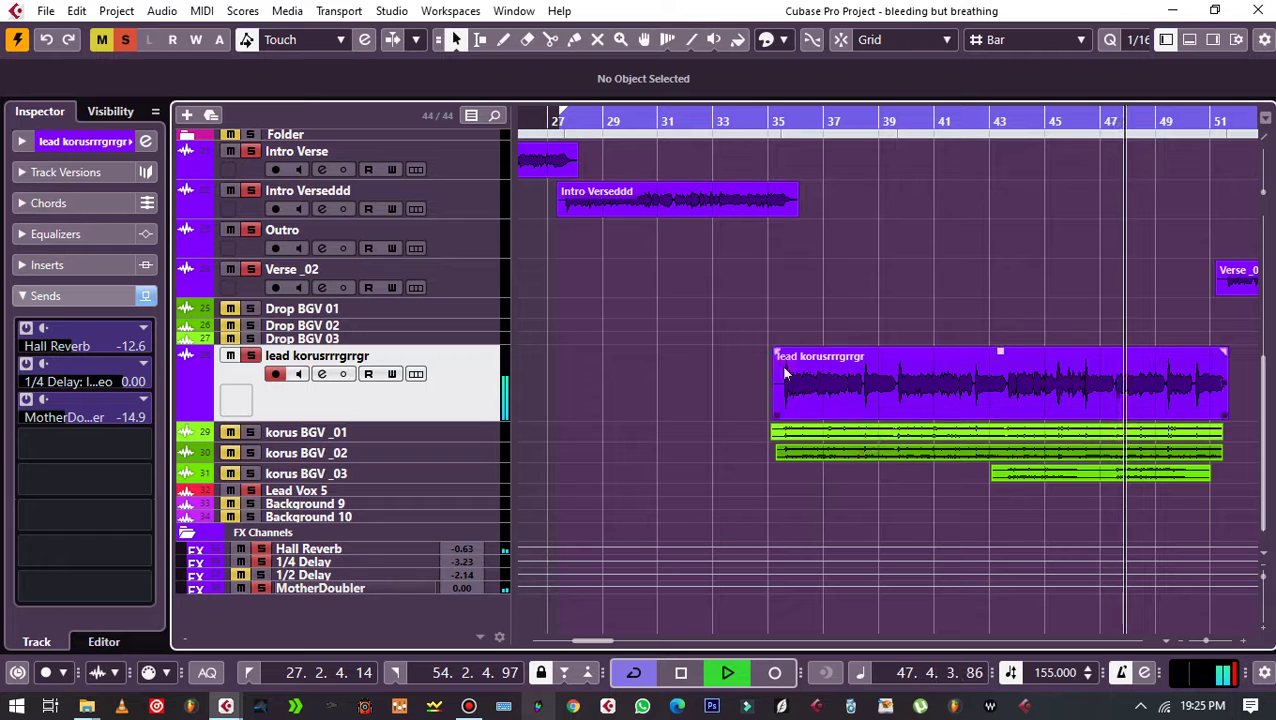
click(773, 119)
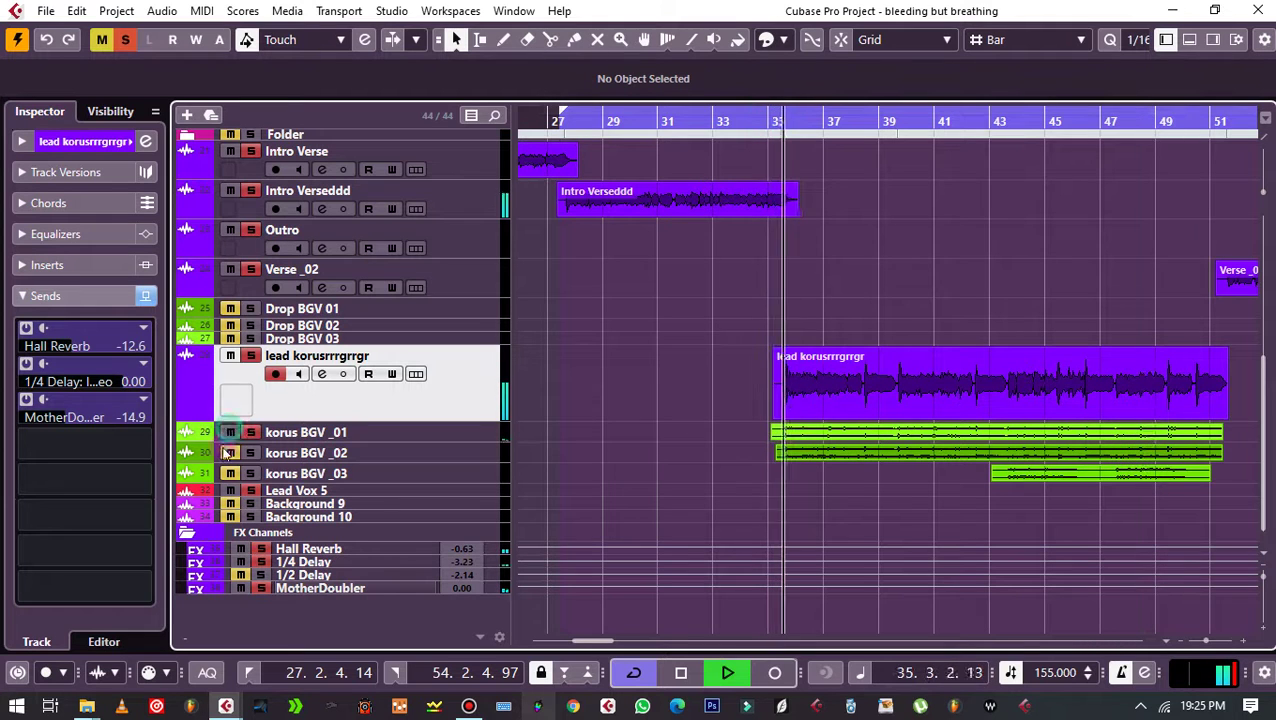
scroll(720, 483, up, 3)
scroll(484, 600, down, 3)
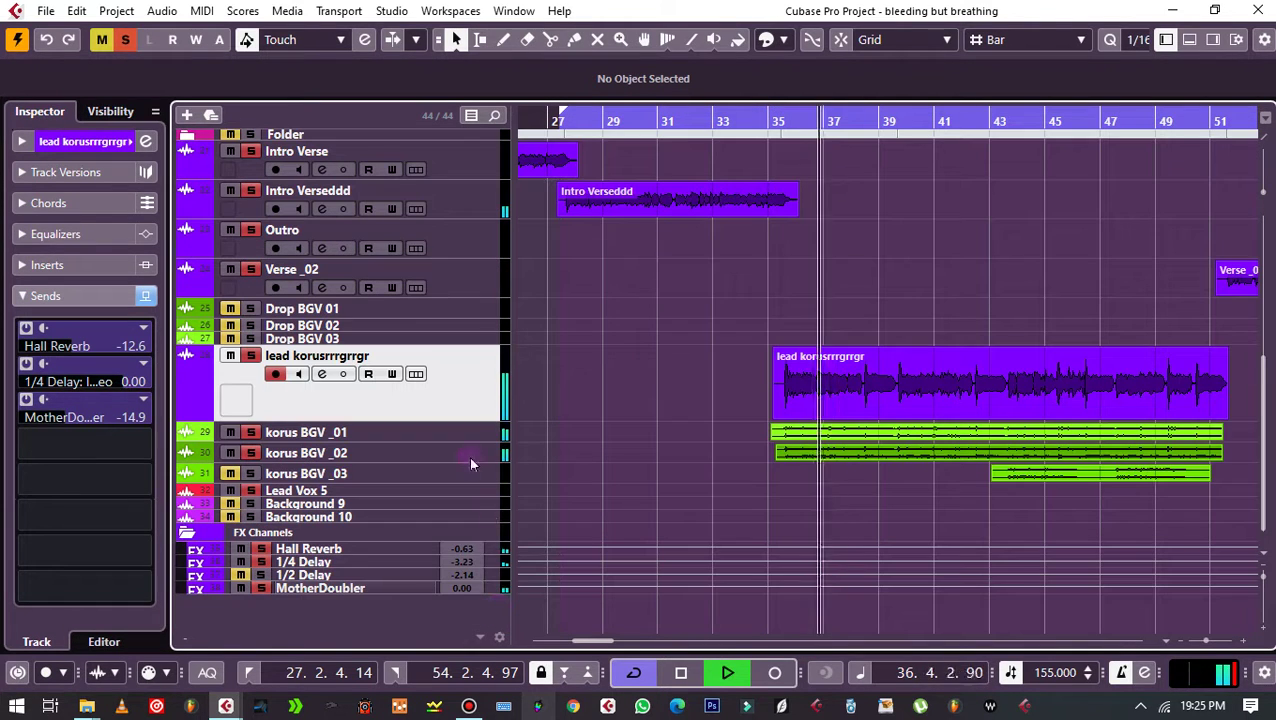
scroll(500, 410, up, 5)
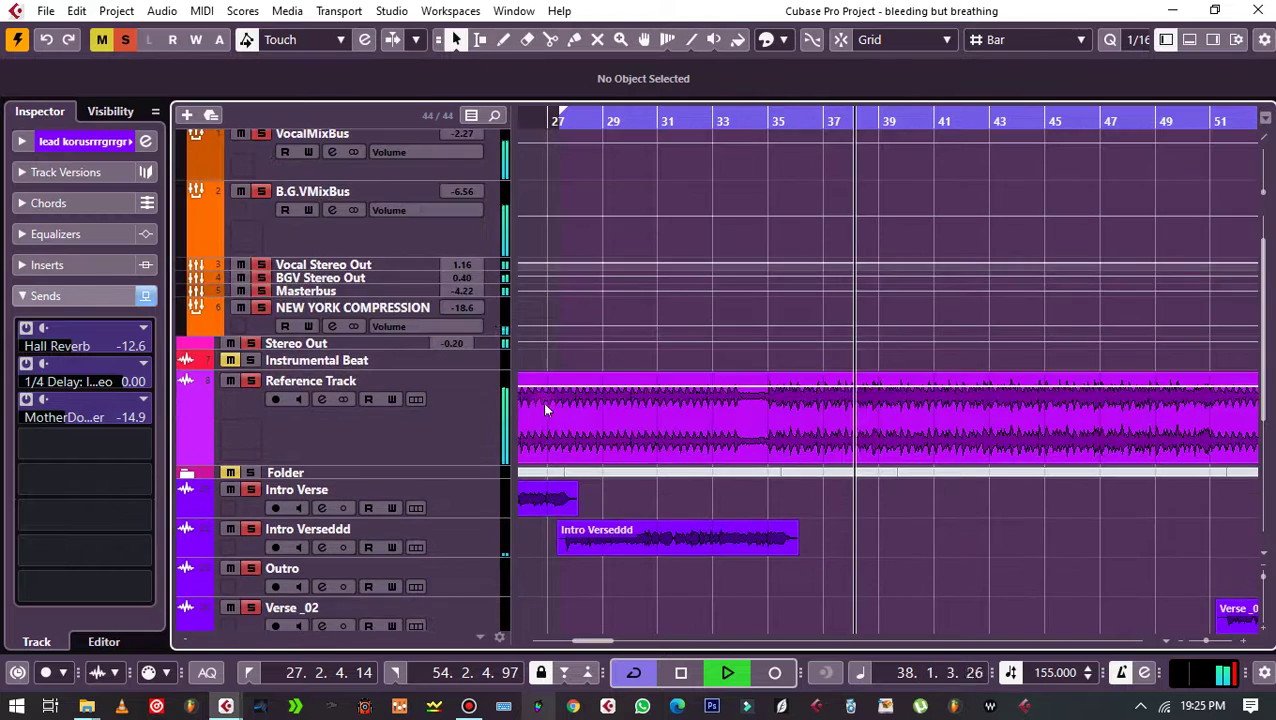
scroll(542, 402, down, 3)
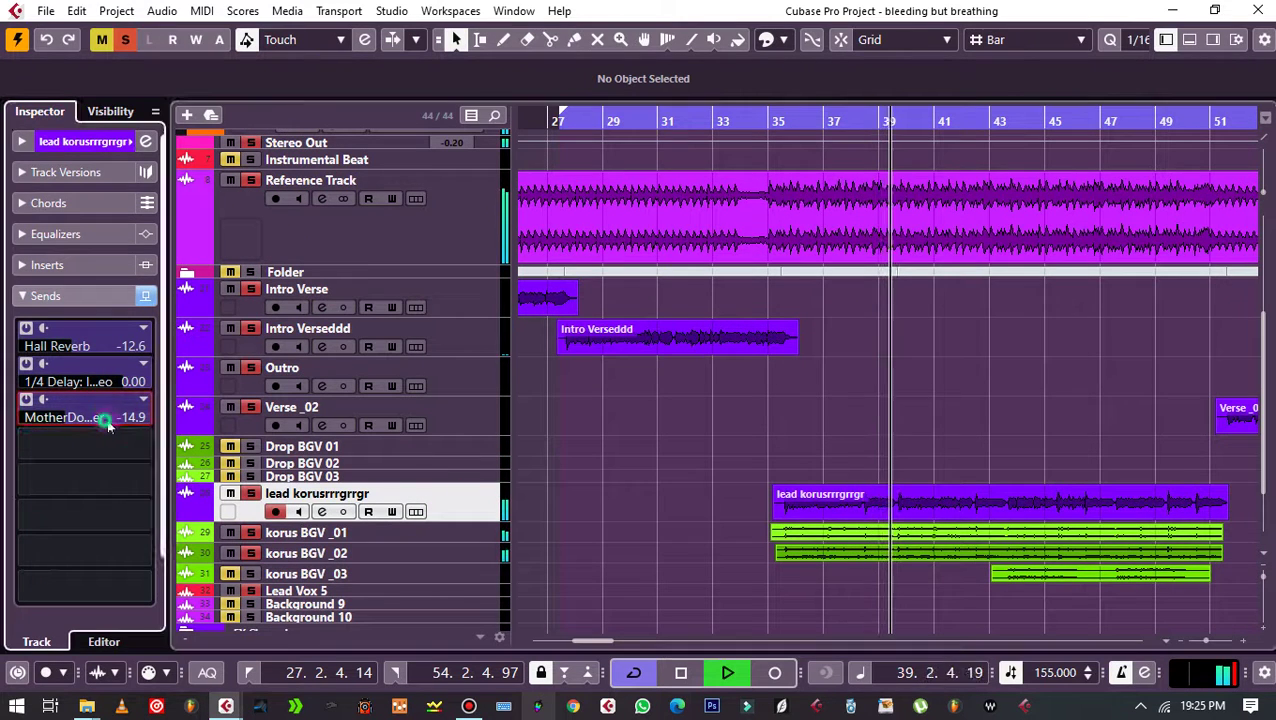
mouse_move(102, 419)
mouse_down()
mouse_move(146, 424)
mouse_move(103, 421)
mouse_up()
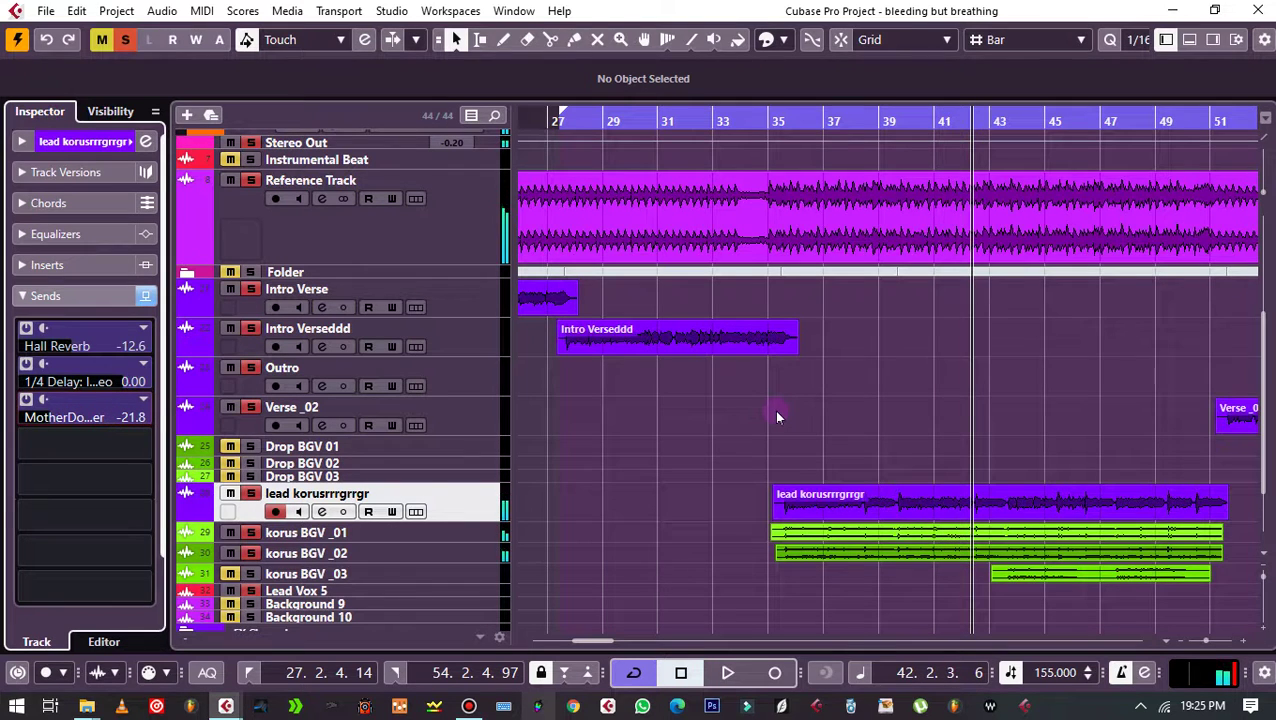
scroll(777, 416, down, 2)
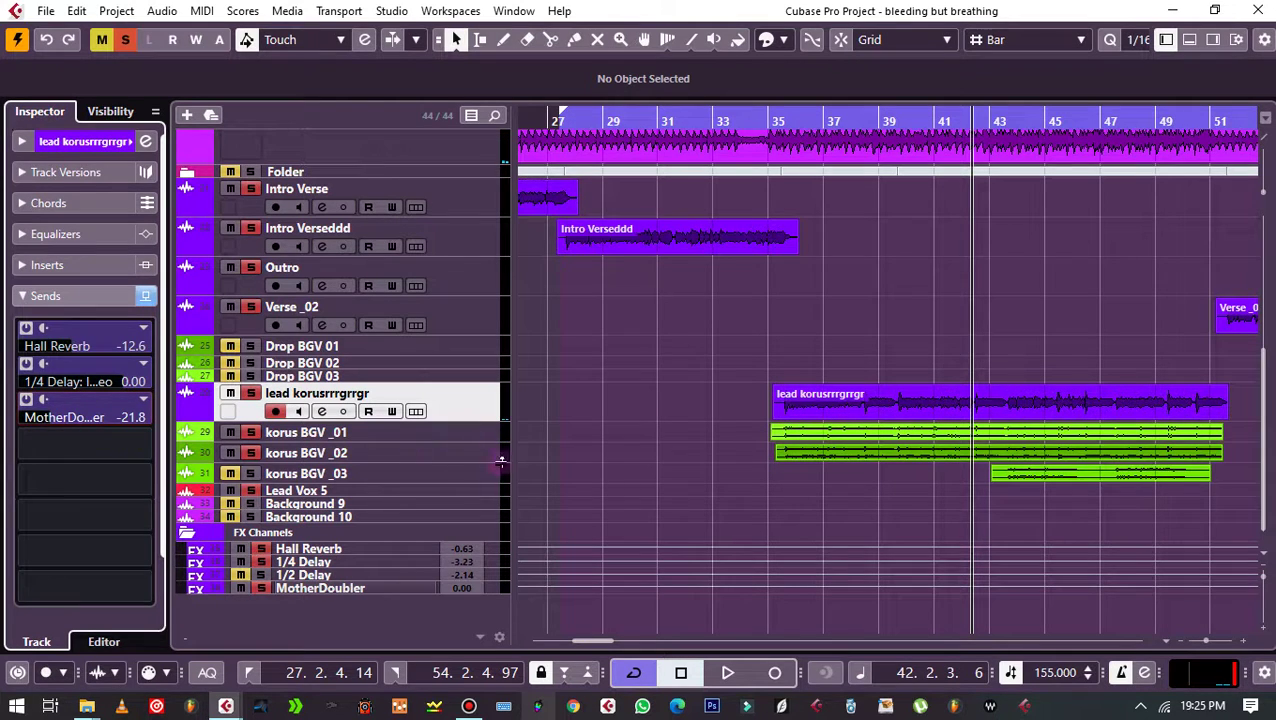
scroll(509, 463, up, 6)
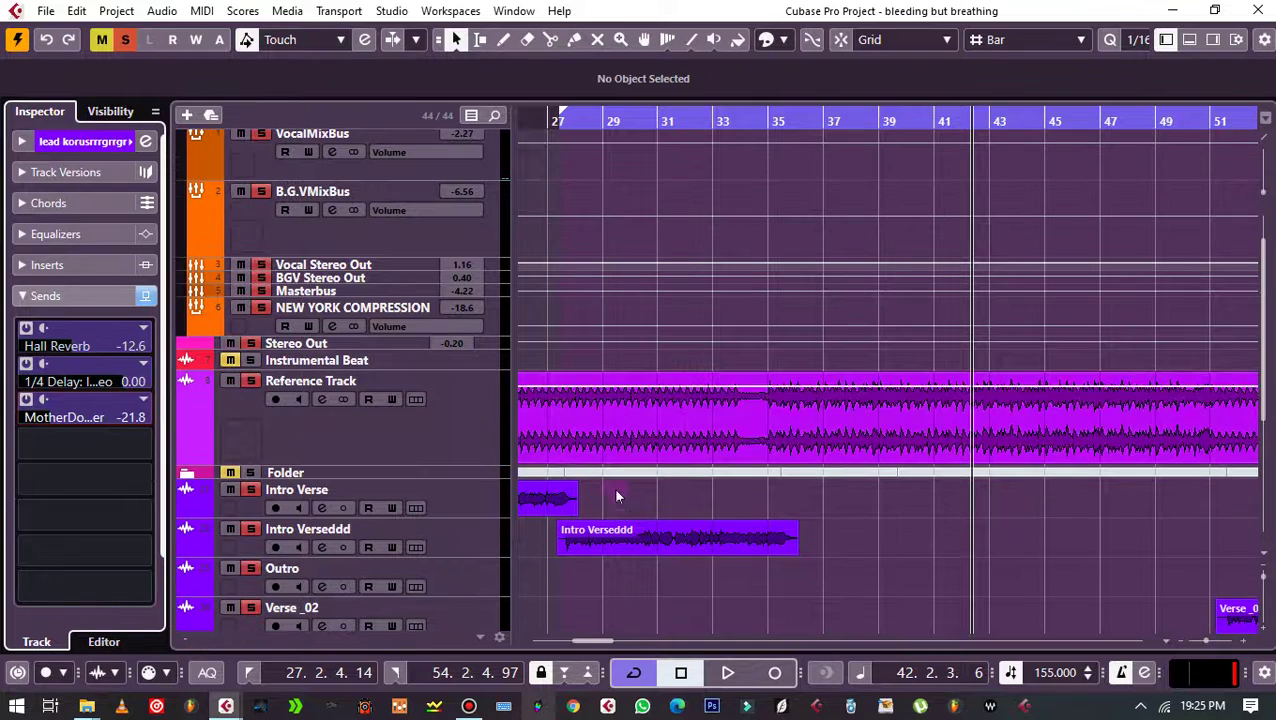
scroll(519, 420, up, 1)
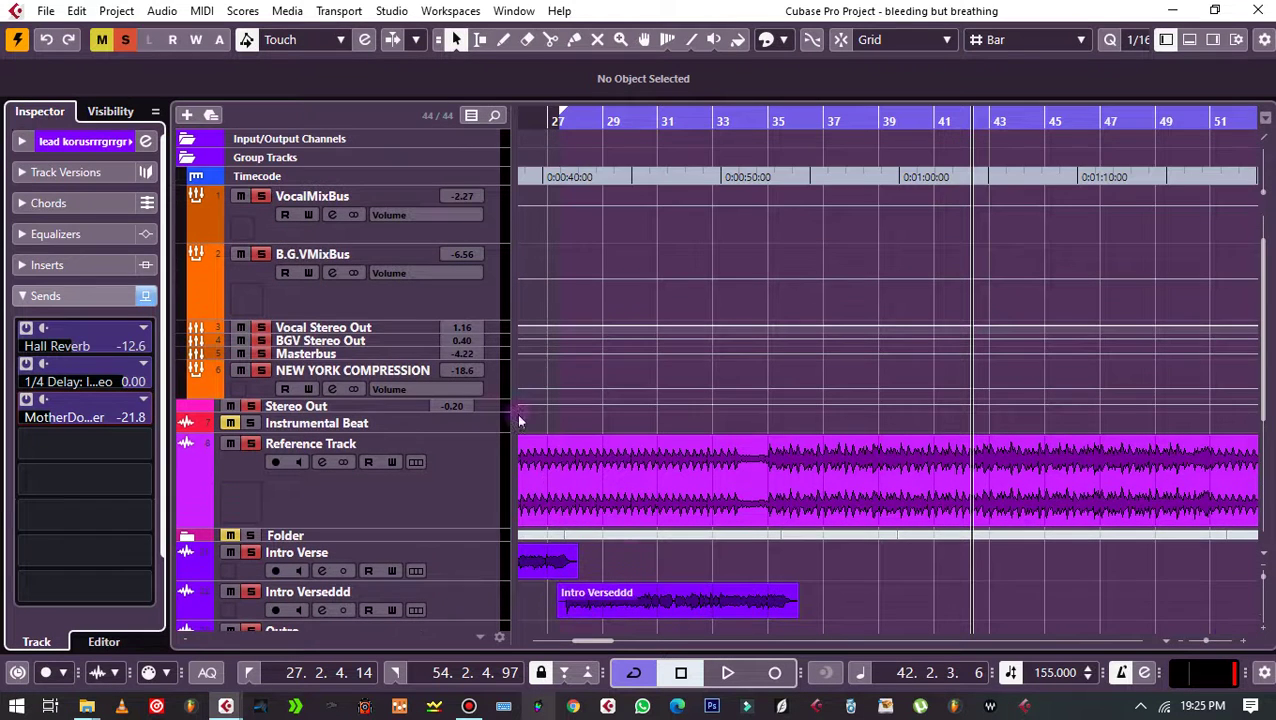
Step: Select B.G.VMixBus and zoom out to show the whole song, bars 1 to 145
click(371, 300)
scroll(559, 428, down, 4)
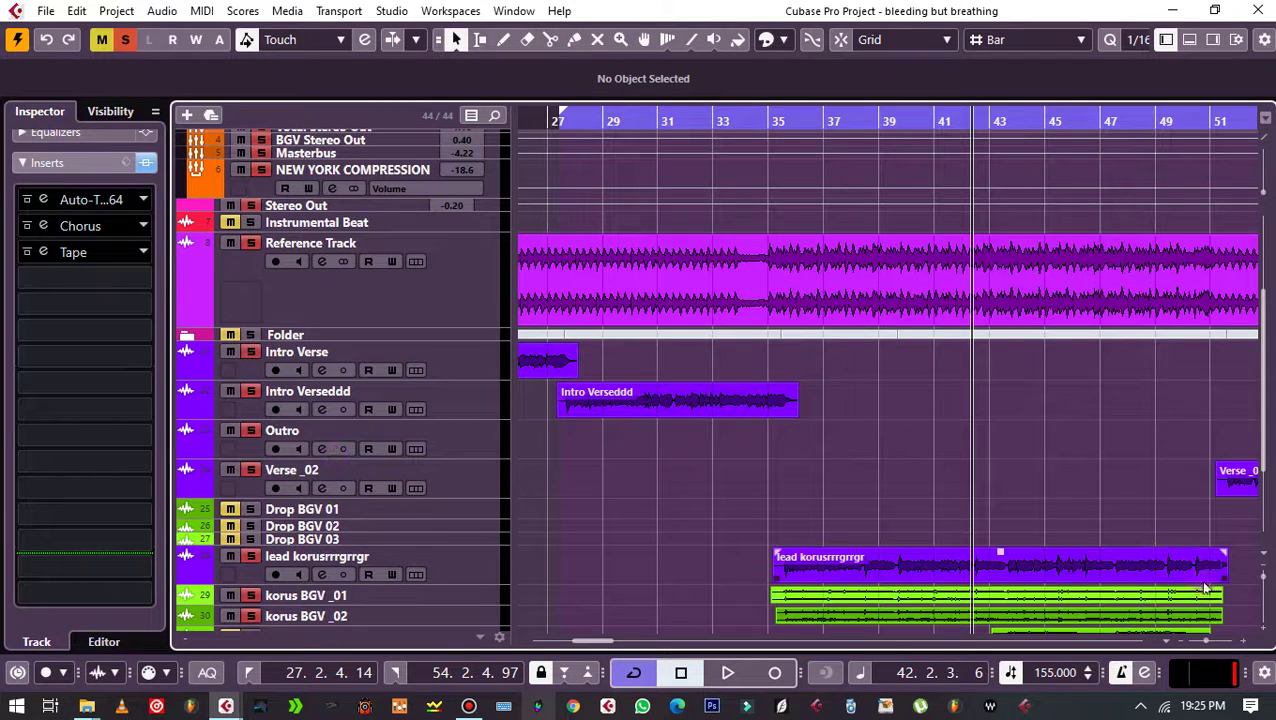
mouse_move(1200, 644)
mouse_down()
mouse_move(1186, 641)
mouse_move(1197, 641)
mouse_up()
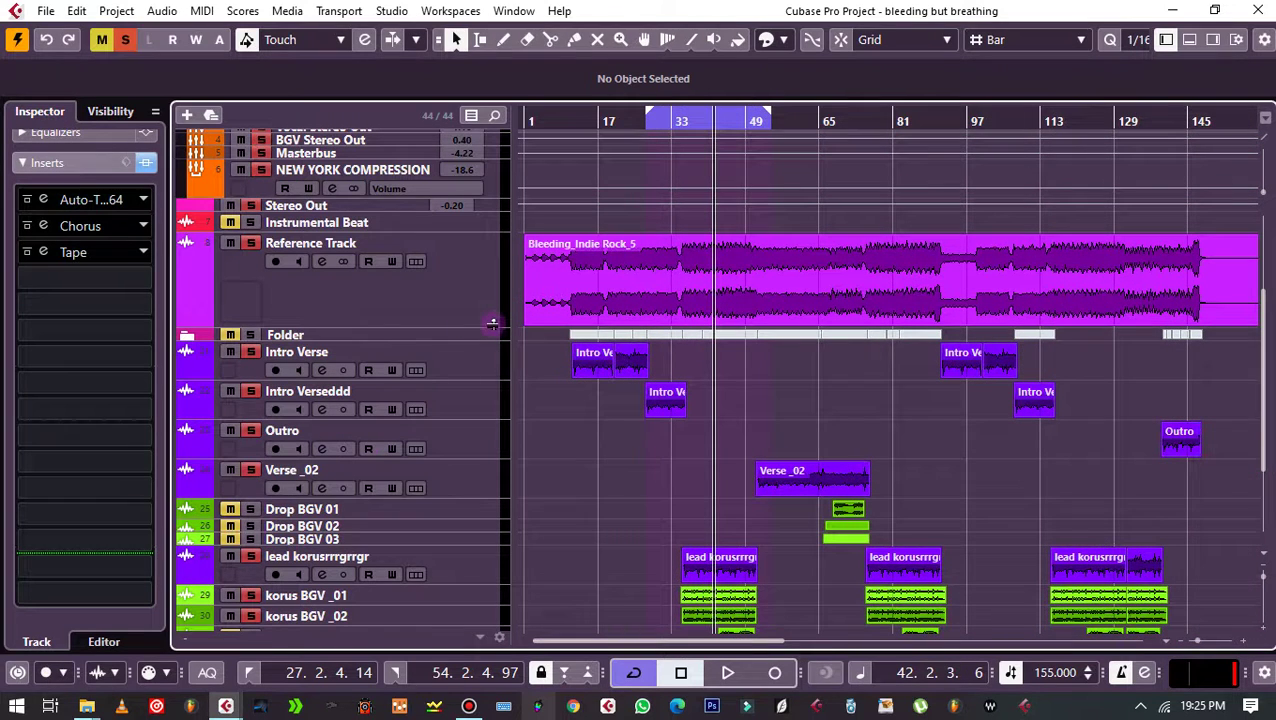
Step: Enlarge the Reference Track to show its waveform and nudge Bleeding_Indie Rock_5's volume to -1.38 dB
drag(493, 325, 493, 297)
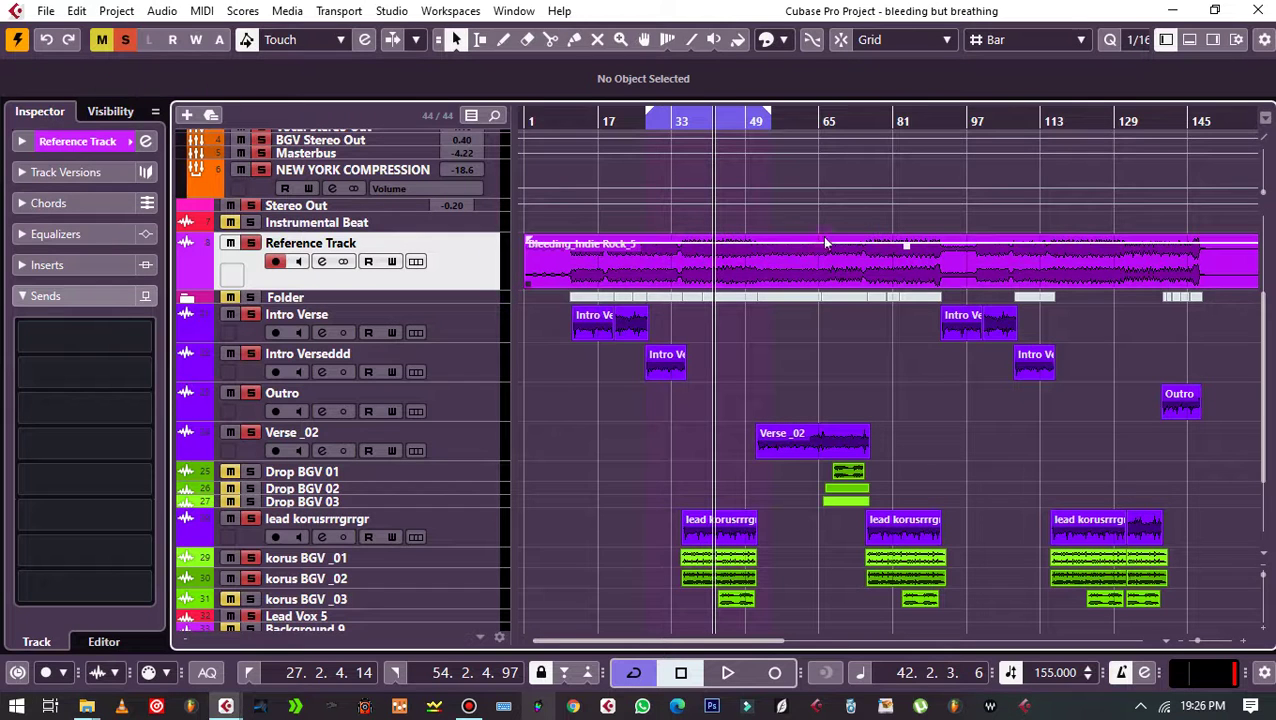
drag(493, 297, 586, 363)
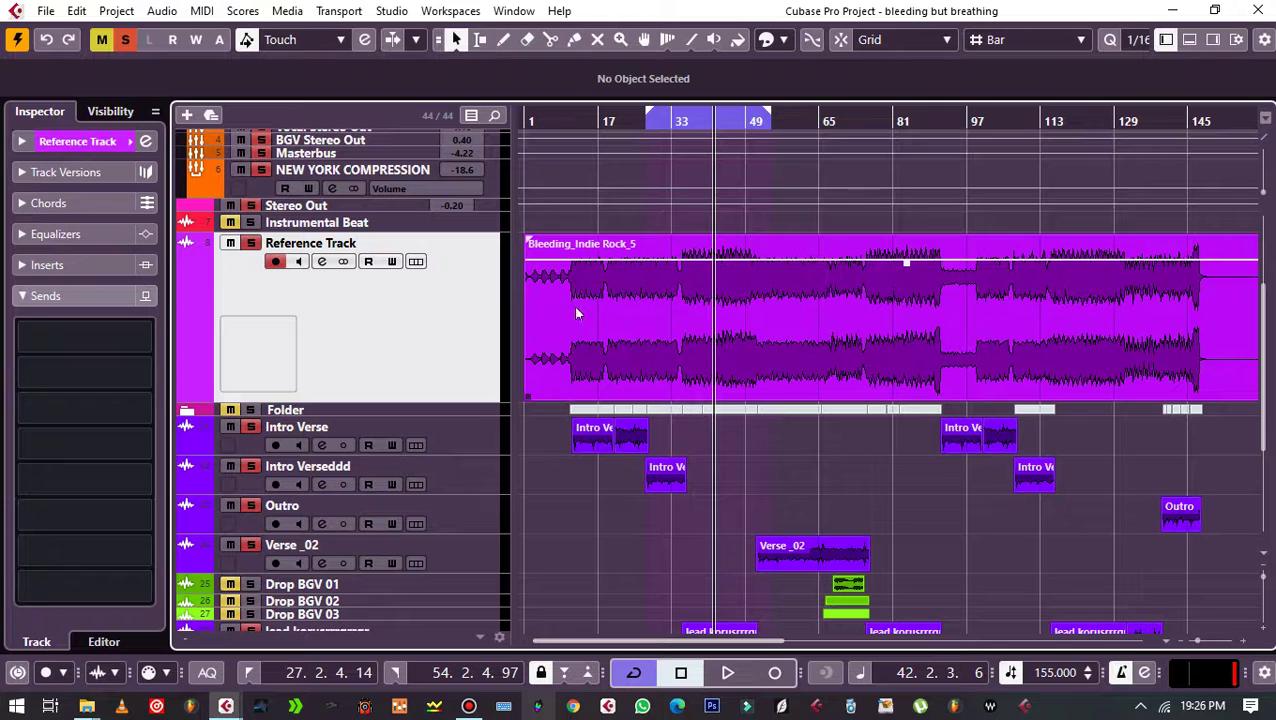
click(452, 385)
drag(906, 263, 903, 261)
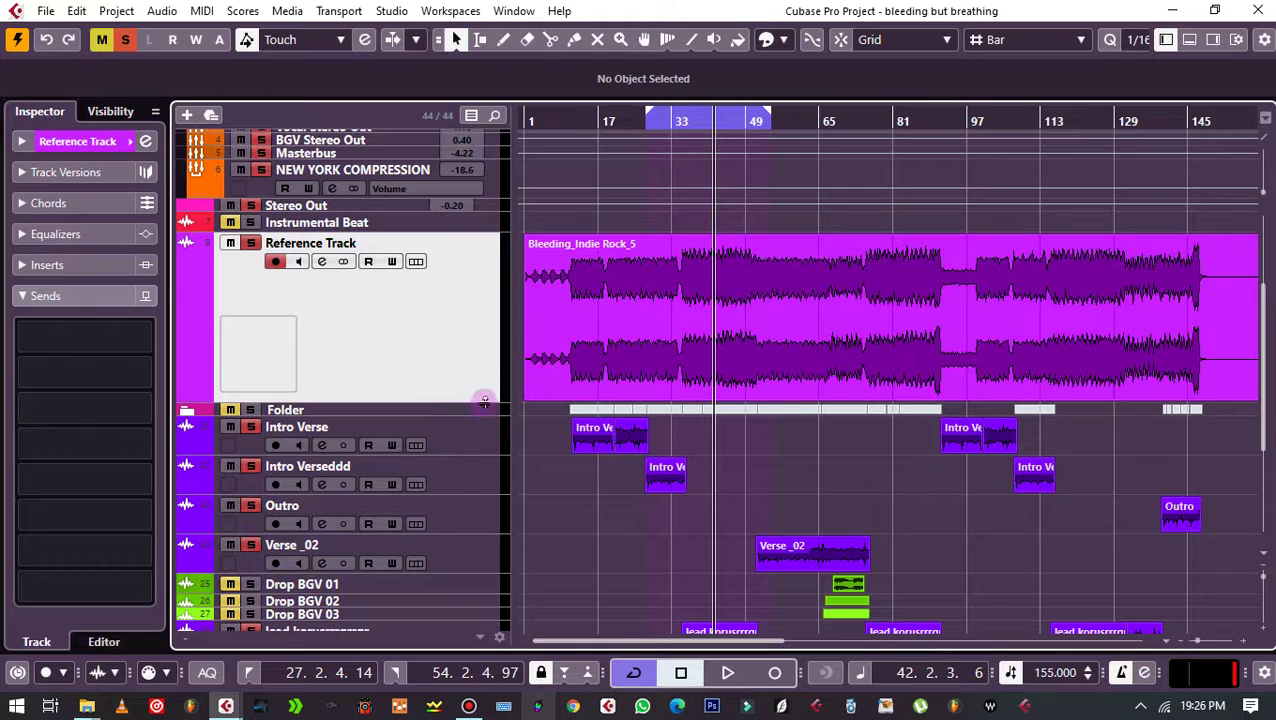
Step: Pull the Masterbus fader down from -4.22 to -7.13 dB and stop playback
drag(484, 405, 497, 322)
scroll(462, 307, up, 2)
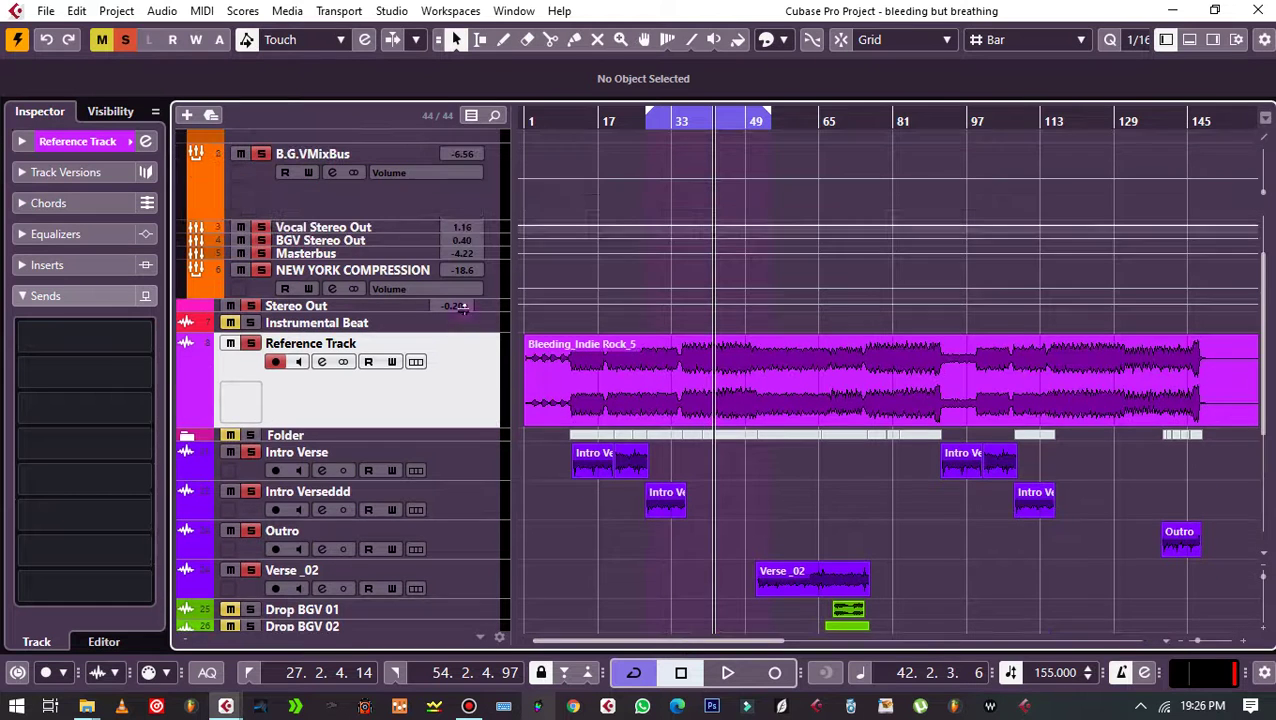
click(320, 256)
click(64, 143)
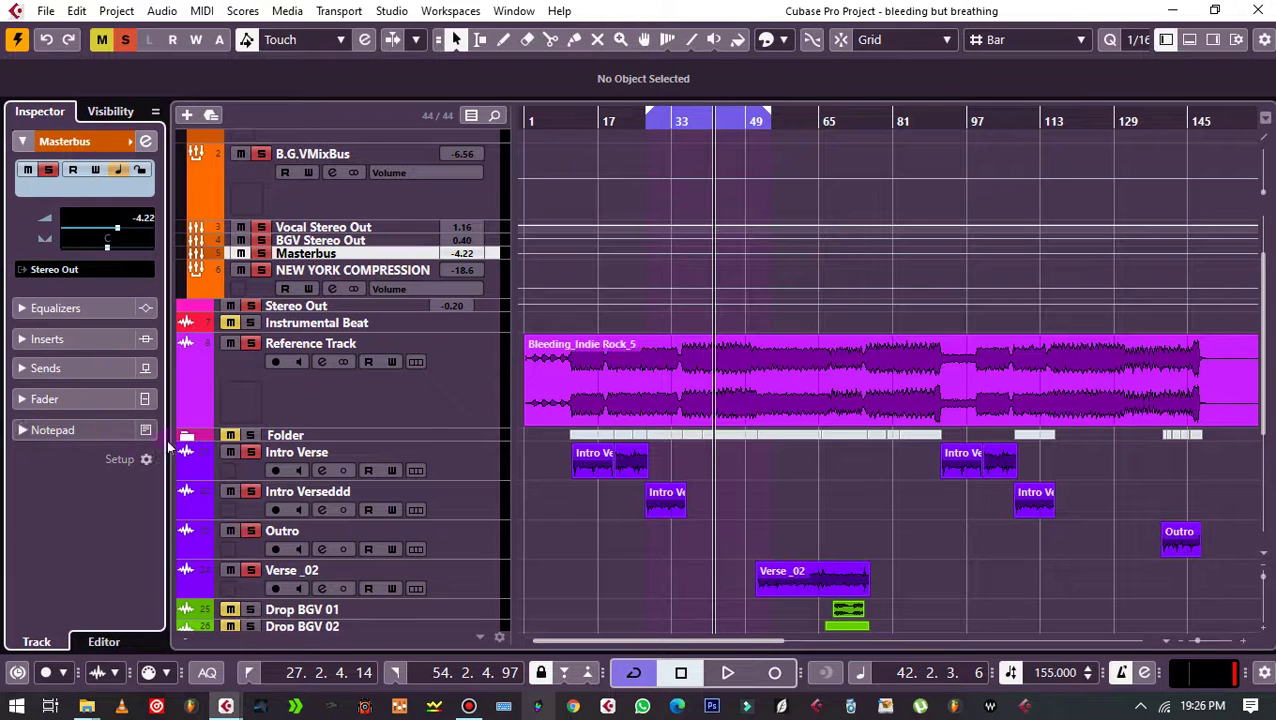
click(44, 399)
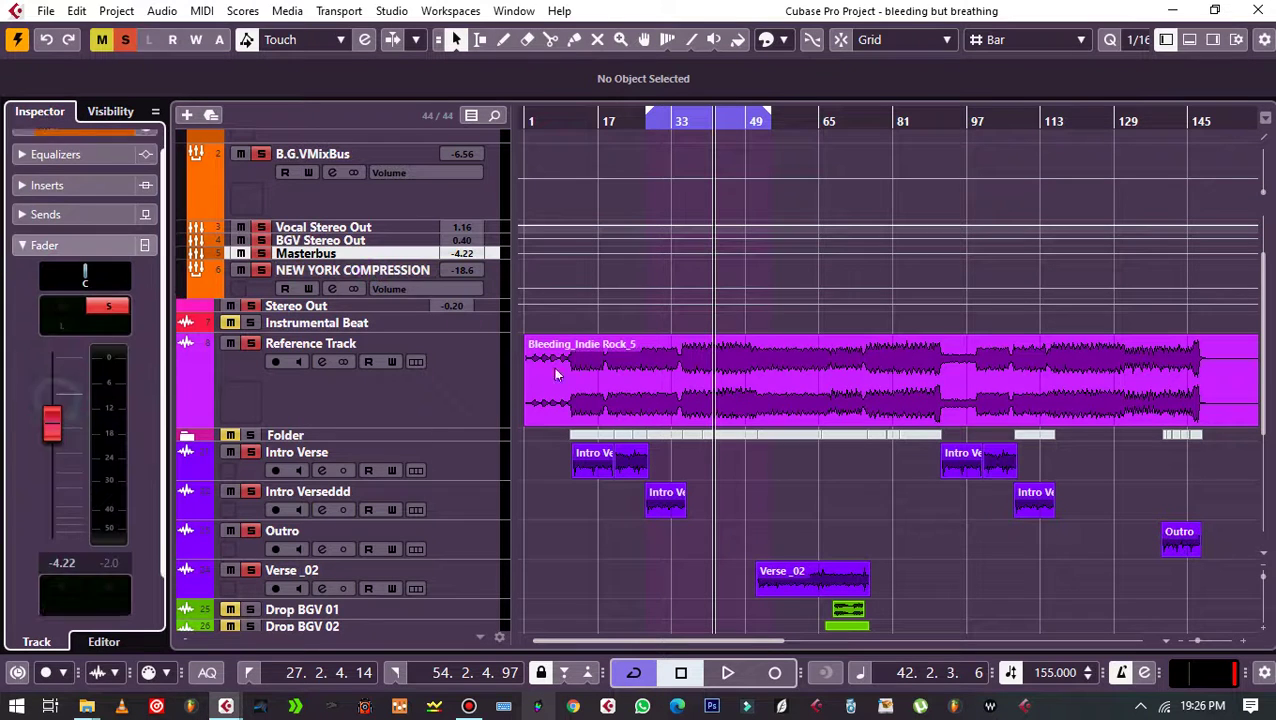
scroll(40, 400, down, 2)
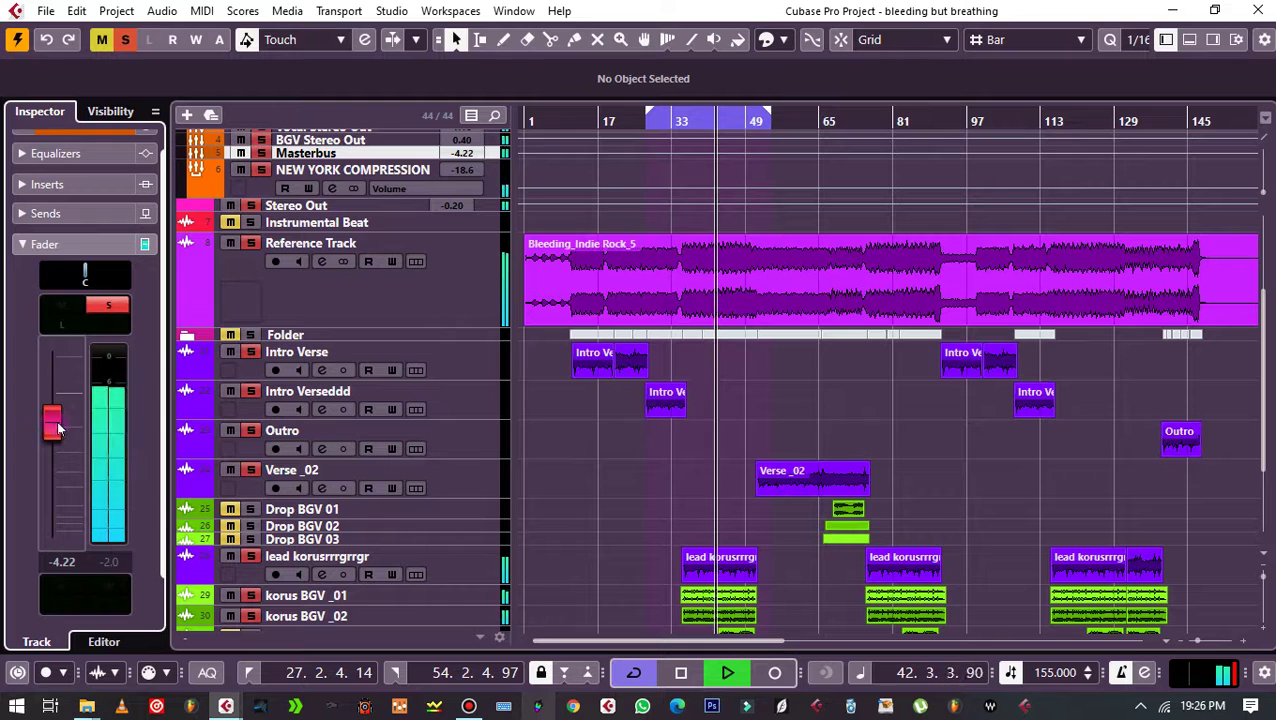
mouse_move(52, 430)
mouse_down()
mouse_move(52, 453)
mouse_move(52, 436)
mouse_up()
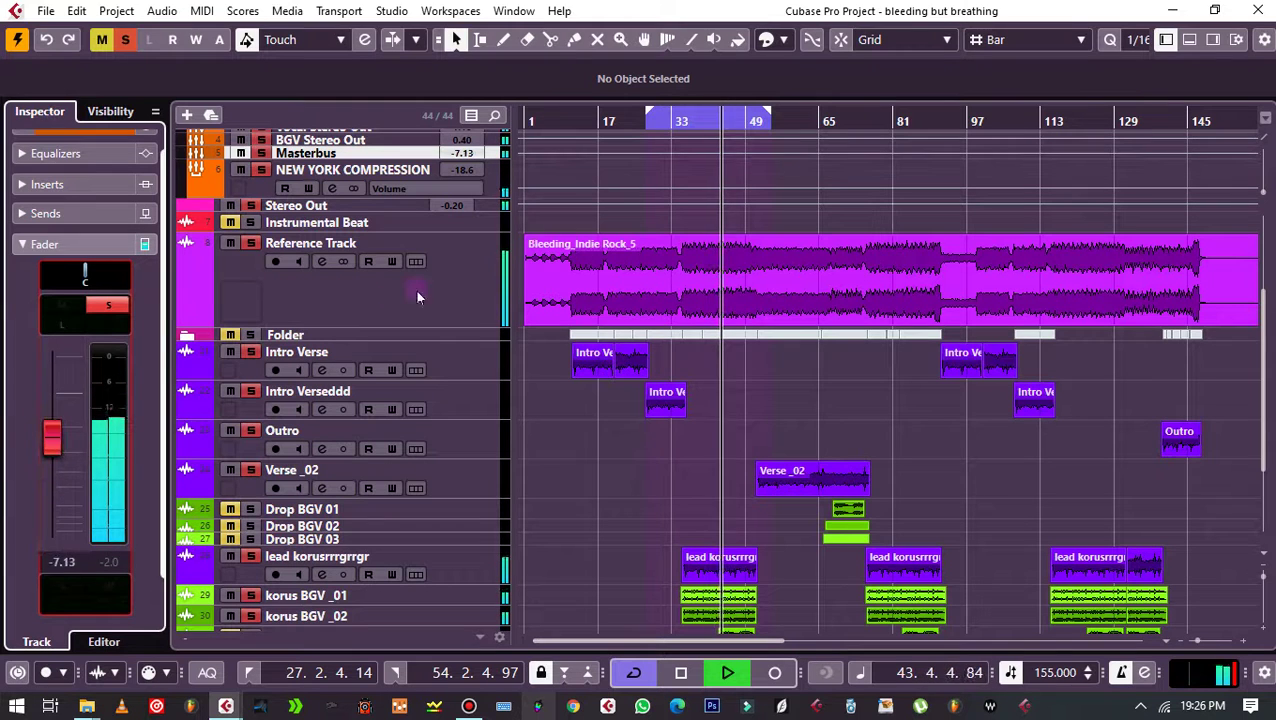
key(space)
click(416, 290)
Step: Check the Reference Track's output bus list, leaving its output unchanged
click(68, 143)
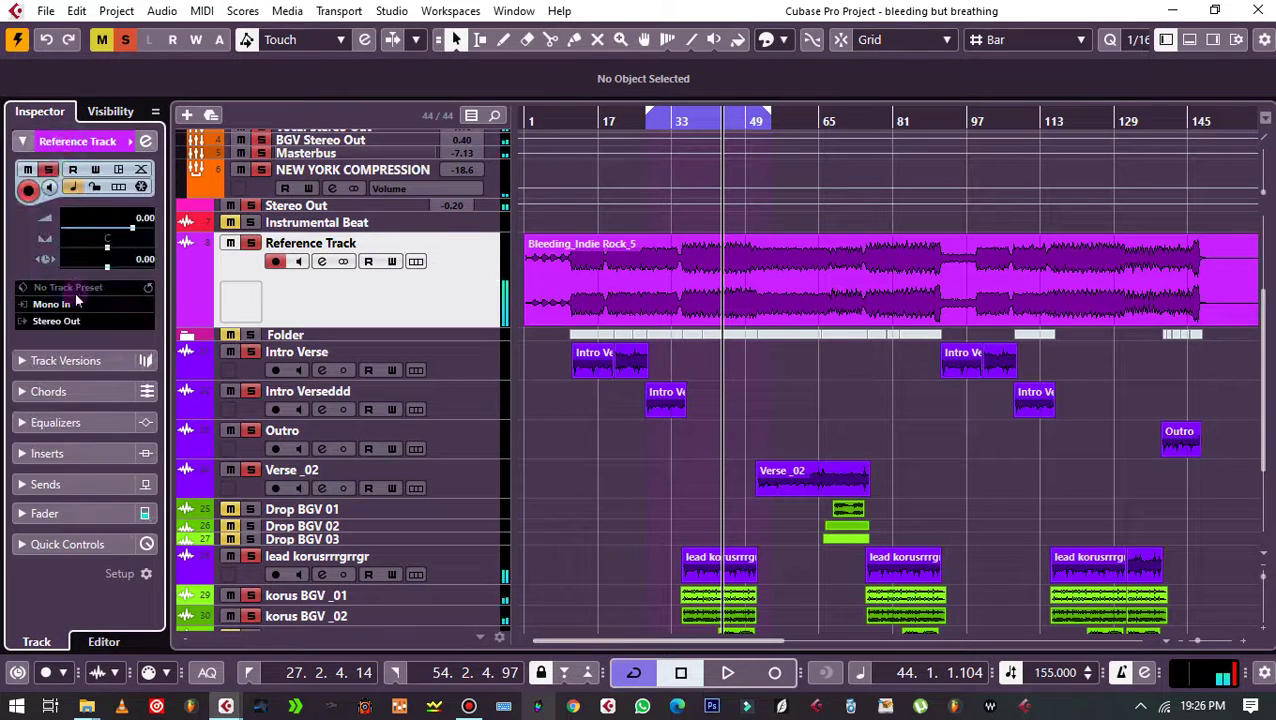
click(72, 320)
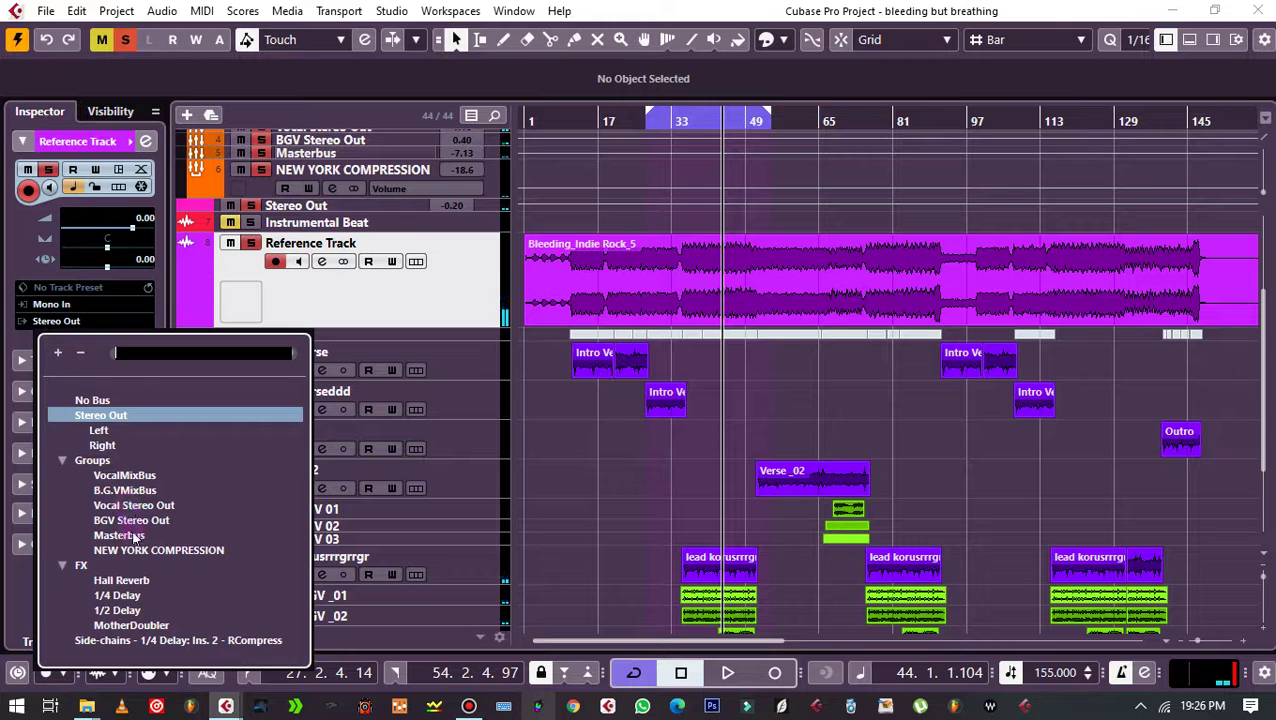
click(502, 318)
Step: Select the Stereo Out track to view its -0.20 dB fader level in the Inspector
scroll(327, 600, down, 3)
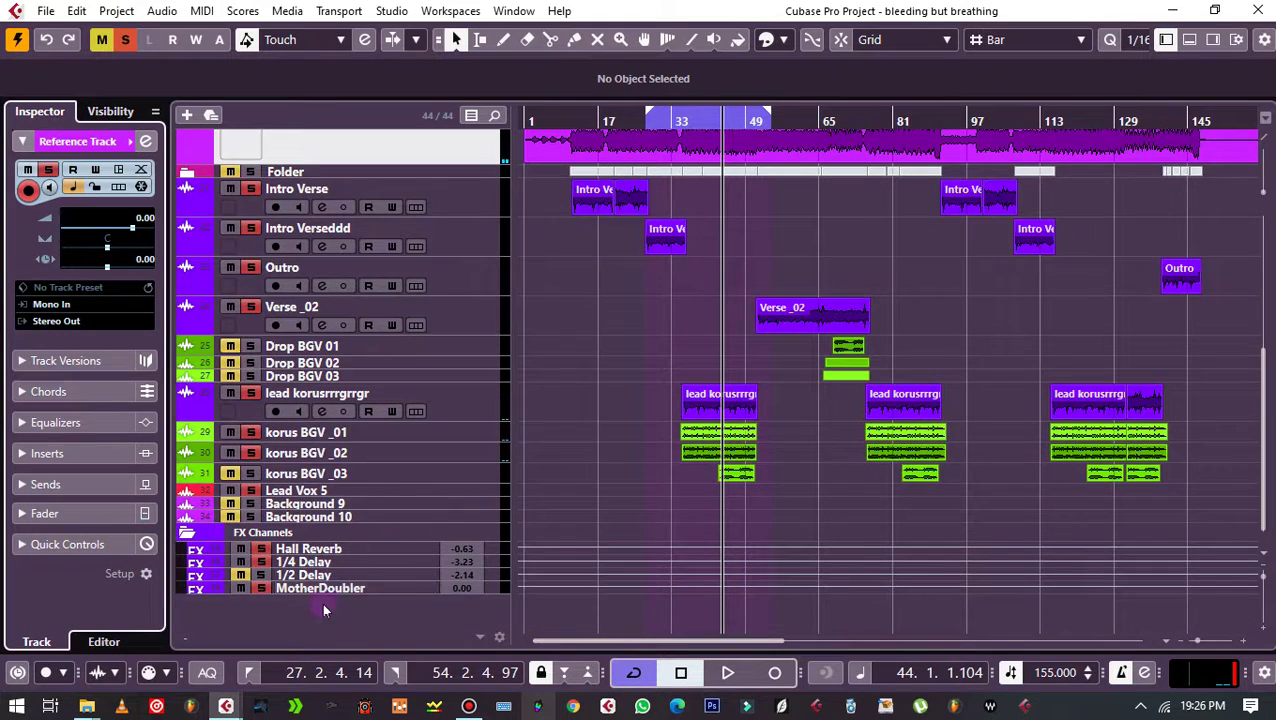
scroll(222, 416, up, 5)
scroll(462, 288, up, 2)
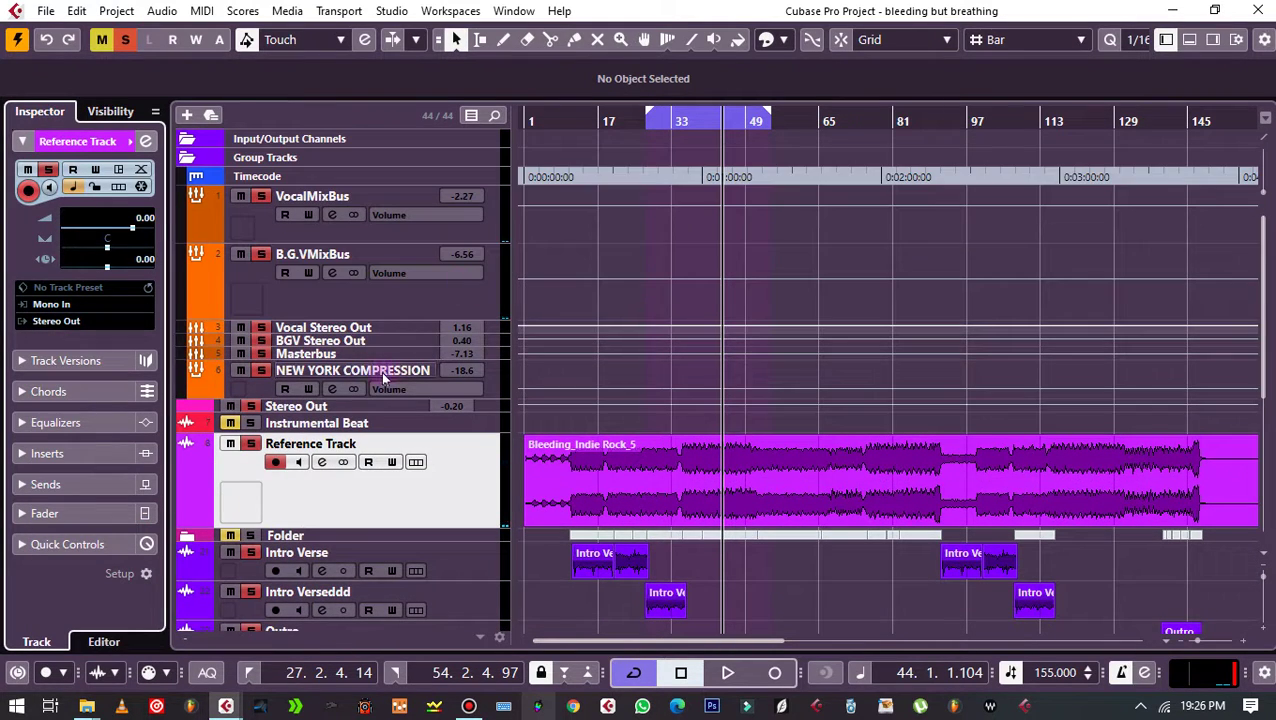
scroll(447, 418, down, 6)
scroll(319, 370, up, 2)
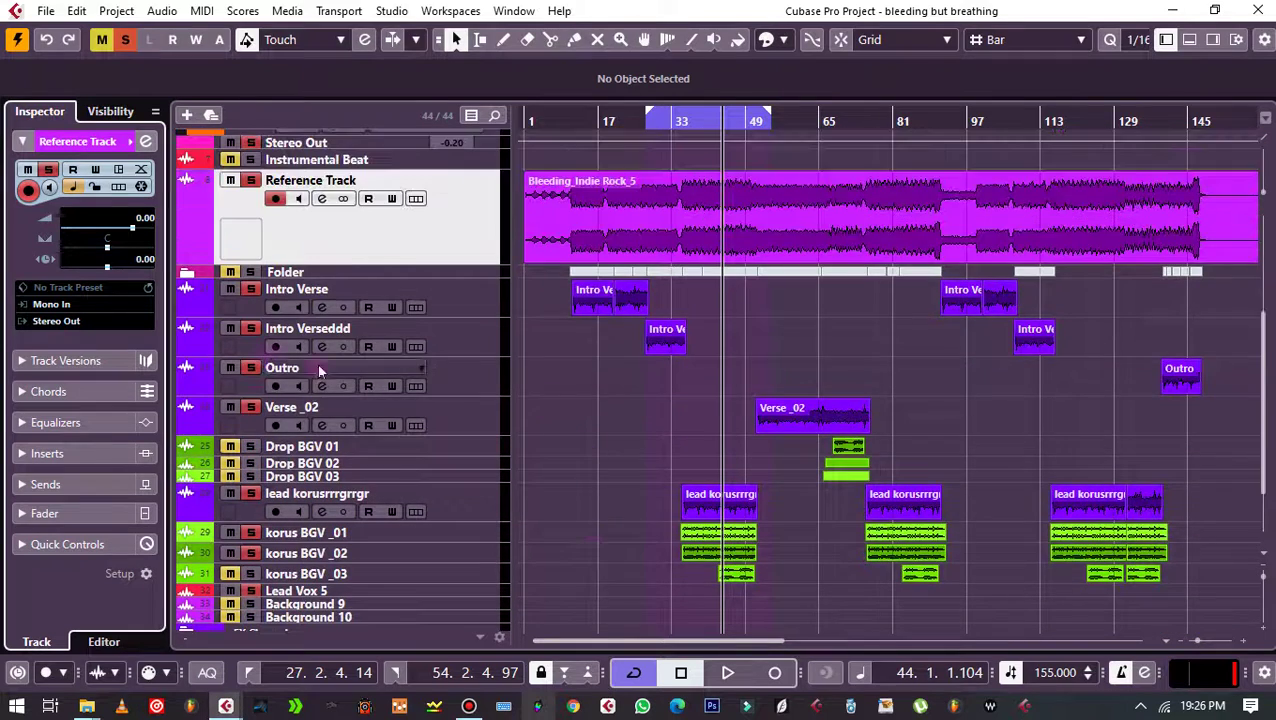
scroll(575, 440, up, 2)
scroll(711, 450, down, 2)
scroll(627, 443, up, 5)
click(356, 408)
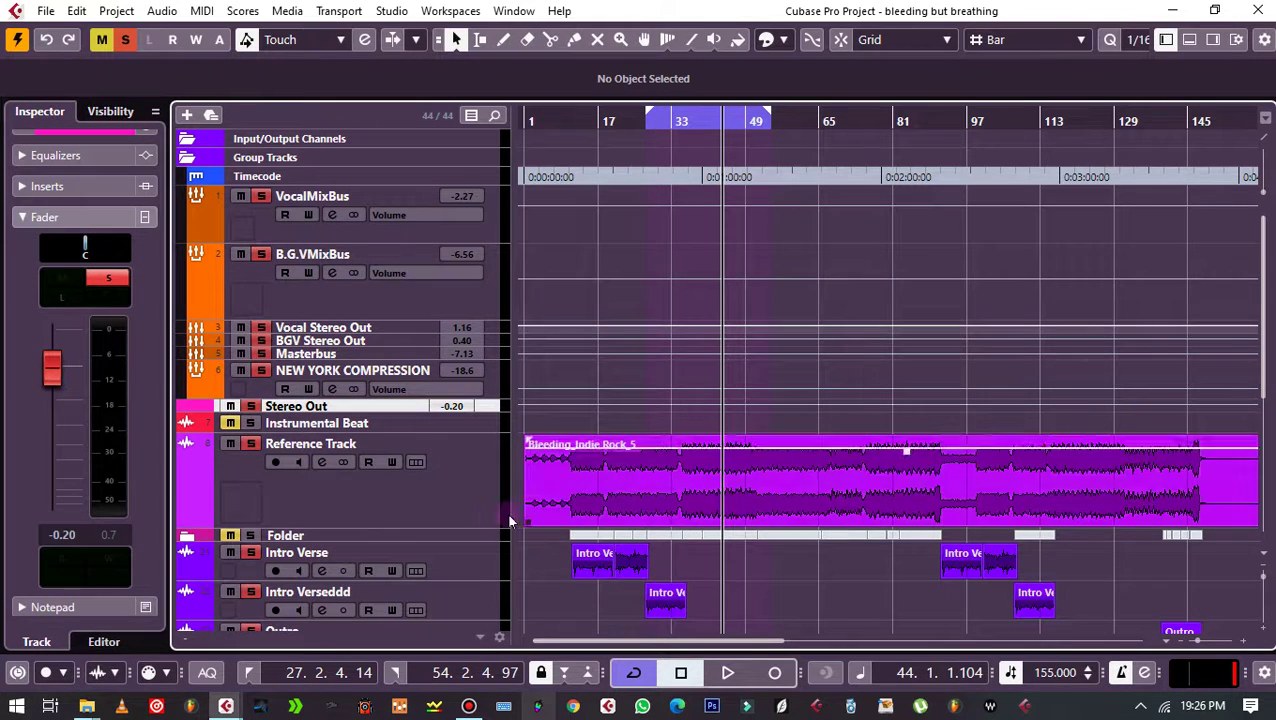
scroll(441, 474, down, 4)
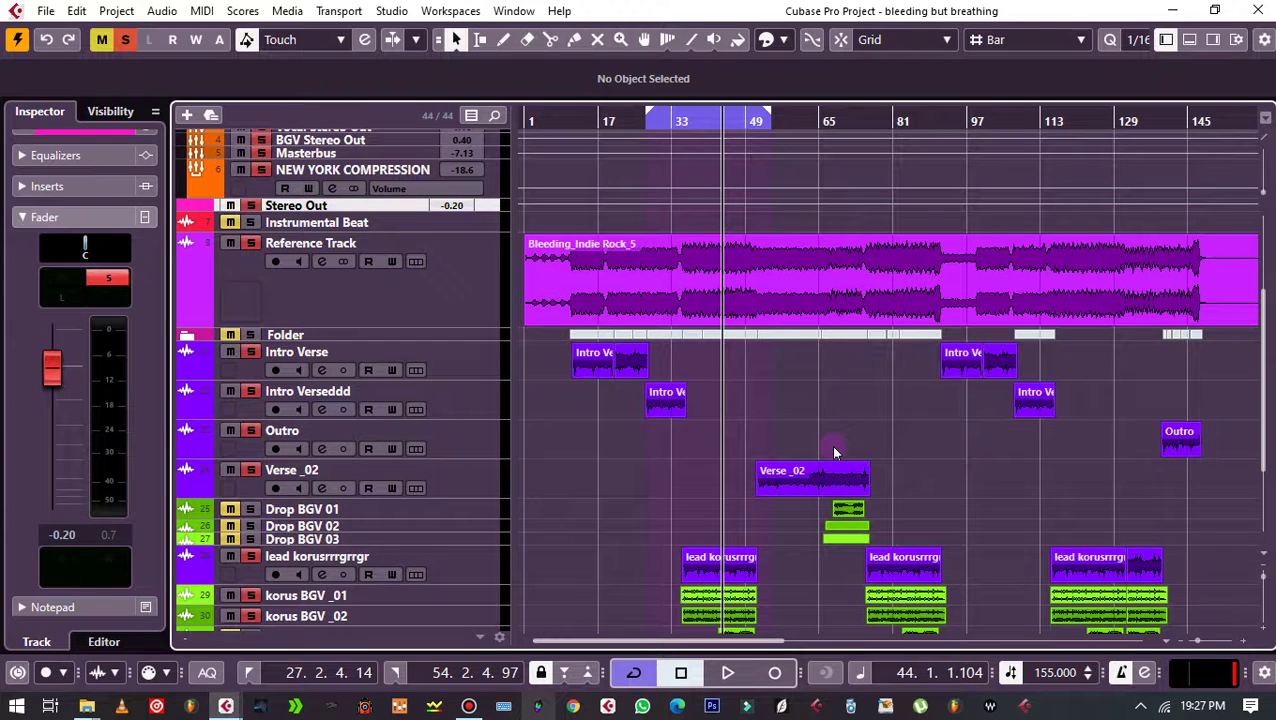
scroll(686, 522, down, 3)
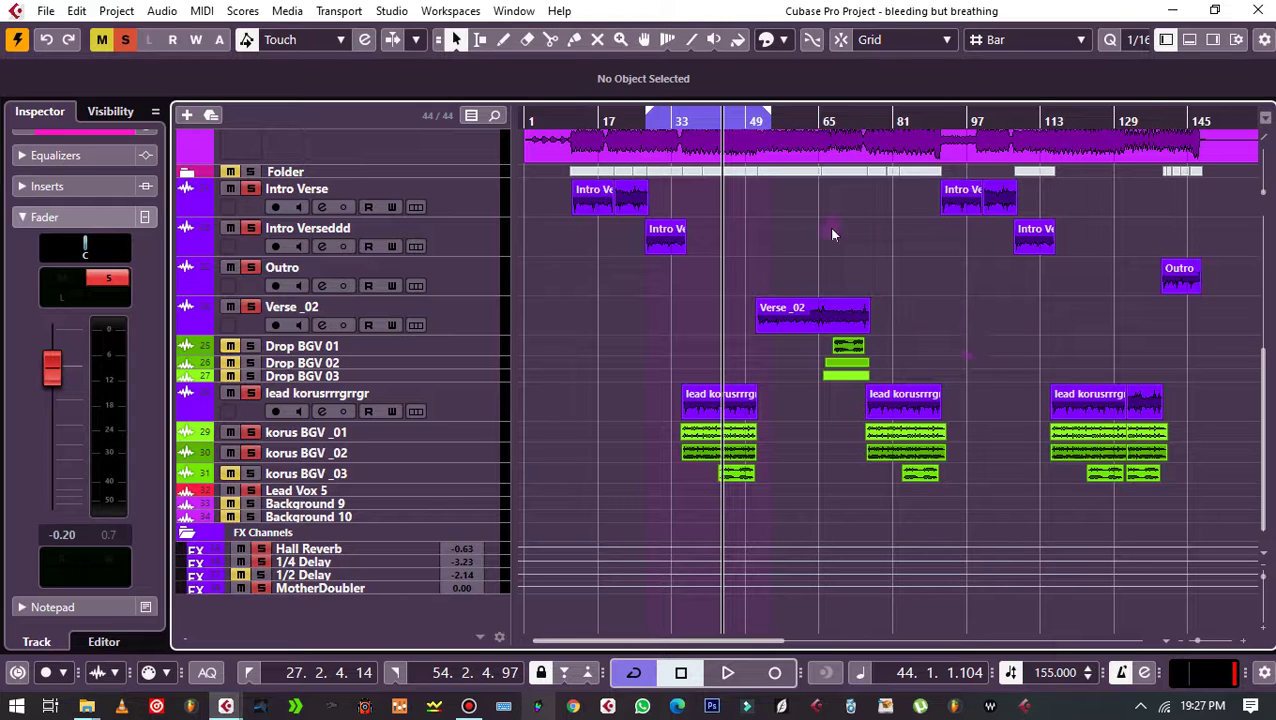
Step: Start playback and extend the cycle range end to bar 98
key(space)
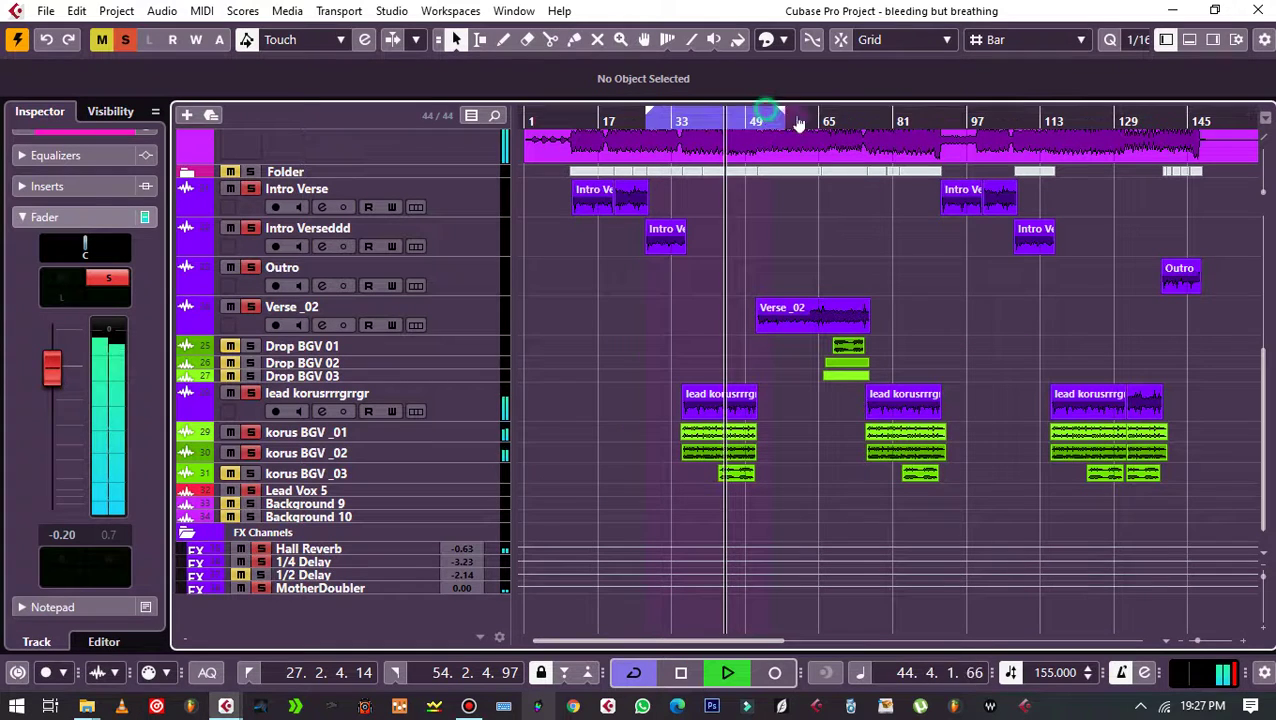
drag(768, 110, 975, 158)
scroll(379, 450, up, 2)
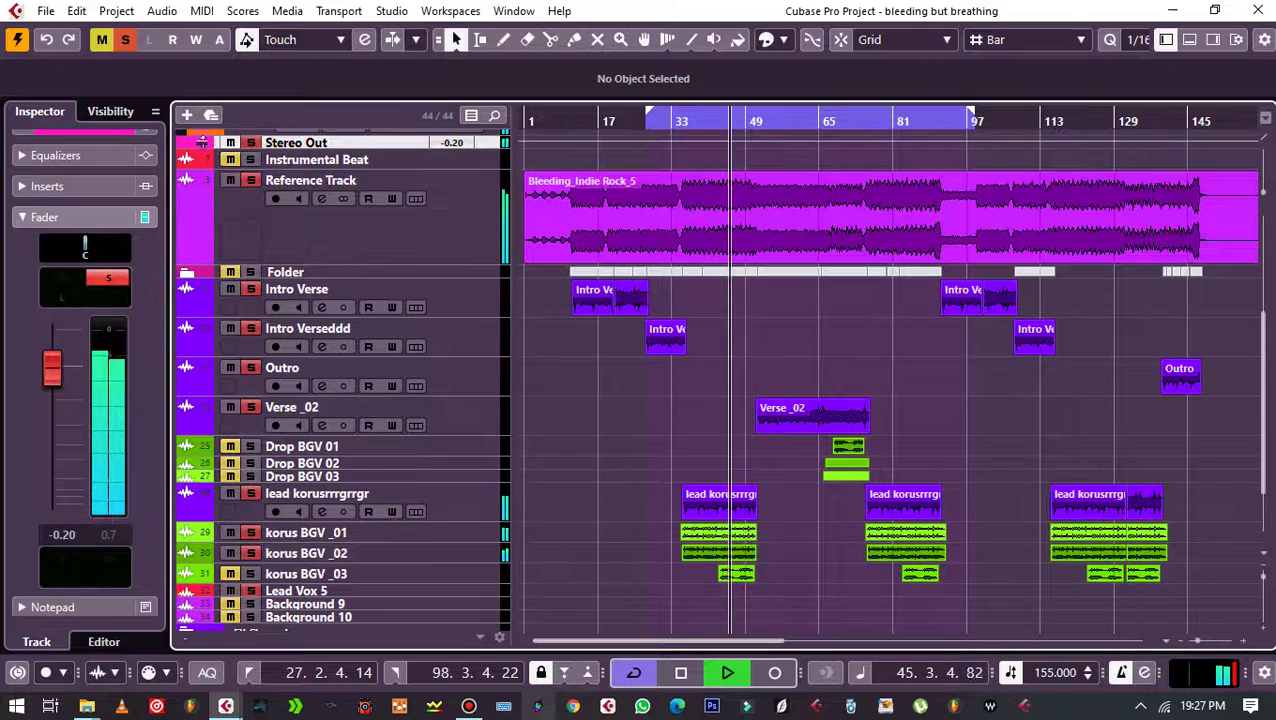
Step: Clear the Reference Track solo and move the left locator back to bar 1
click(120, 43)
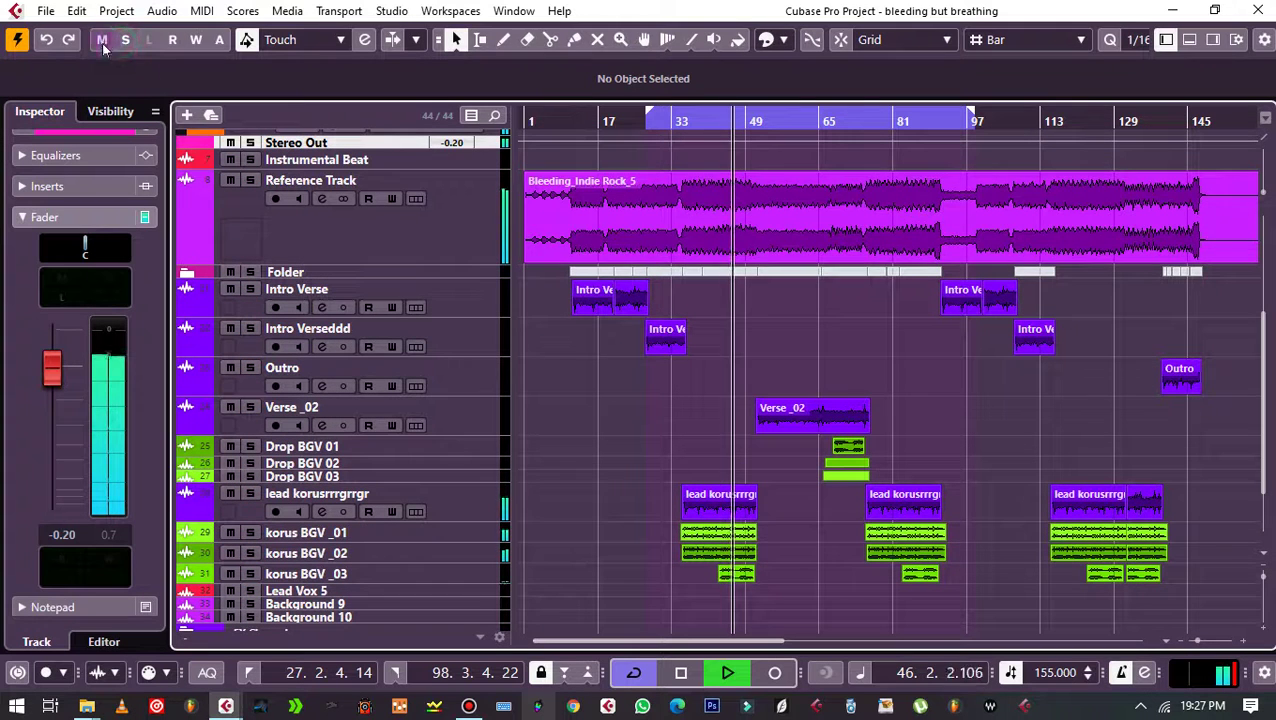
click(490, 260)
scroll(632, 282, down, 2)
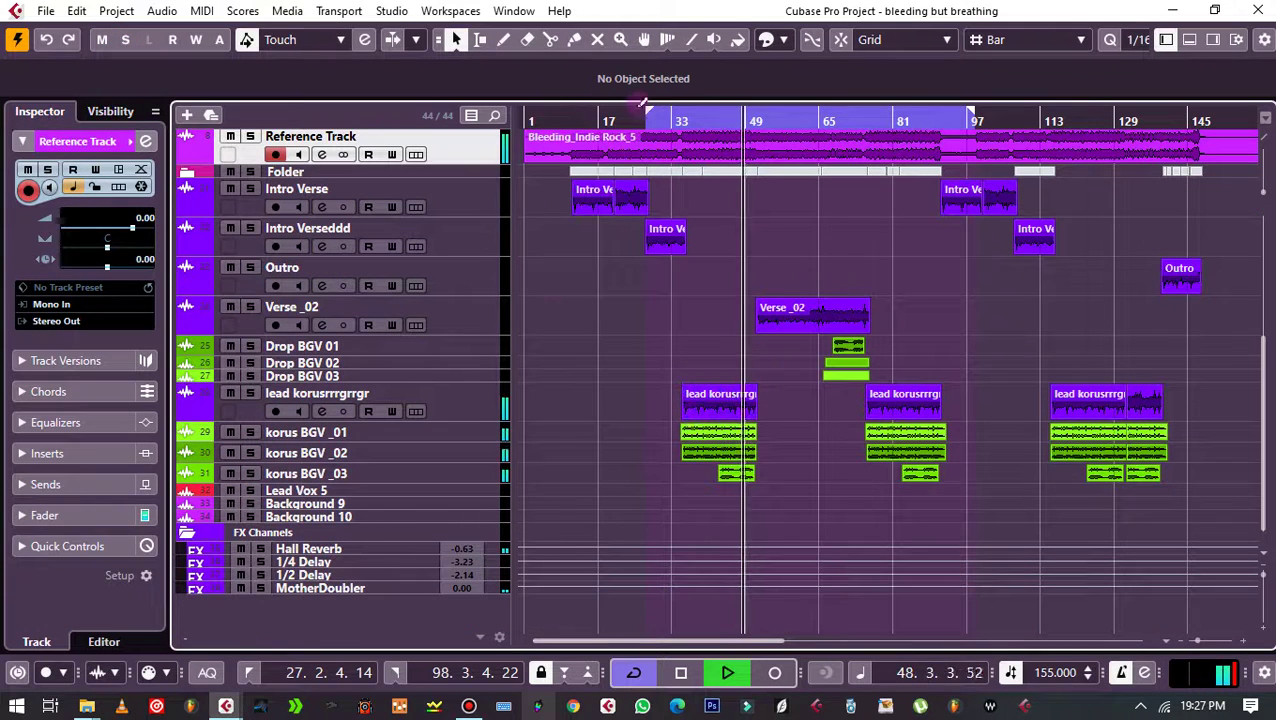
drag(643, 103, 530, 104)
scroll(685, 435, up, 2)
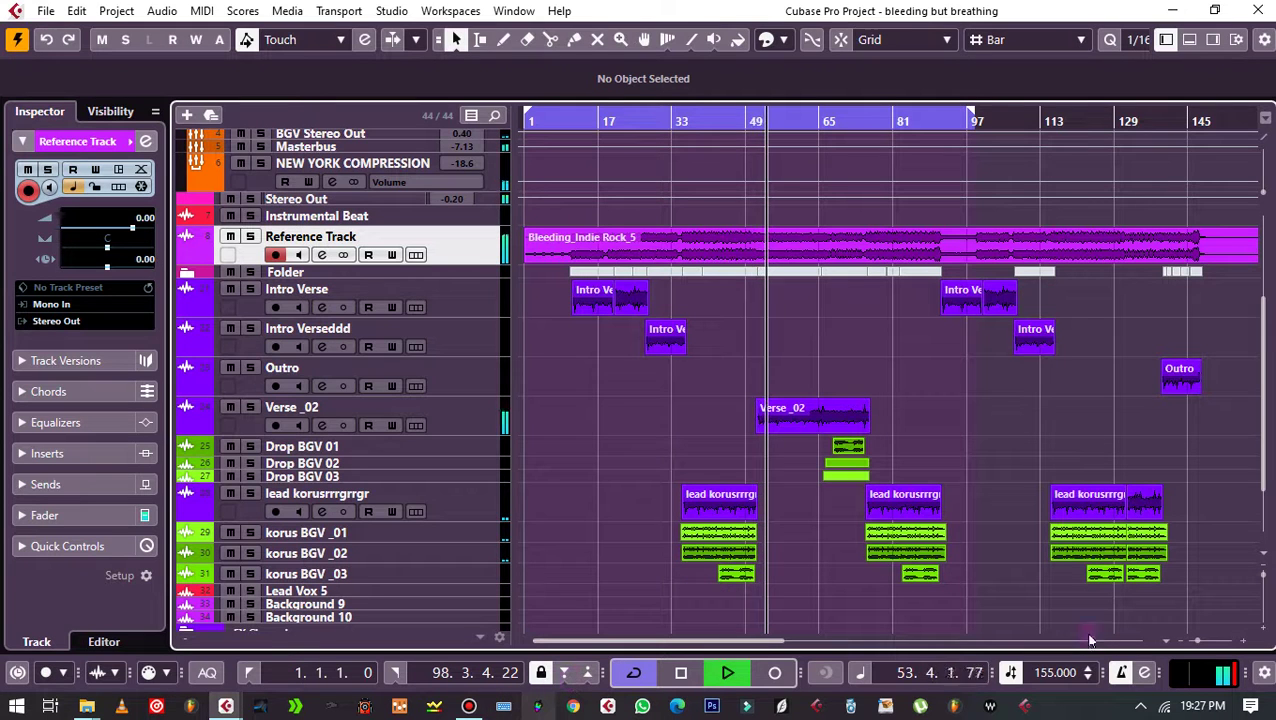
Step: Zoom to bars 41–67, show Verse_02's sends and lower the Hall Reverb channel to -2.32
key(h)
key(h)
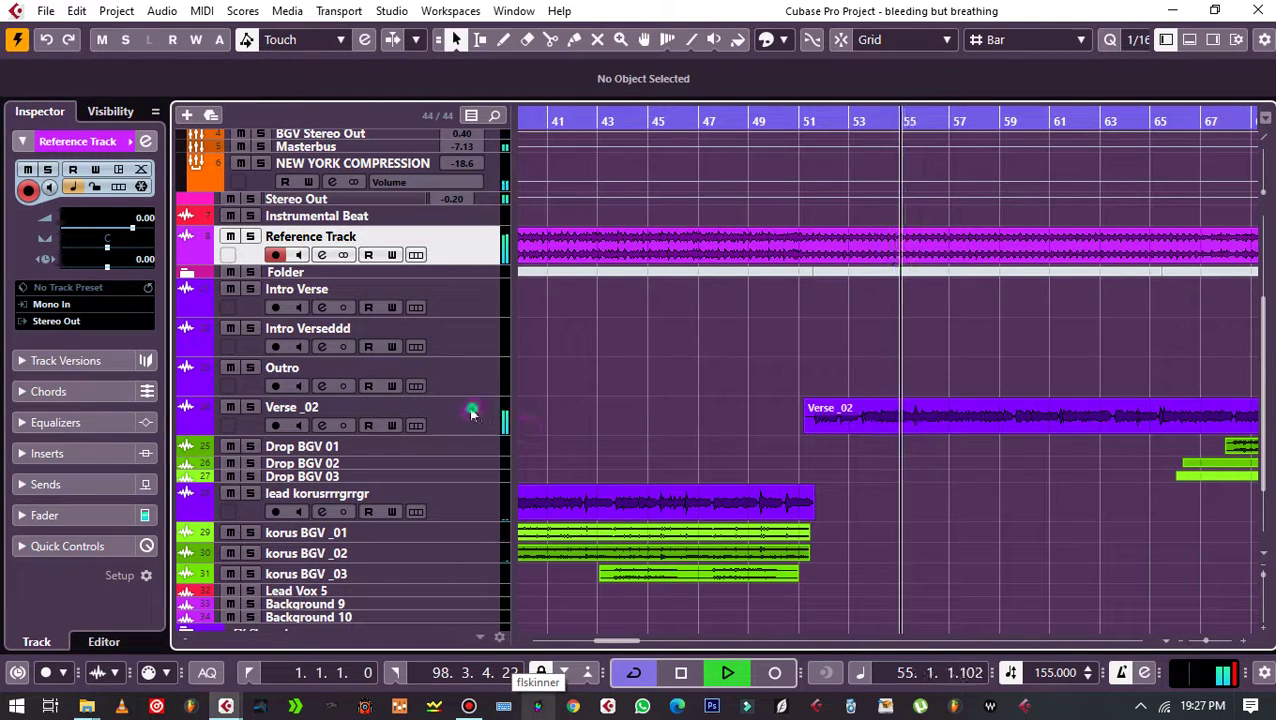
click(470, 410)
click(45, 484)
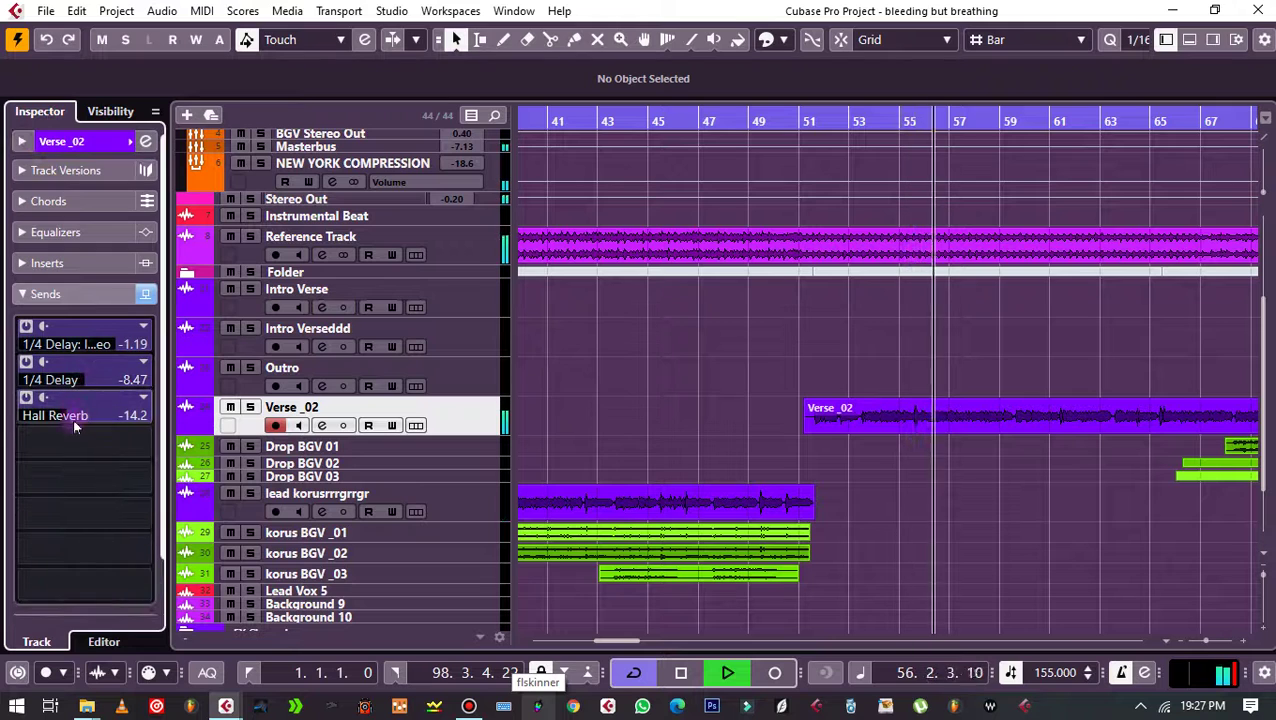
scroll(37, 420, down, 5)
scroll(346, 593, down, 2)
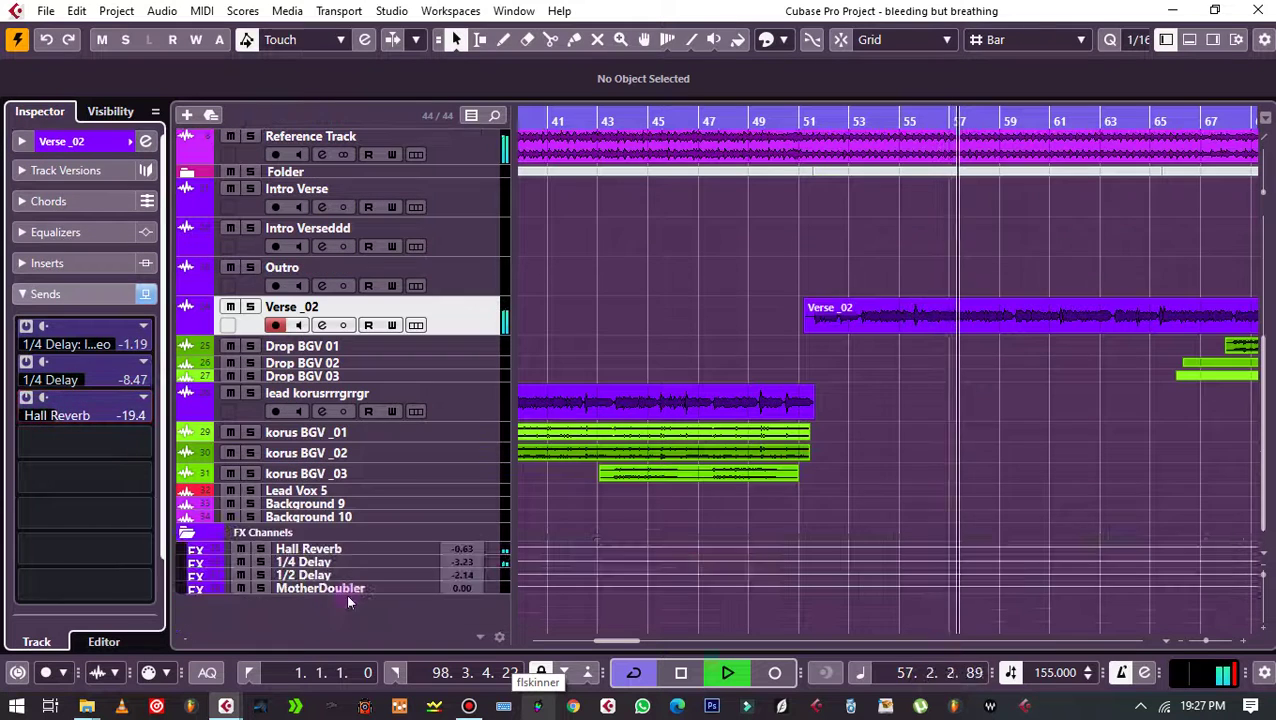
click(384, 548)
drag(52, 404, 52, 415)
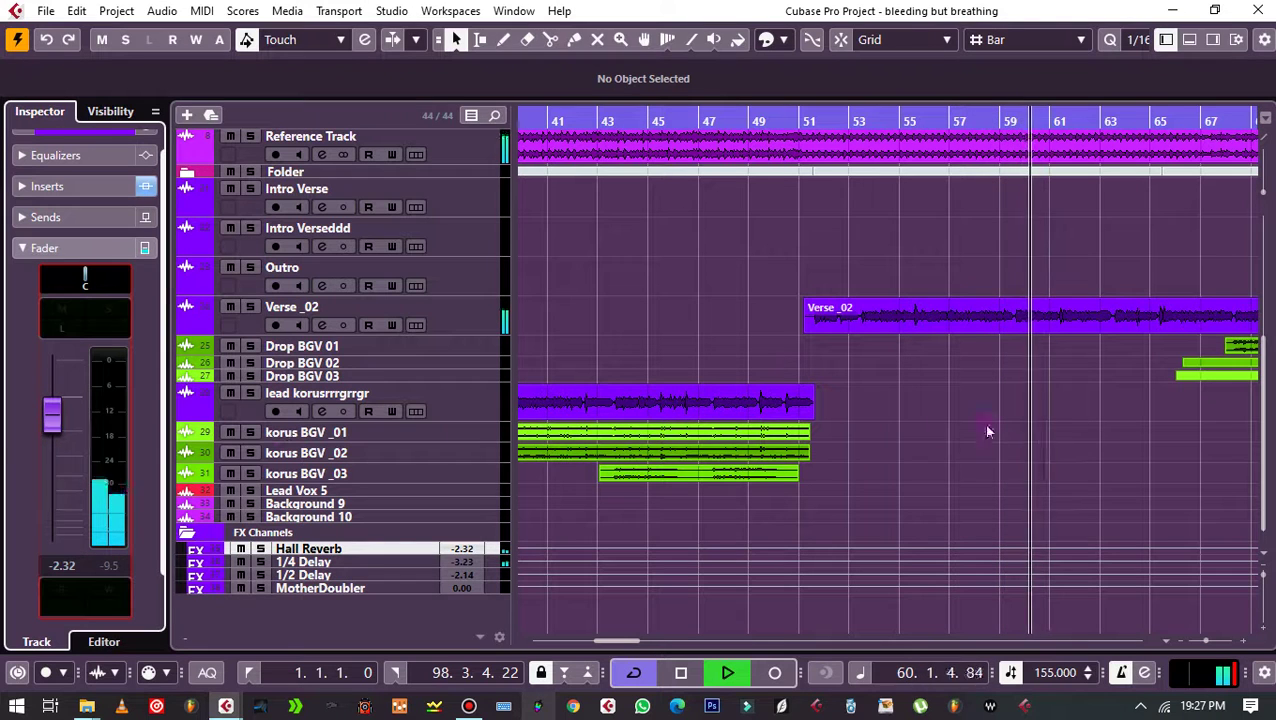
Step: Raise Verse_02's 1/4 Delay send to -7.51 and show the 1/4 Delay channel's sends and Masterbus output
click(456, 310)
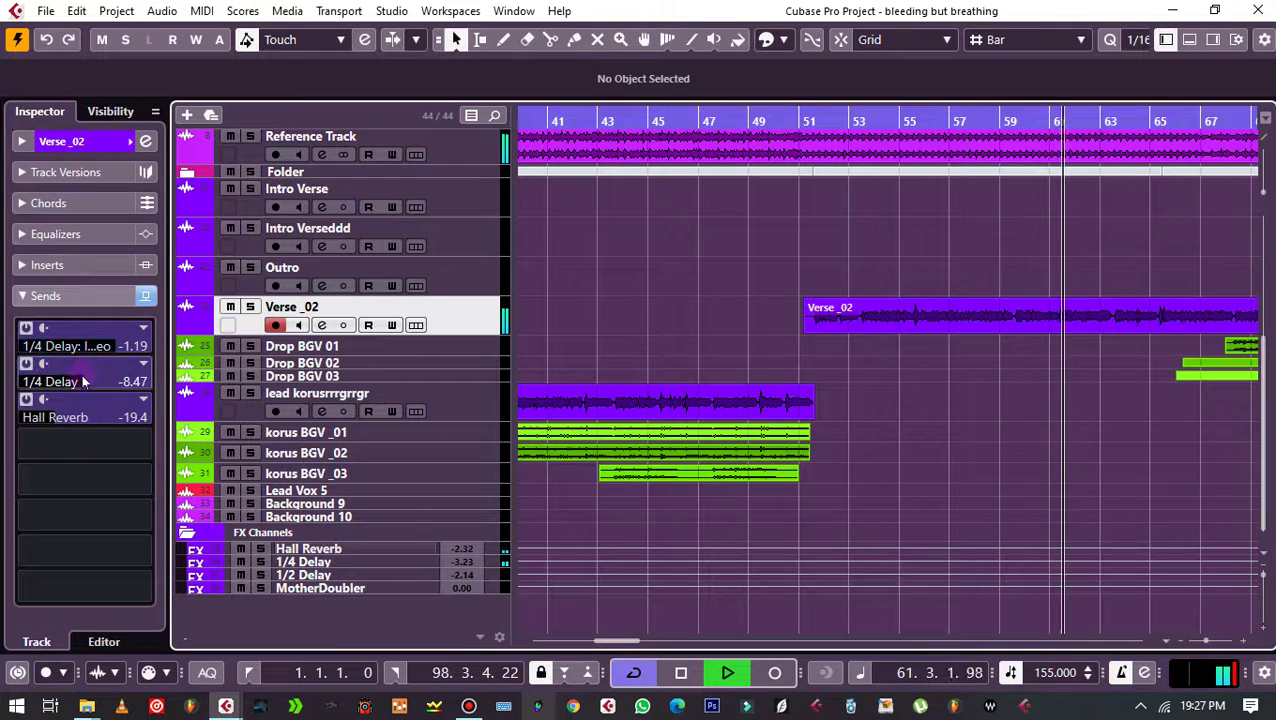
scroll(98, 377, up, 2)
scroll(402, 323, up, 5)
scroll(402, 323, down, 5)
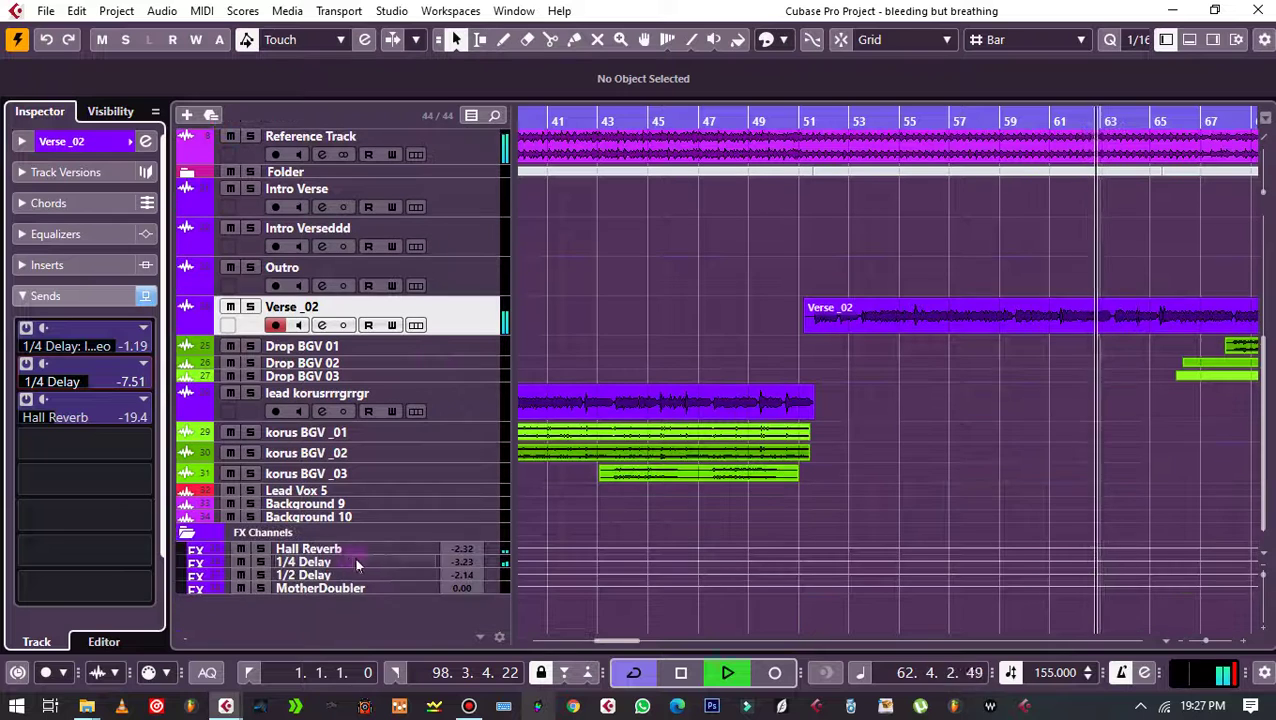
click(352, 561)
click(54, 222)
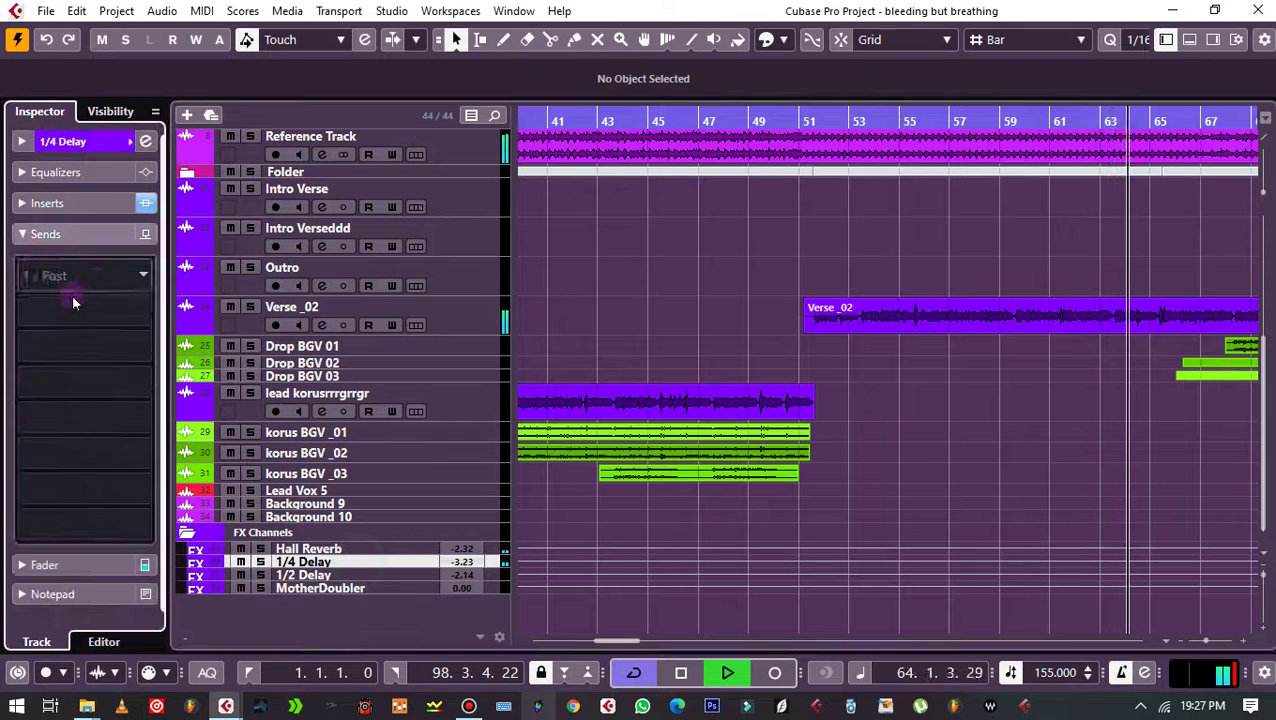
click(60, 141)
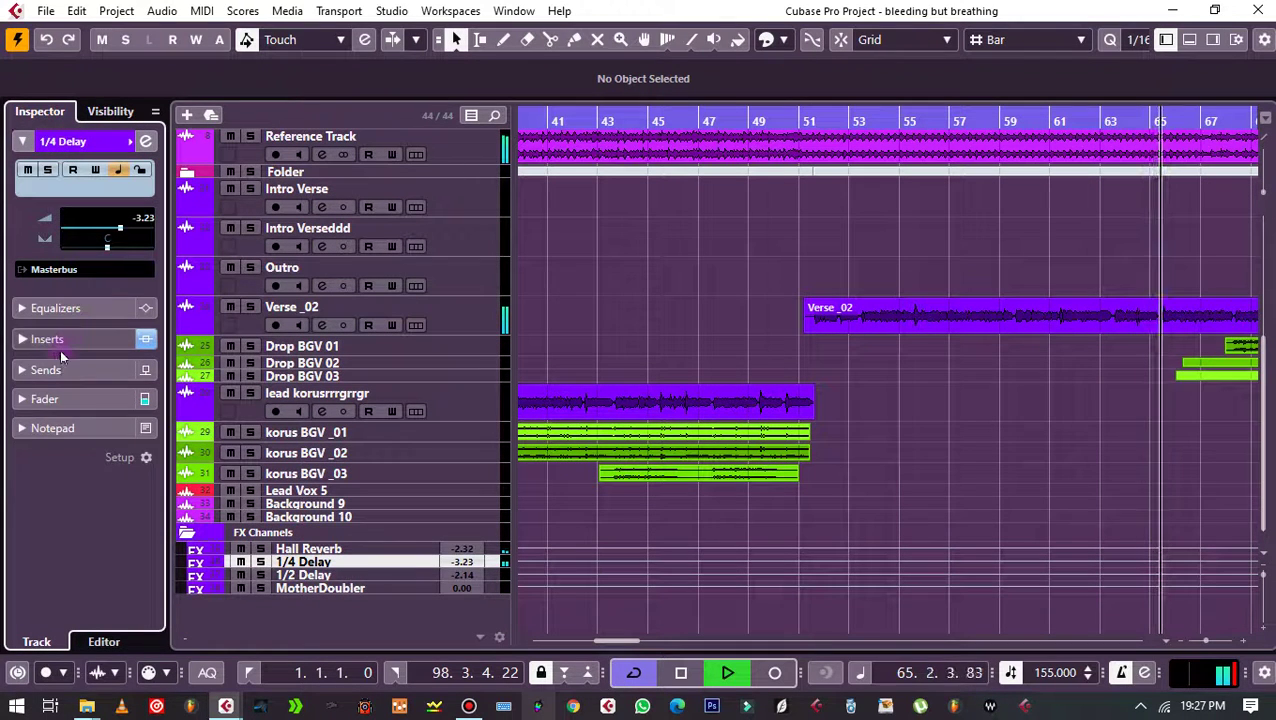
Step: Set the 1/4 Delay's ValhallaDelay to diffusion off, Low 150 Hz, Drive 6.6 dB, Flutter 5.2%
click(47, 339)
scroll(86, 200, down, 3)
click(88, 199)
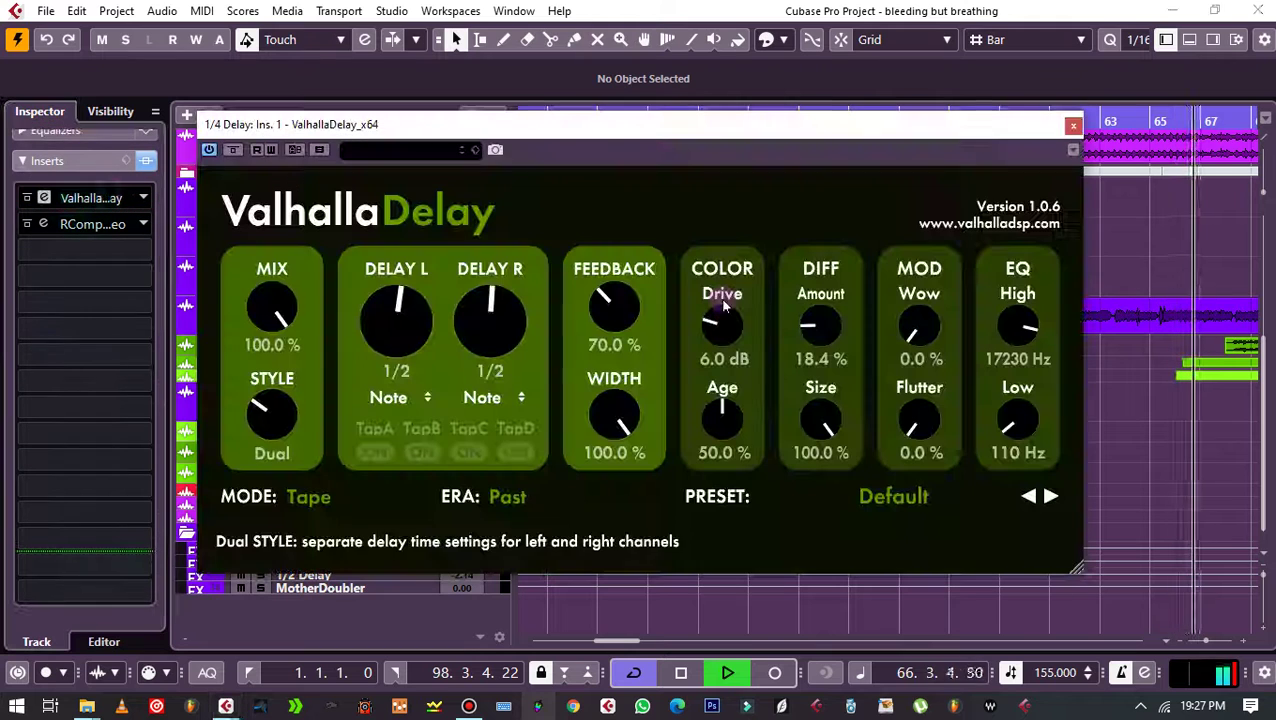
drag(840, 335, 826, 384)
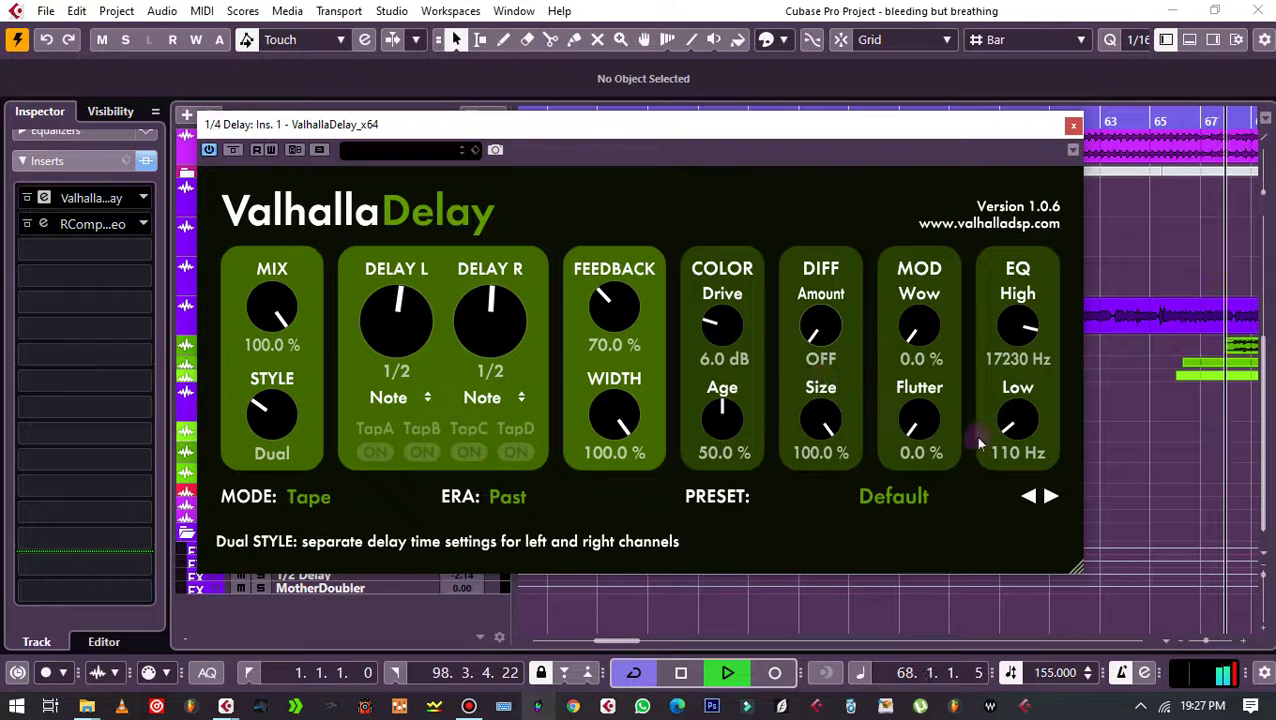
drag(1014, 418, 936, 411)
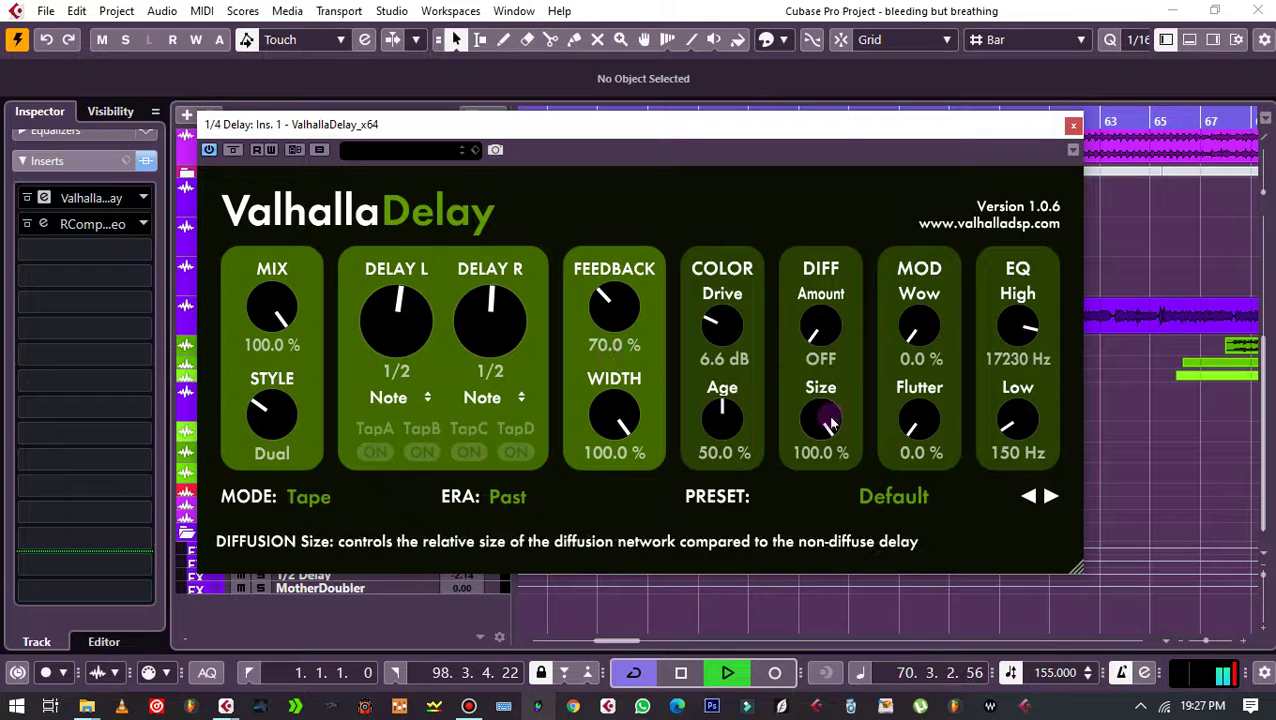
drag(919, 420, 931, 418)
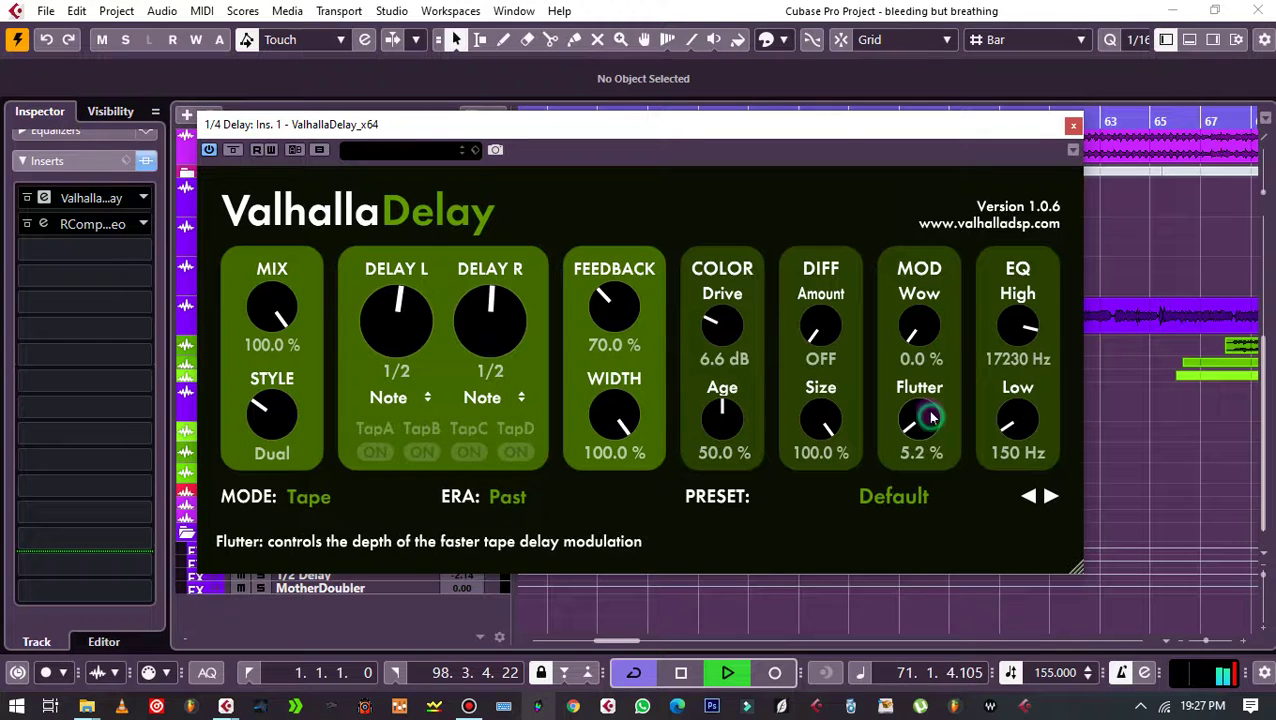
click(1073, 125)
drag(1210, 643, 1198, 641)
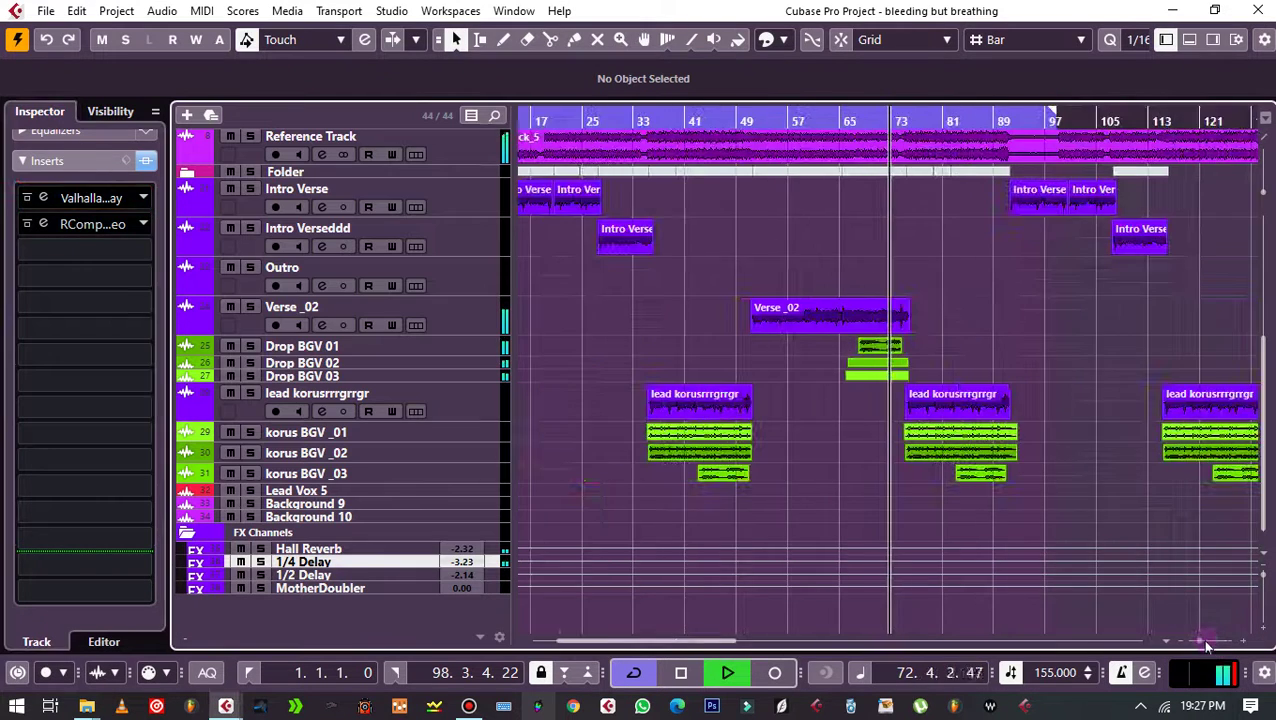
click(496, 346)
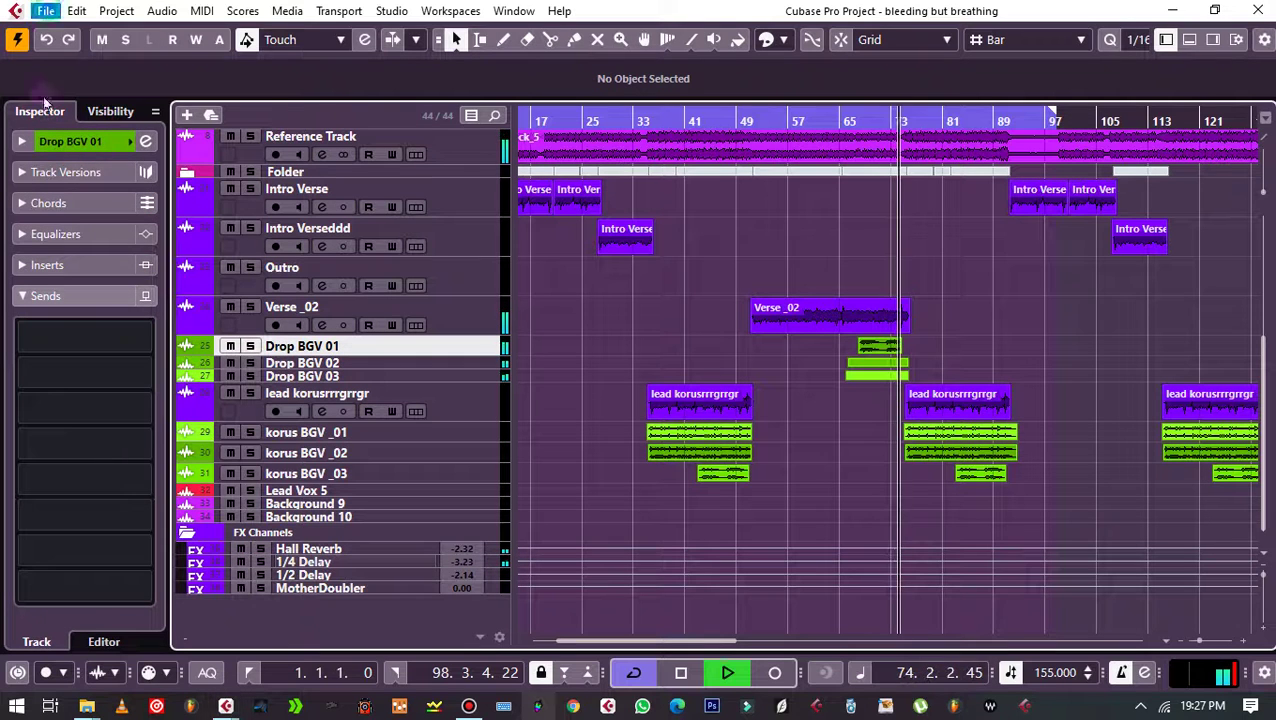
click(468, 706)
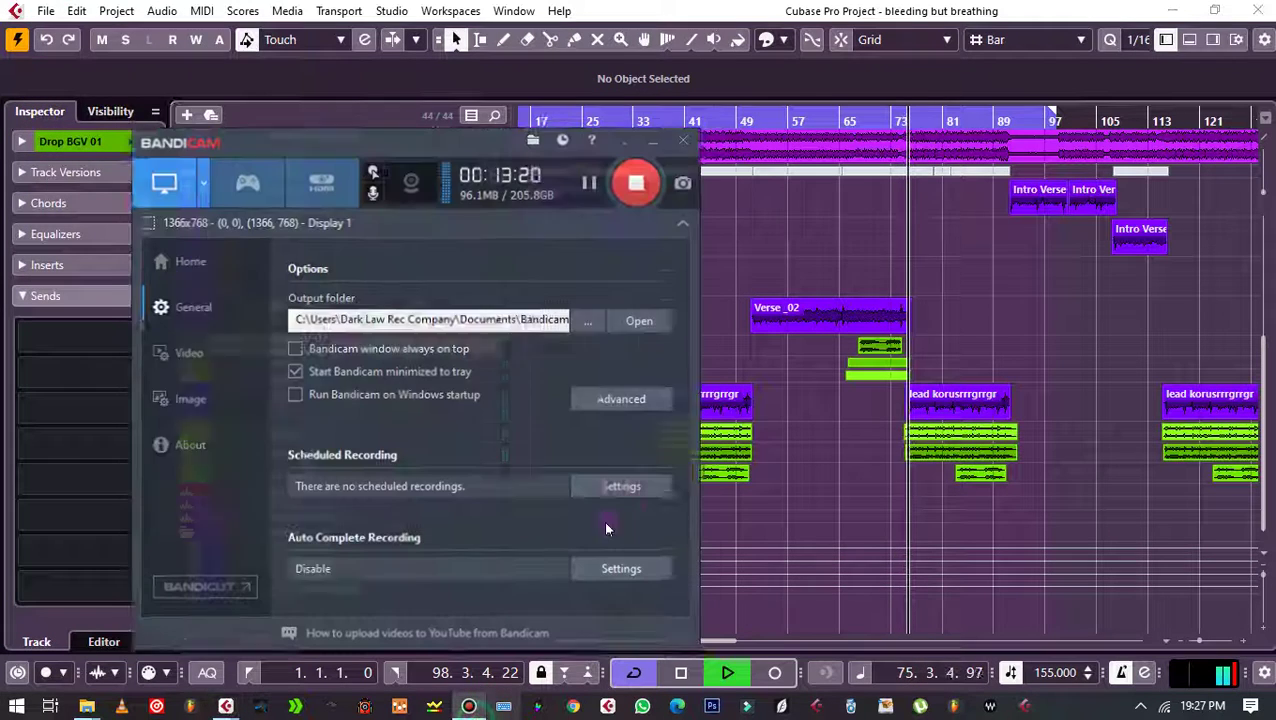